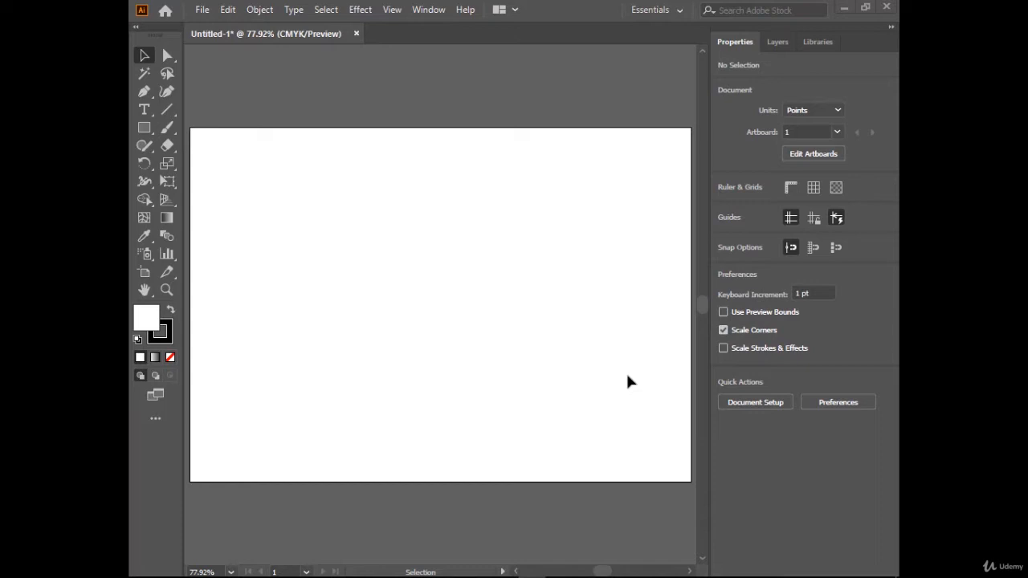
Step: Detach the graph tools into a floating toolbar and place it above the artboard
key("j")
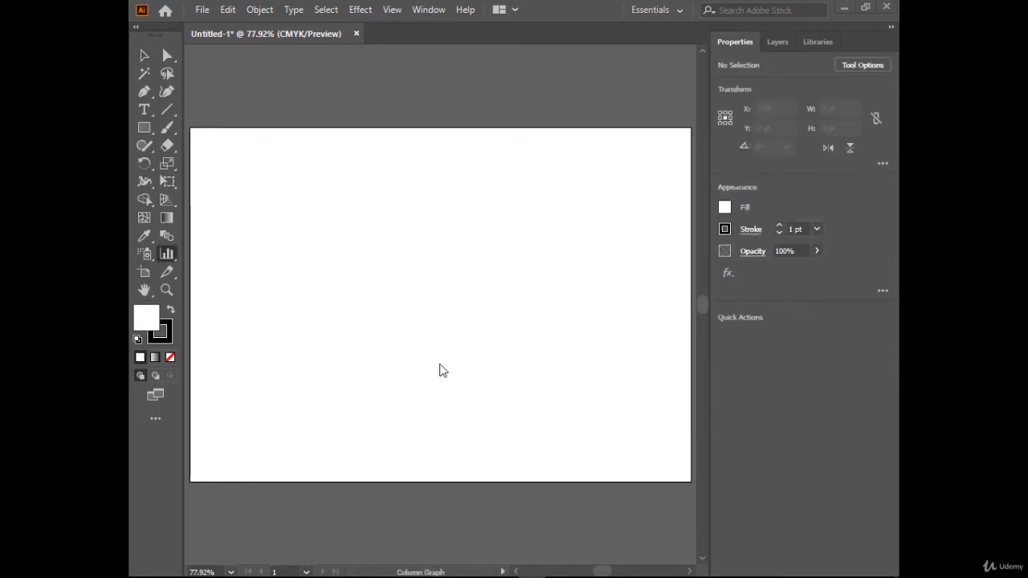
left_click(166, 253)
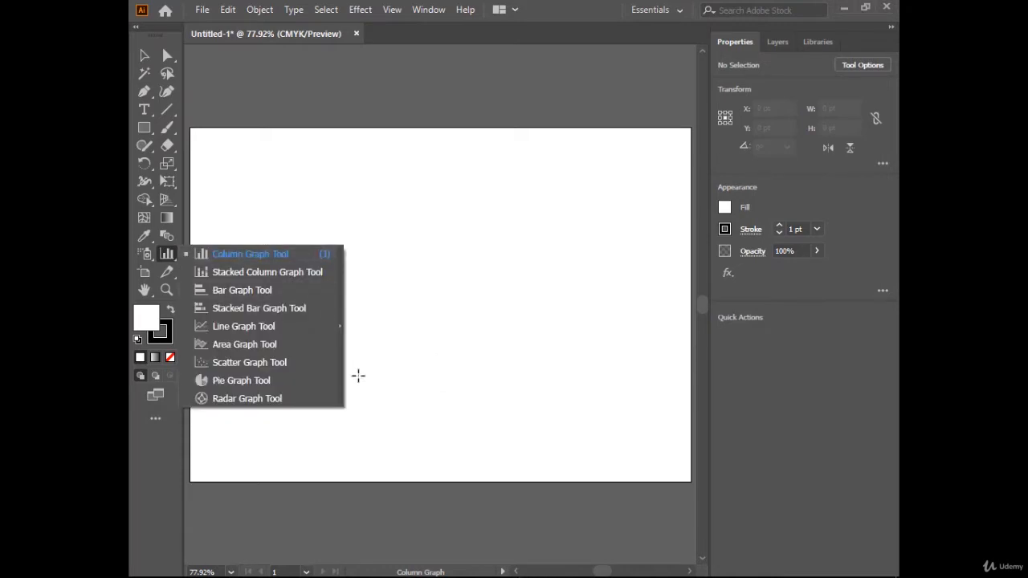
left_click(341, 329)
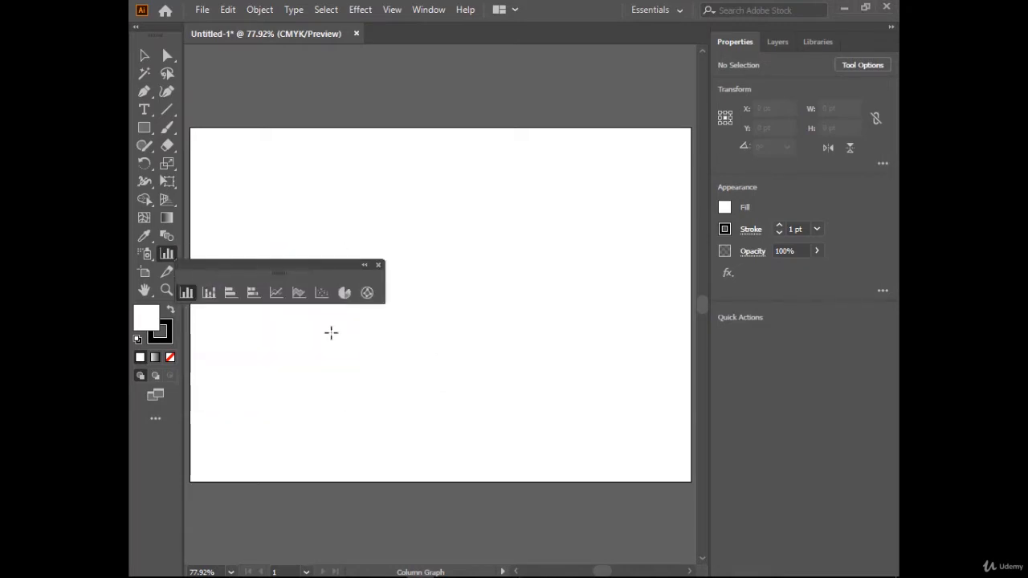
left_click_drag(334, 262, 493, 71)
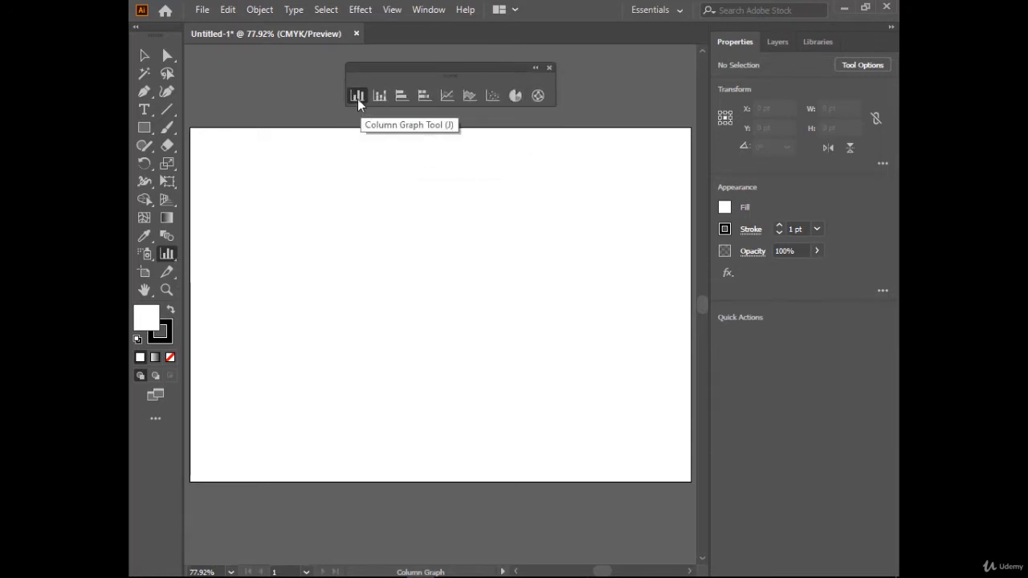
key("v")
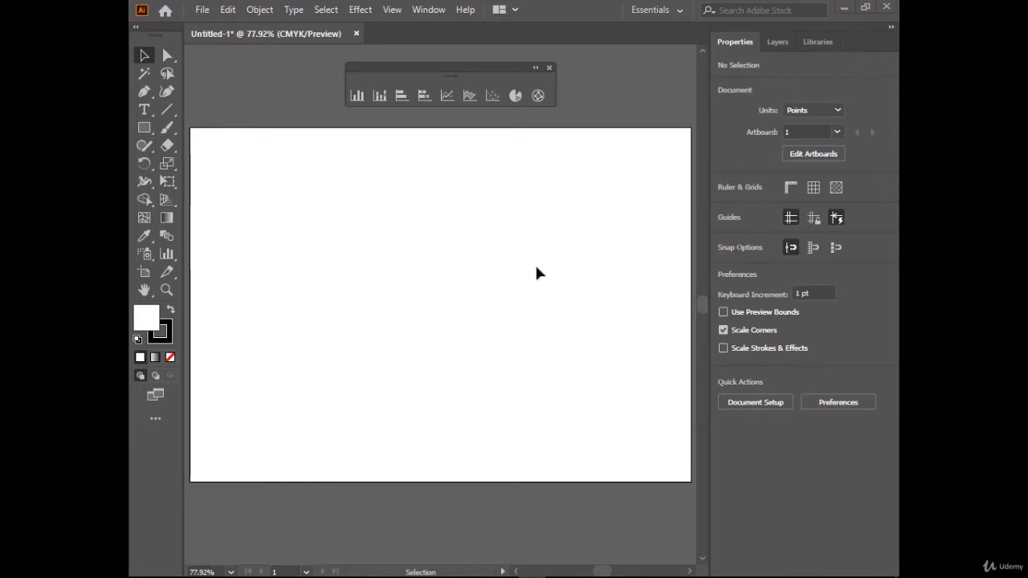
Step: Draw a column graph covering most of the artboard with the Column Graph tool
left_click(357, 97)
left_click_drag(230, 159, 645, 434)
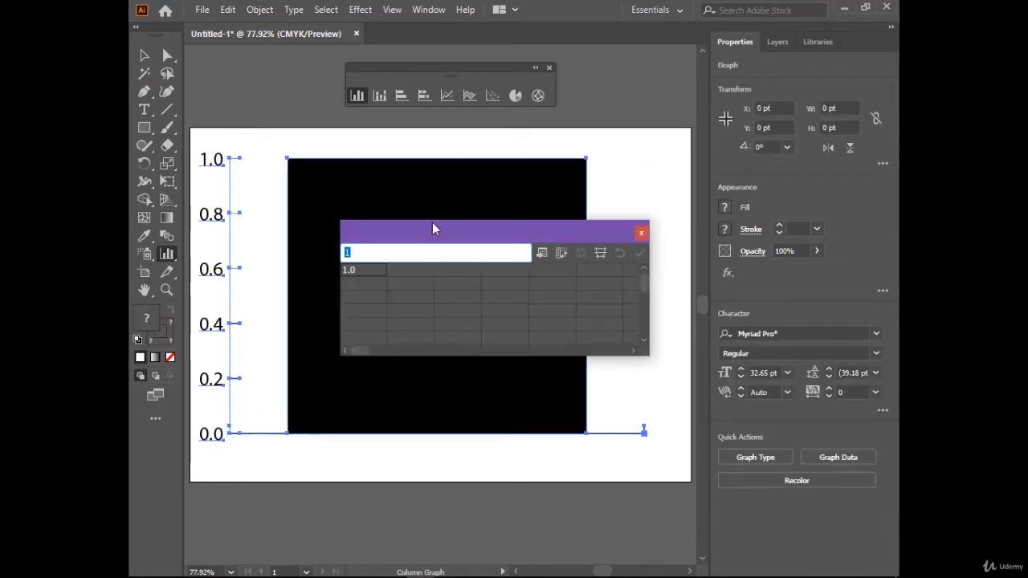
left_click_drag(432, 230, 509, 213)
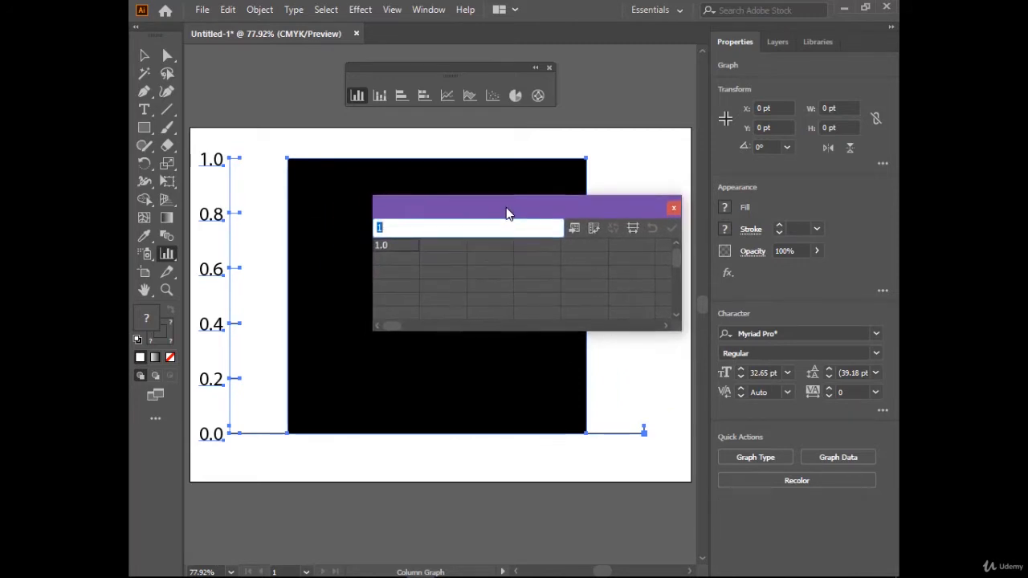
left_click(574, 230)
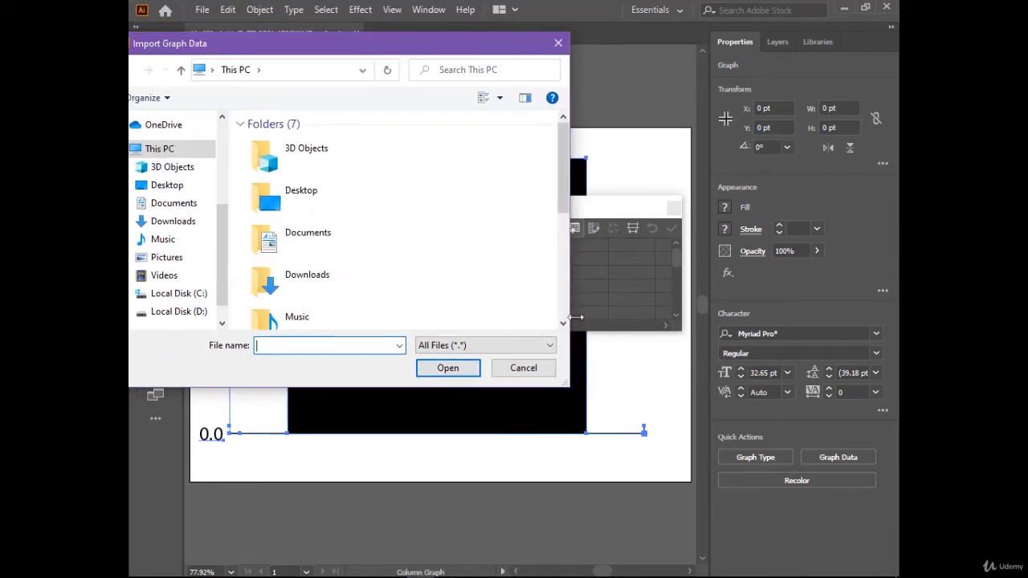
left_click(528, 360)
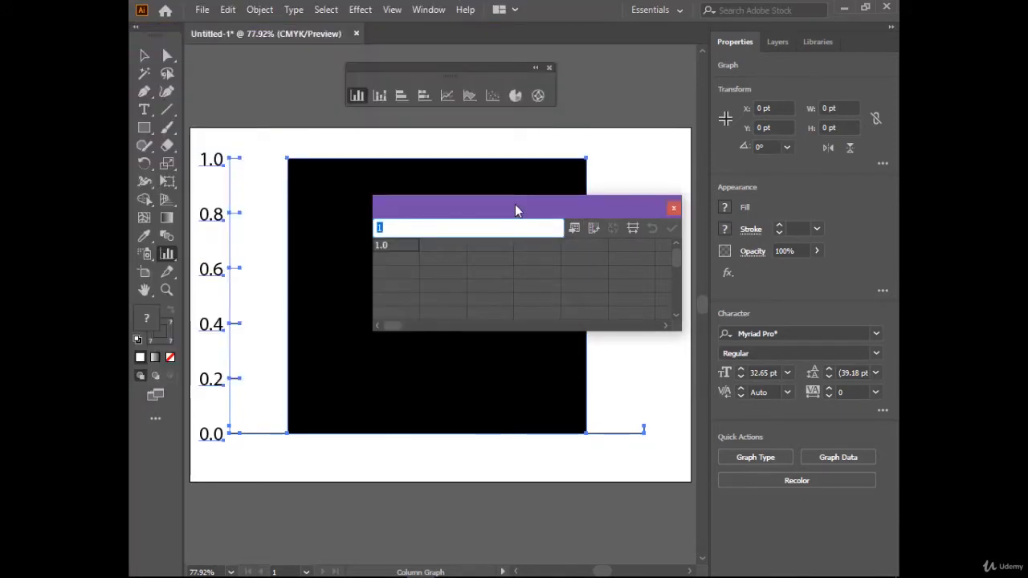
Step: Enter 5 and 7 in the second and third cells of the graph data's first row and apply them
left_click_drag(519, 209, 473, 208)
left_click(389, 244)
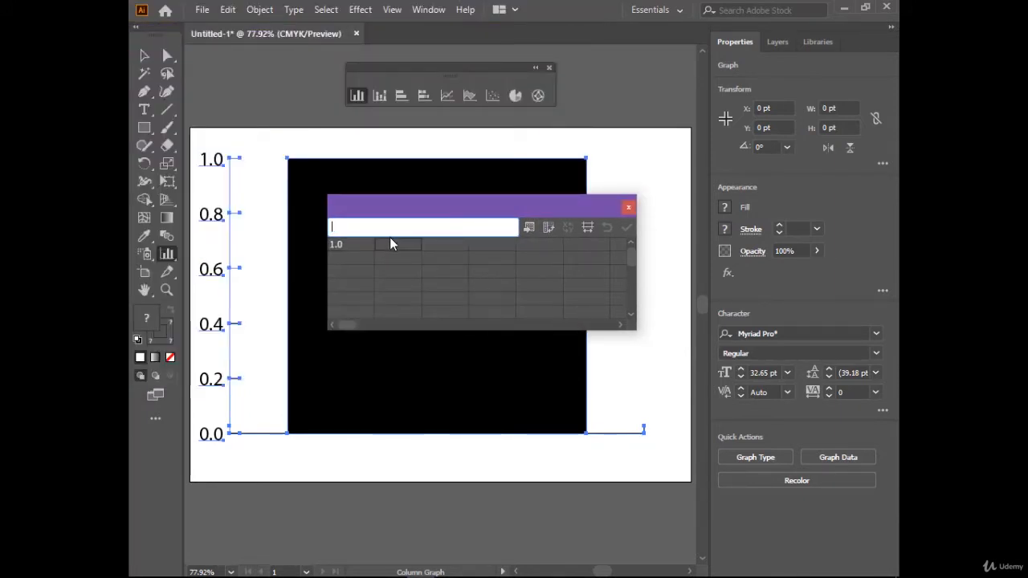
type("5")
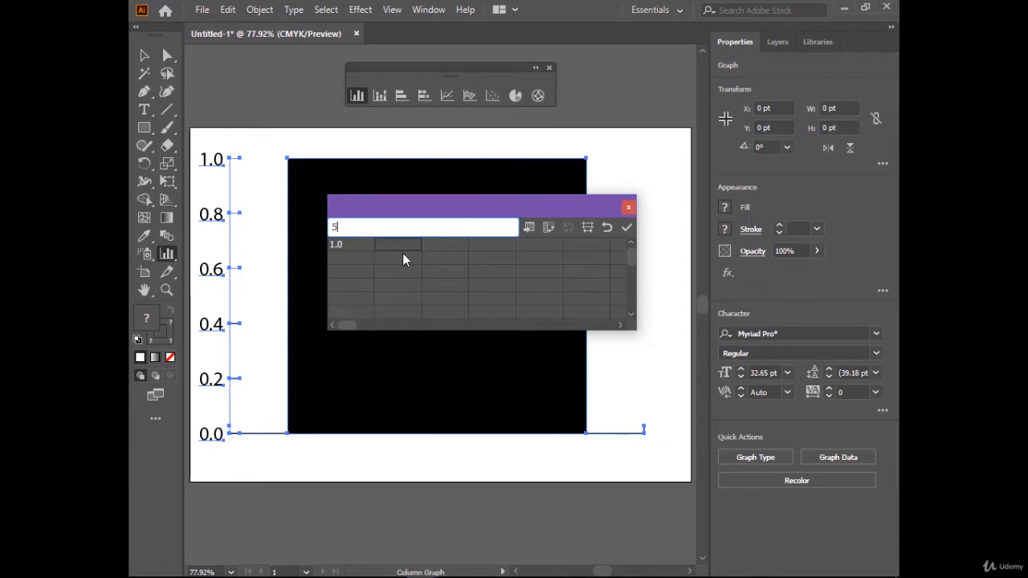
left_click(451, 245)
type("7")
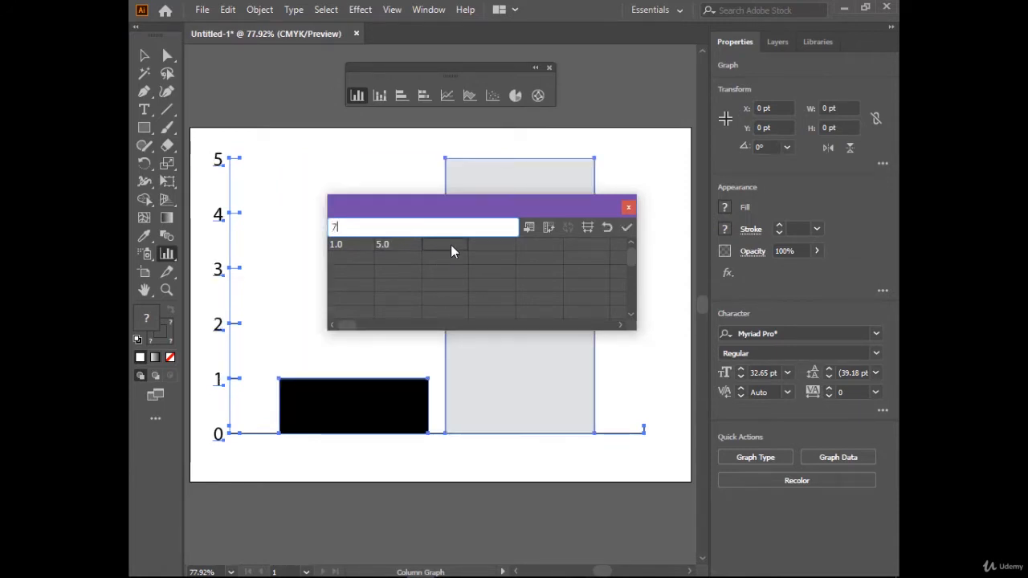
left_click(627, 228)
Step: Add 4 and 5 as the fourth and fifth values in the first data row, apply them and close the graph data
left_click(503, 245)
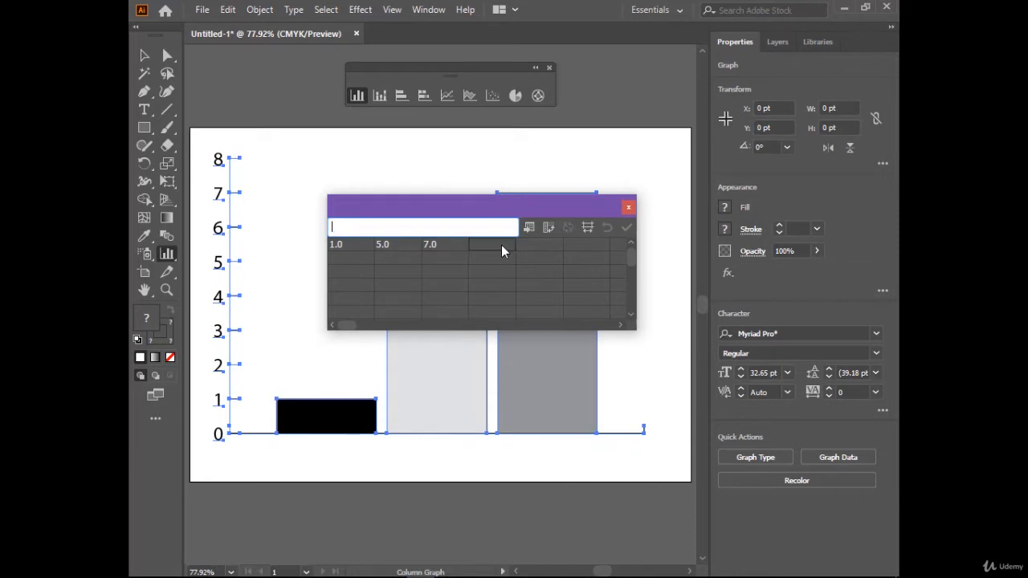
type("4")
left_click(627, 228)
left_click(538, 250)
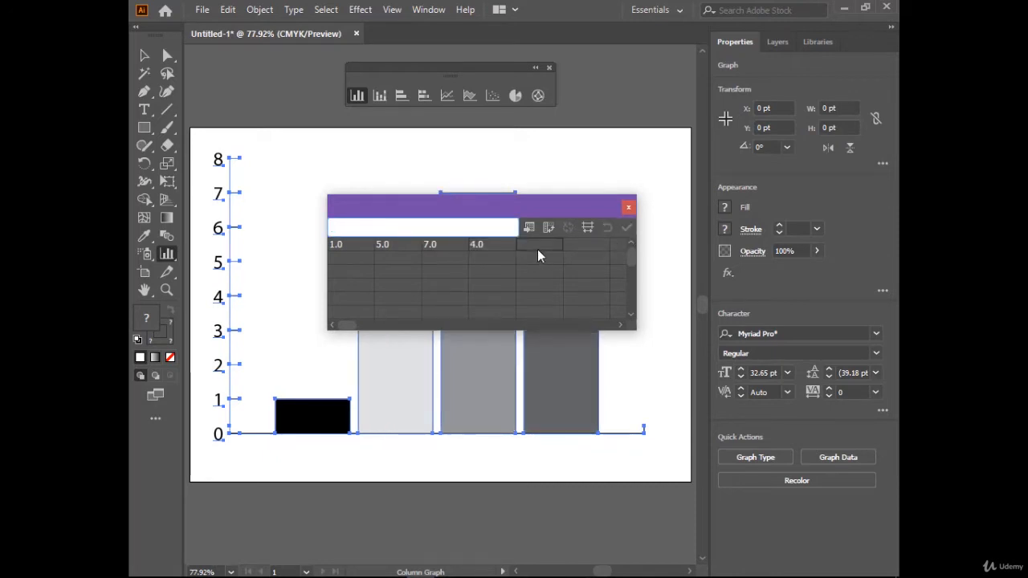
type("5")
left_click(628, 228)
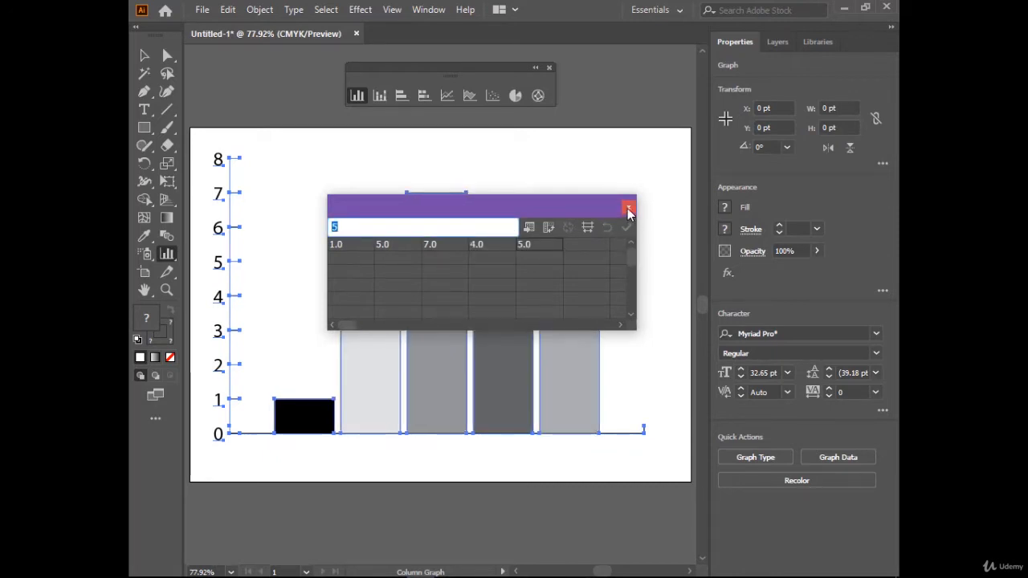
left_click(628, 207)
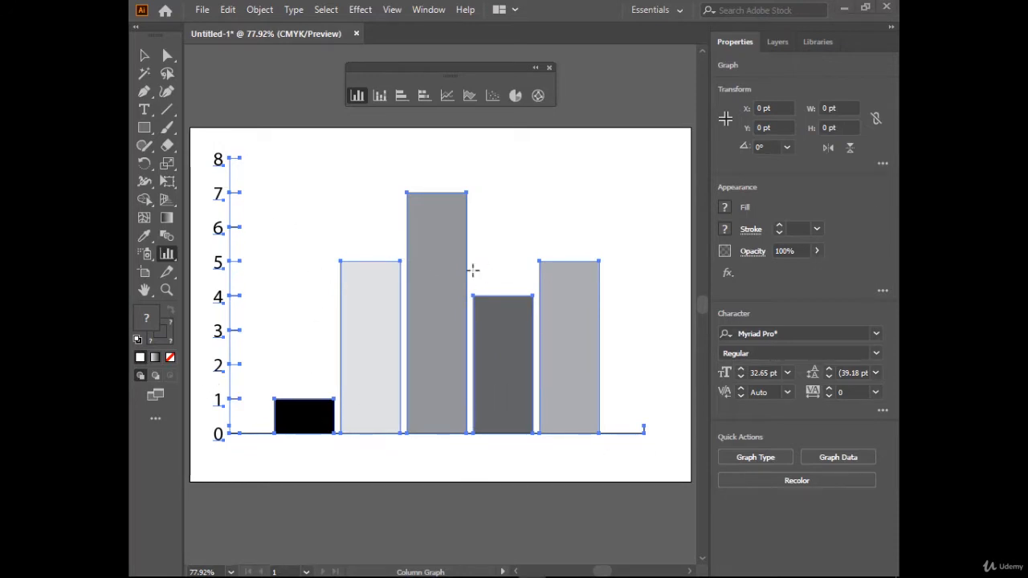
Step: Fill only the tallest, third column of the graph with orange
left_click(168, 55)
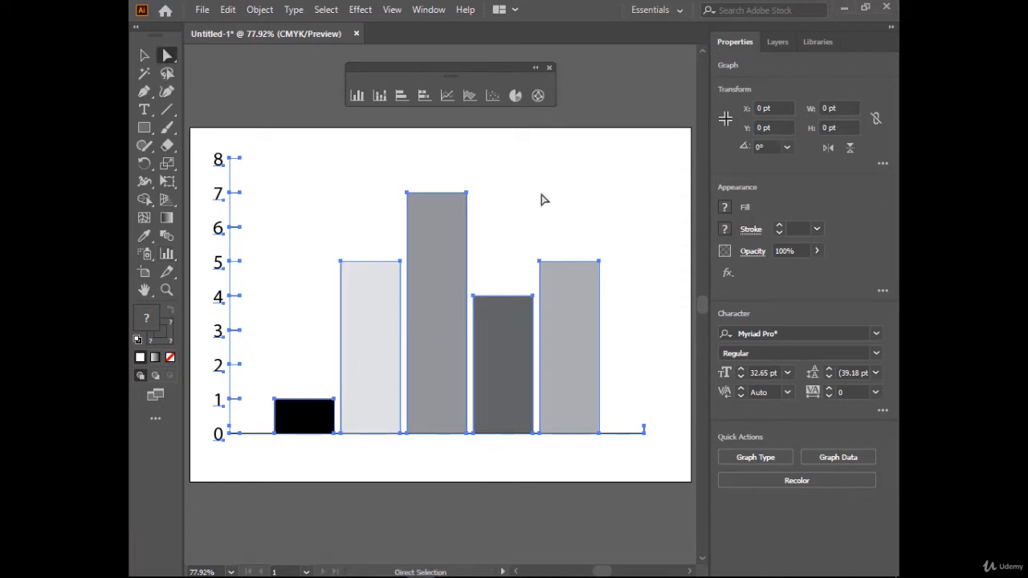
left_click(621, 298)
left_click(446, 297)
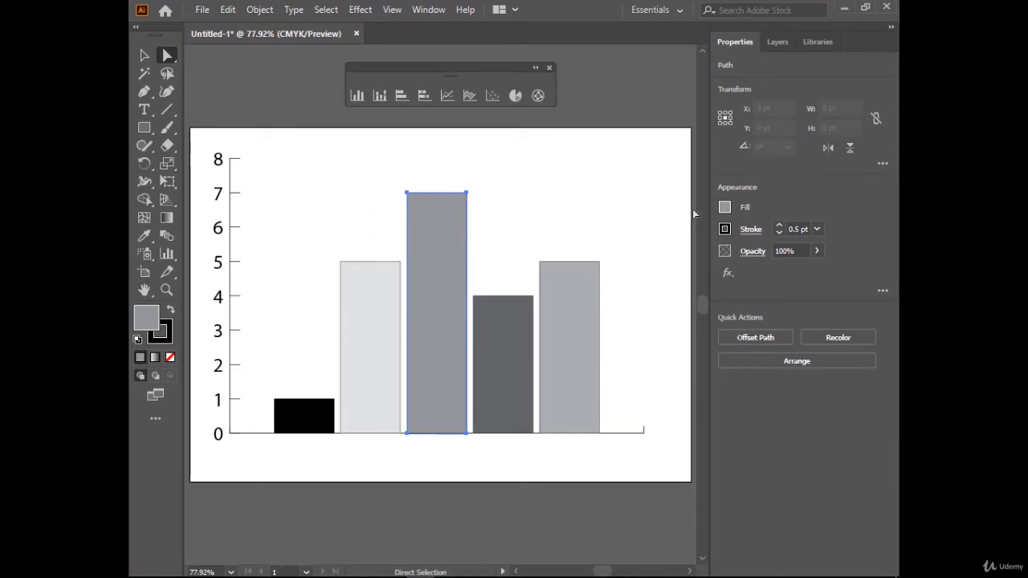
left_click(725, 208)
left_click(596, 265)
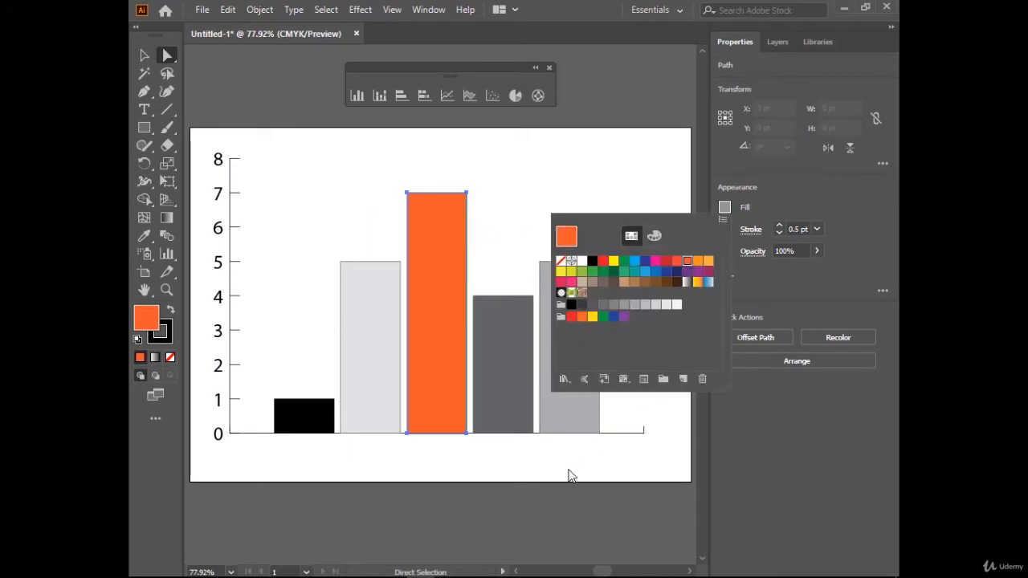
Step: Fill the fifth column with the blue-to-white gradient and the fourth column with purple
left_click(583, 347)
left_click(725, 208)
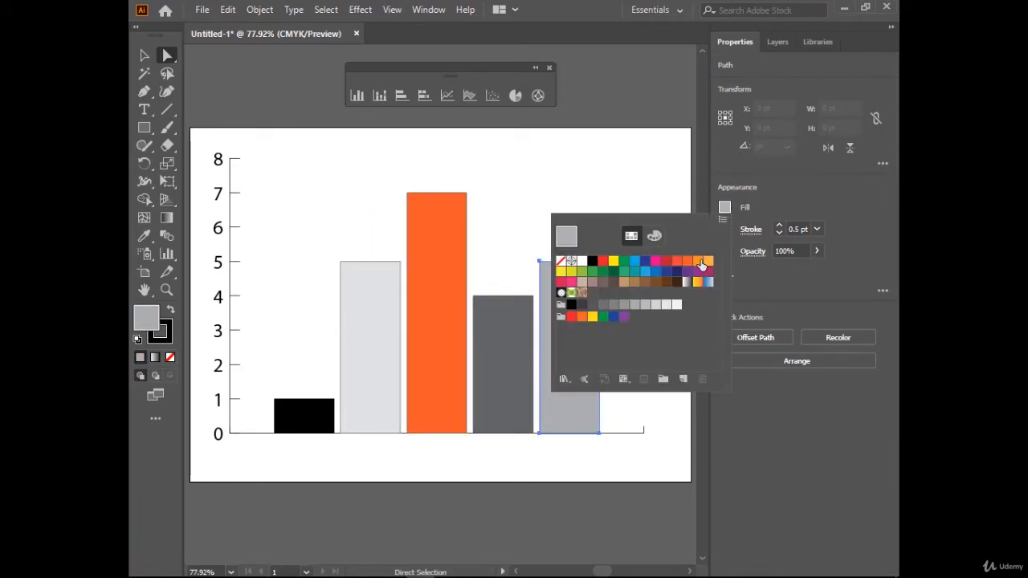
left_click(708, 282)
left_click(519, 403)
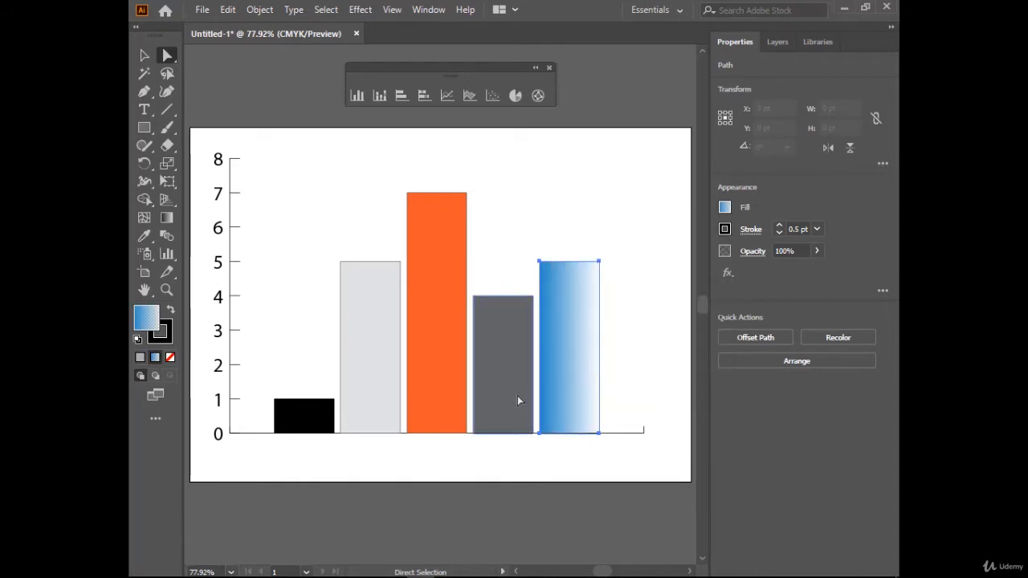
left_click(725, 208)
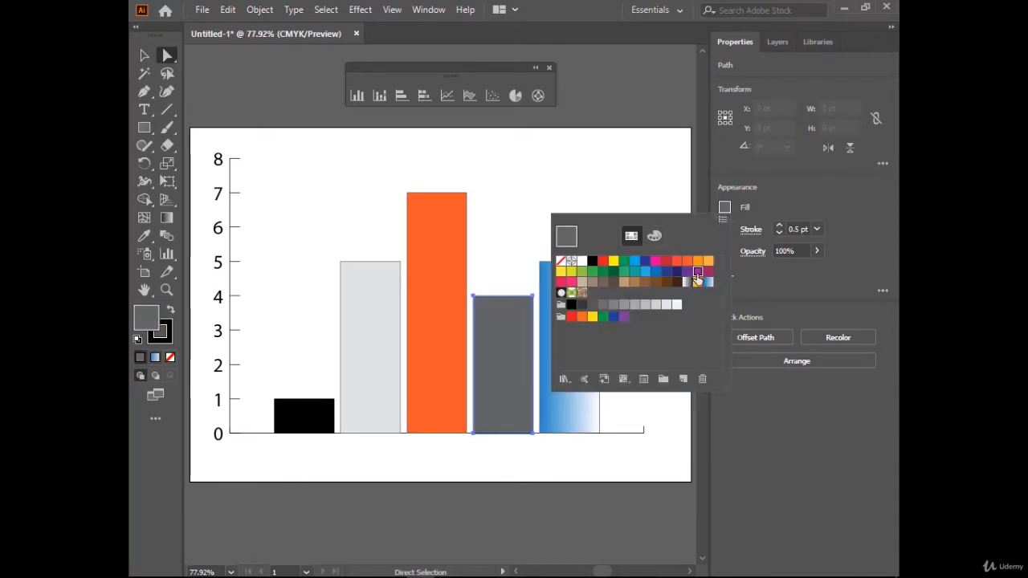
left_click(698, 272)
Step: Fill the light grey second column with teal green
left_click(390, 367)
left_click(725, 208)
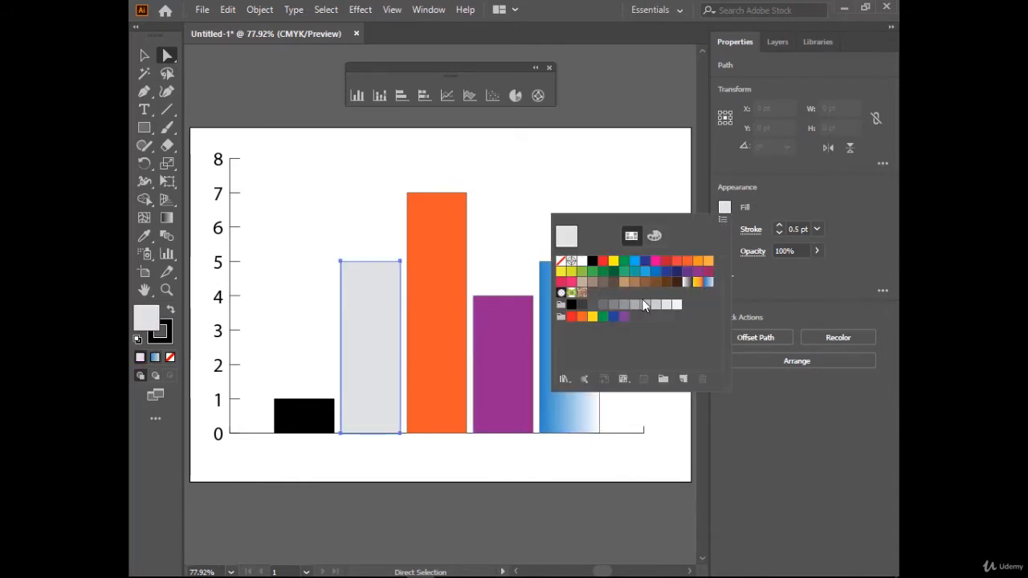
left_click(626, 272)
left_click(613, 271)
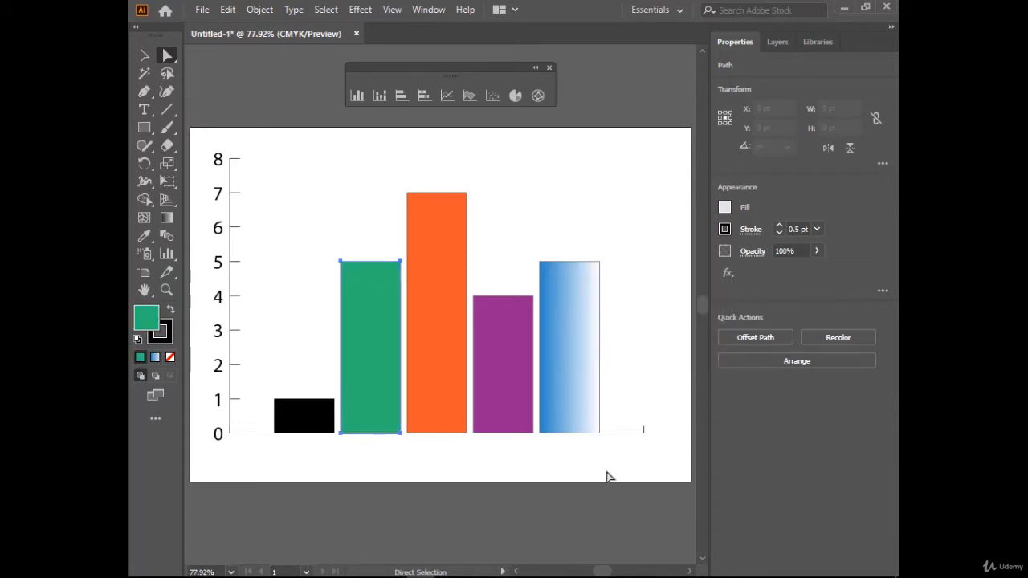
Step: Change the font of all the vertical axis numbers to Gill Sans Ultra Bold and deselect them
left_click_drag(207, 150, 230, 458)
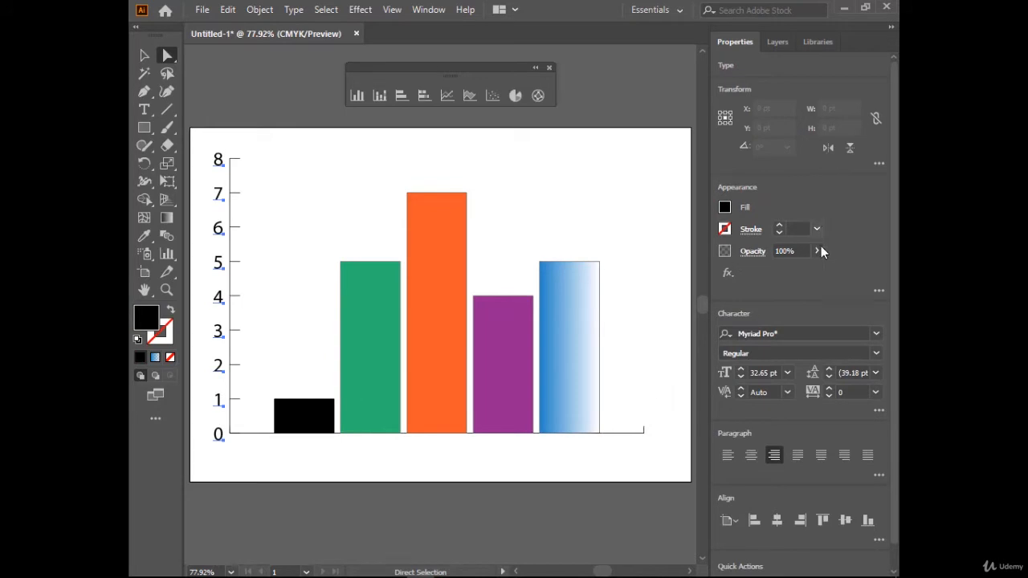
left_click(874, 336)
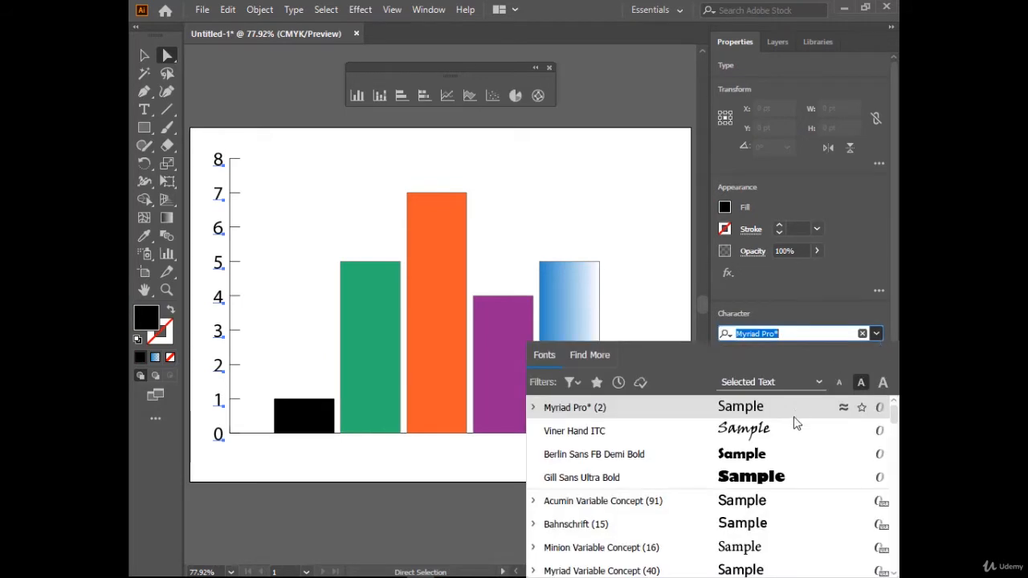
left_click(770, 478)
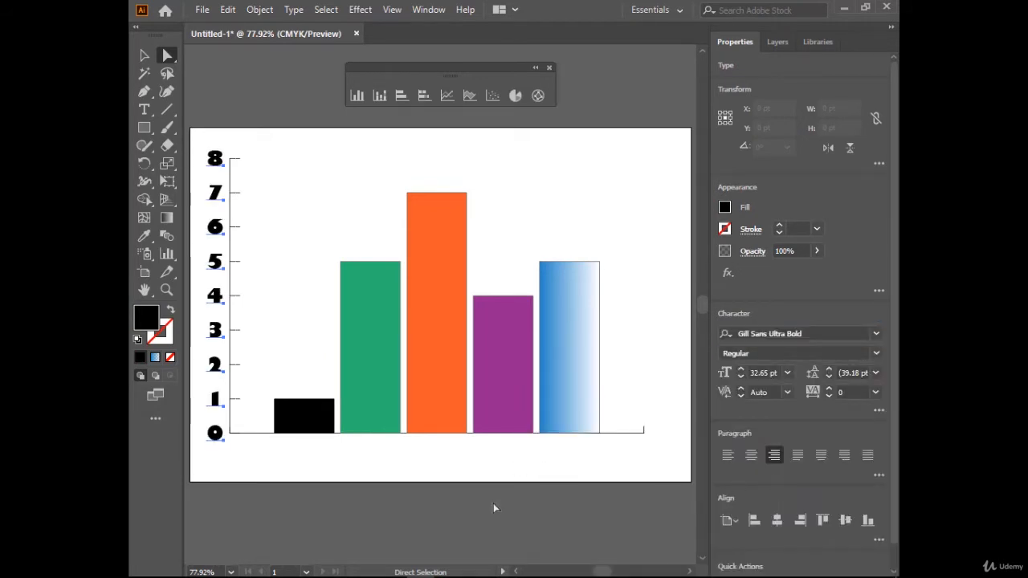
left_click(519, 489)
Step: Select the whole graph and reopen its data for editing
key("v")
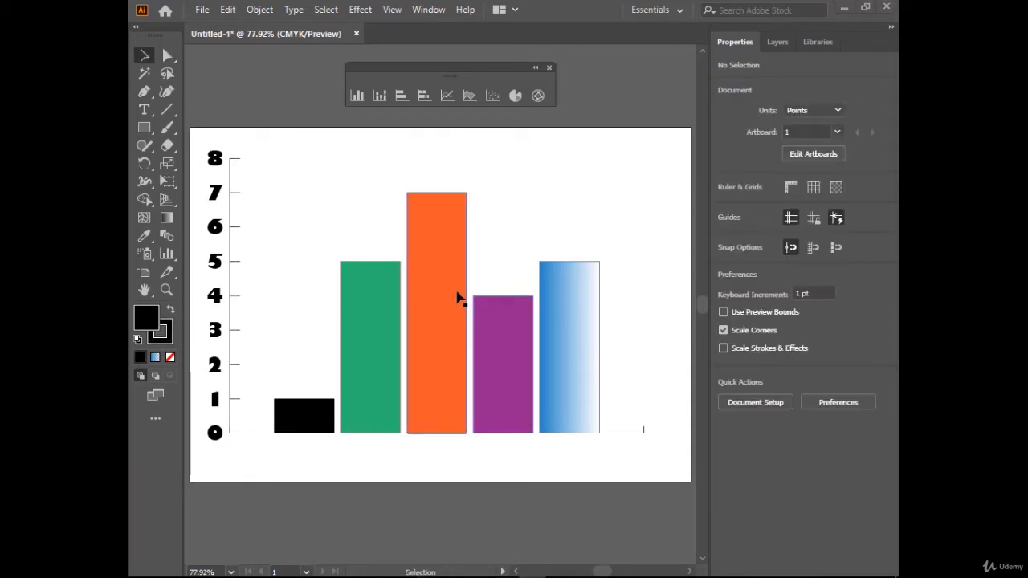
right_click(427, 281)
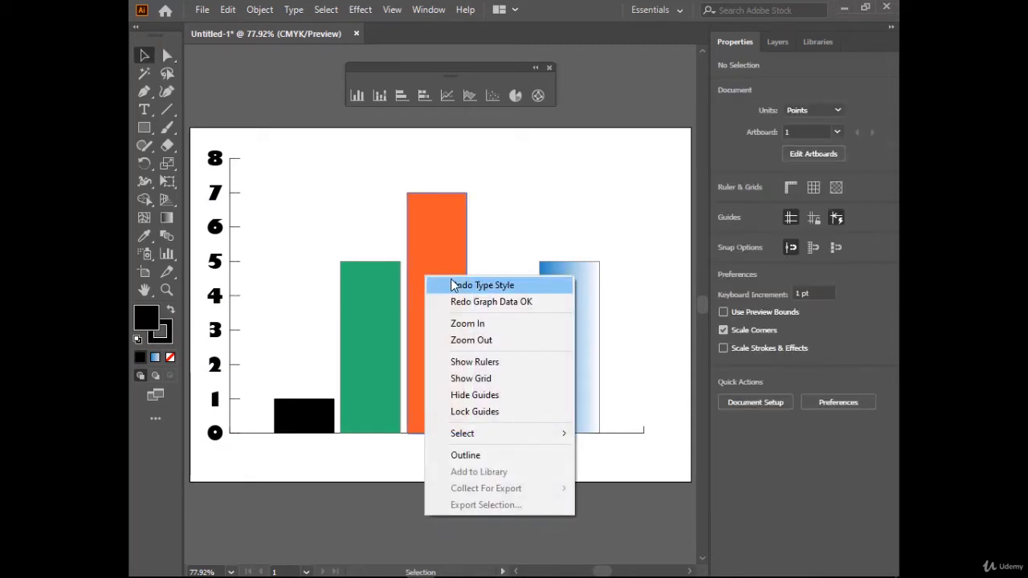
left_click(391, 326)
right_click(391, 327)
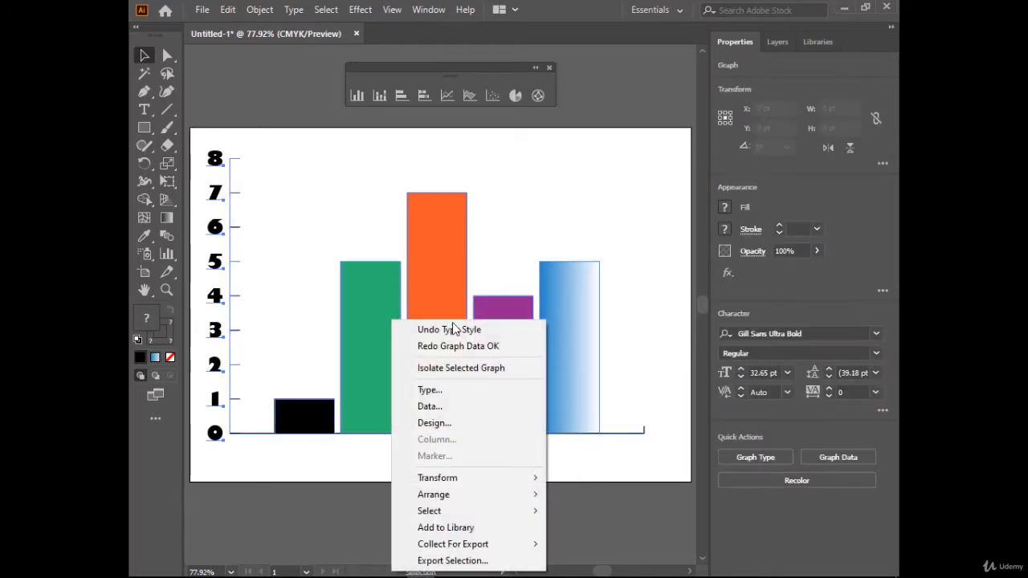
left_click(516, 407)
left_click_drag(492, 199, 439, 198)
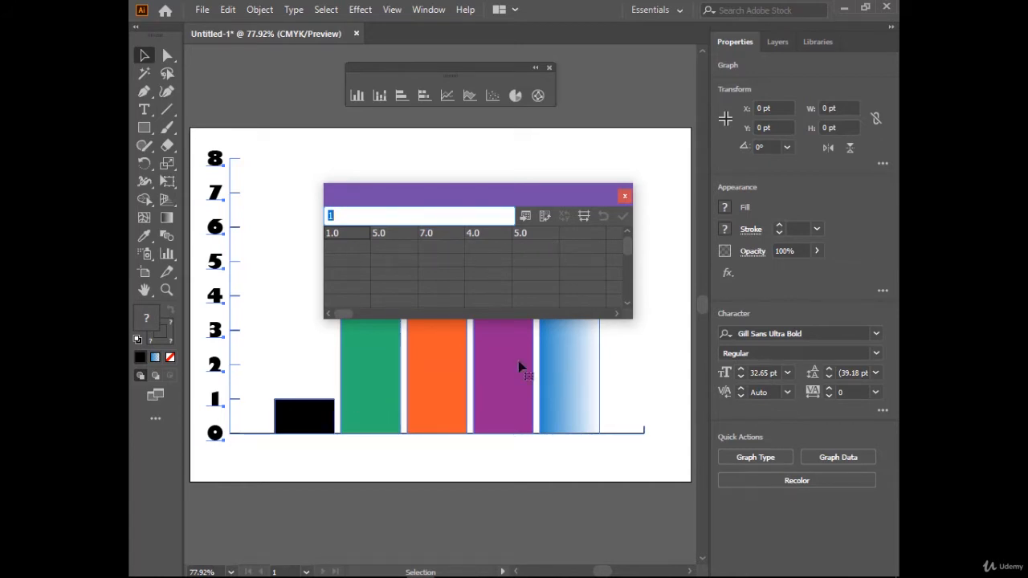
left_click_drag(480, 200, 424, 200)
Step: Try entering "a" in the first cell of the second data row and apply it to the graph
left_click(470, 250)
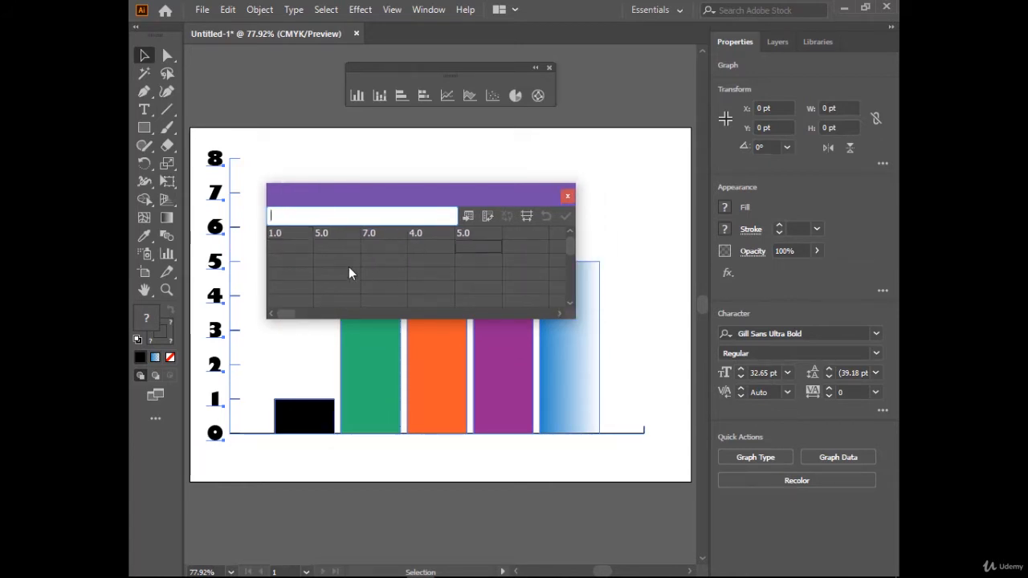
left_click(289, 247)
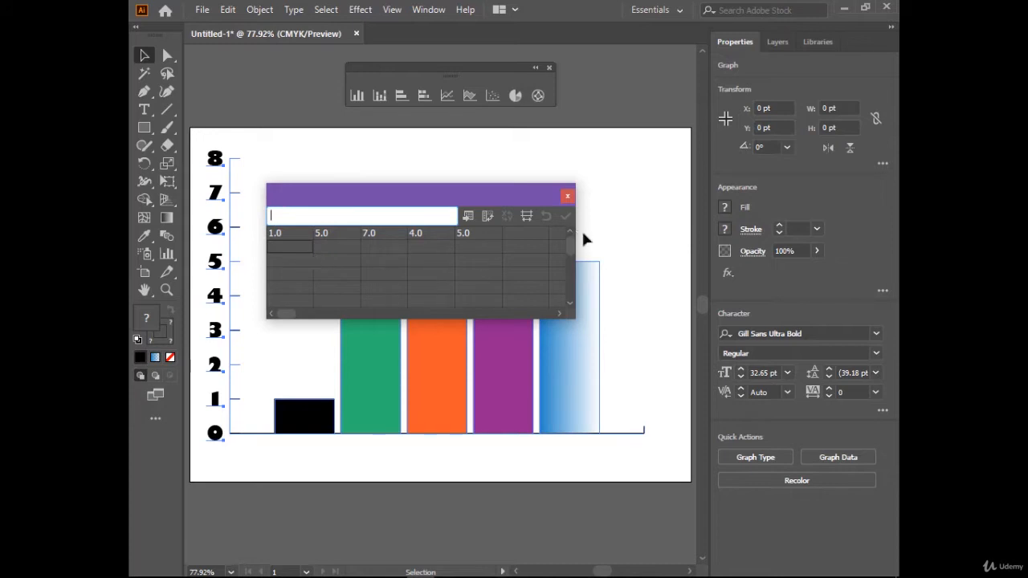
type("a")
left_click(565, 217)
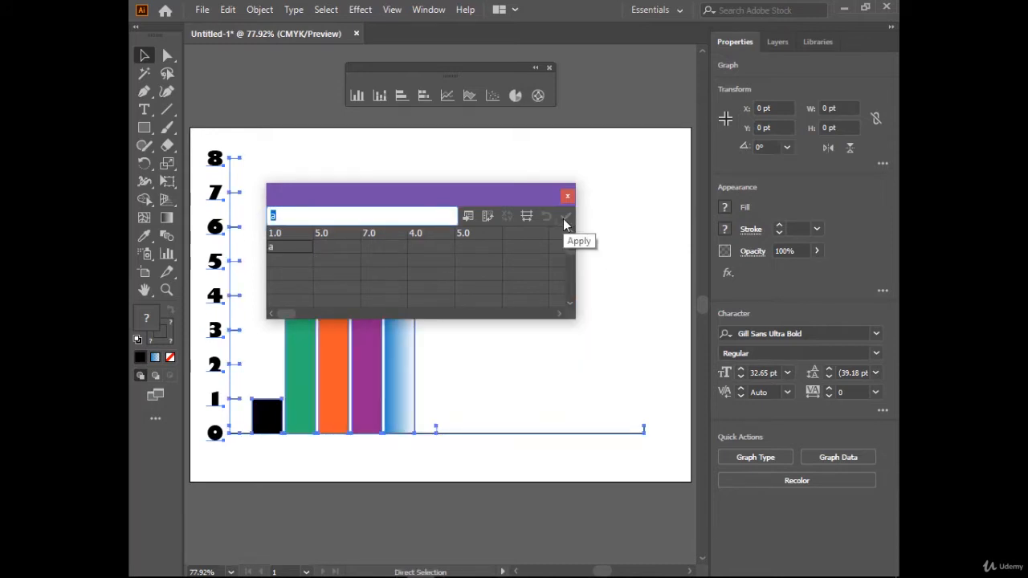
Step: Move the five graph values down to the second data row, enter "a" above the first value, and apply the data
left_click_drag(470, 232, 289, 238)
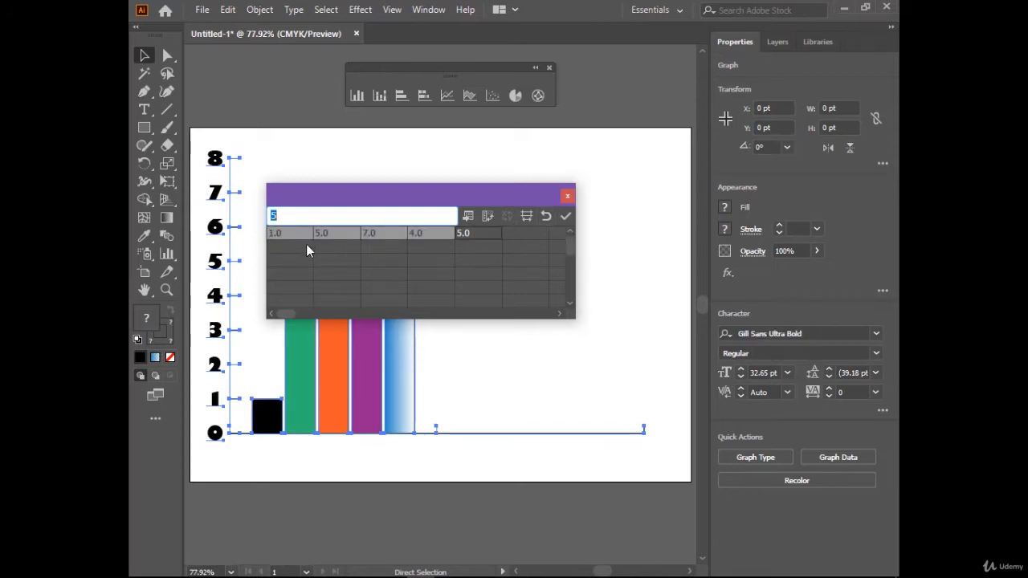
key("Delete")
key("ctrl+z")
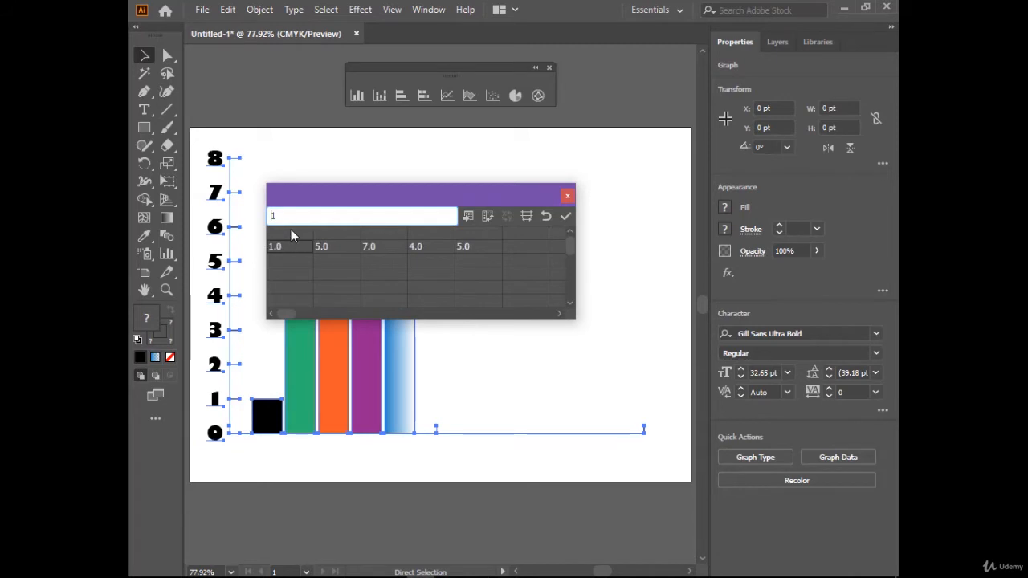
left_click(563, 219)
Step: Enter the labels b, c, d and e above the remaining values, apply them to the graph, and close the data window
left_click(338, 234)
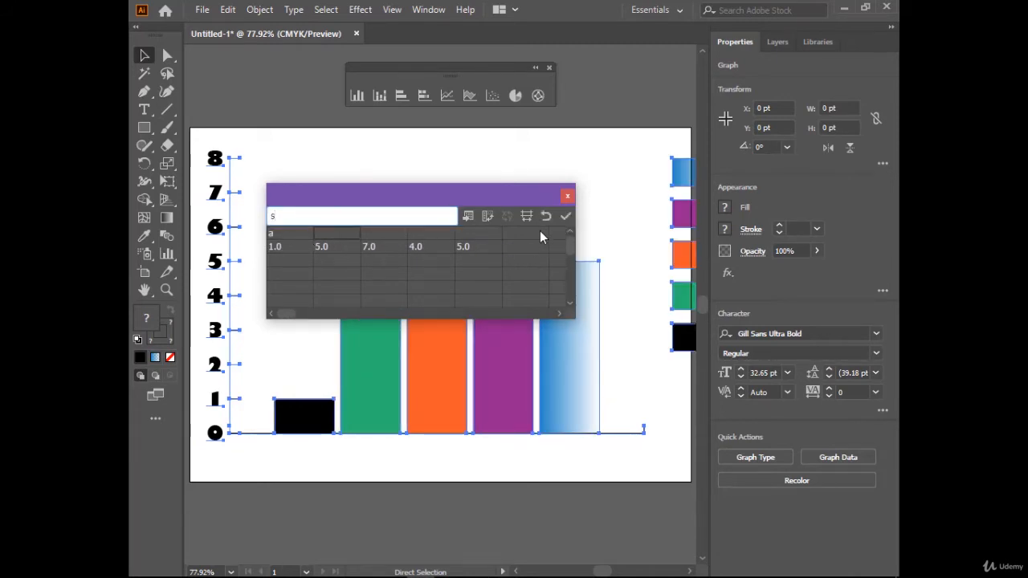
type("b")
left_click(382, 232)
type("c")
left_click(442, 233)
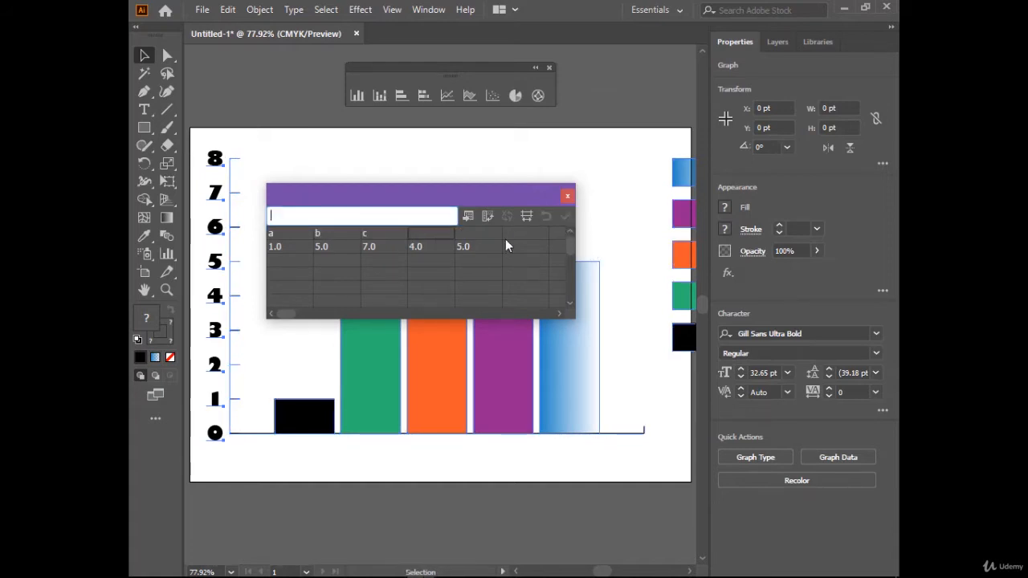
type("d")
left_click(568, 216)
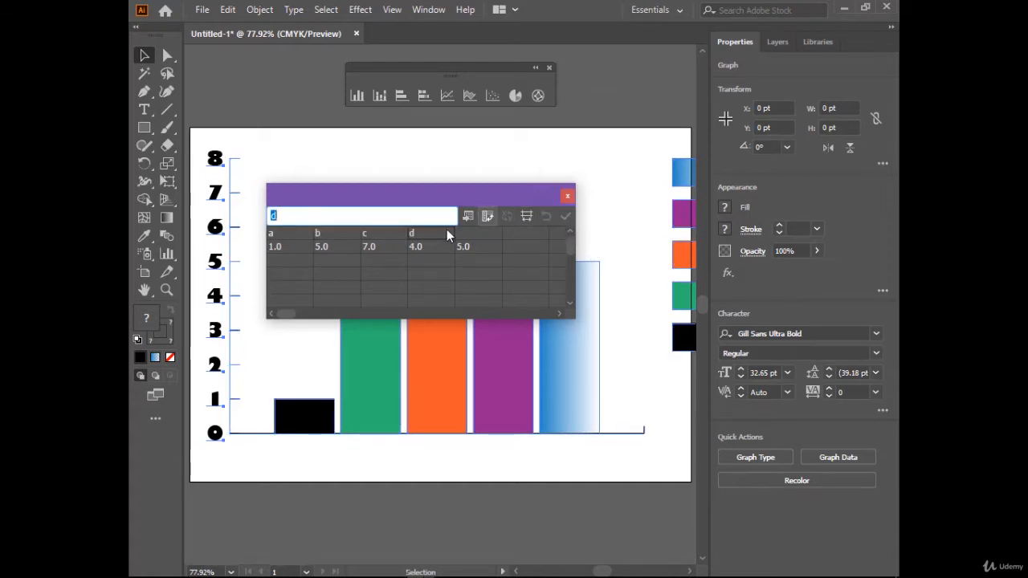
left_click(469, 236)
left_click(564, 218)
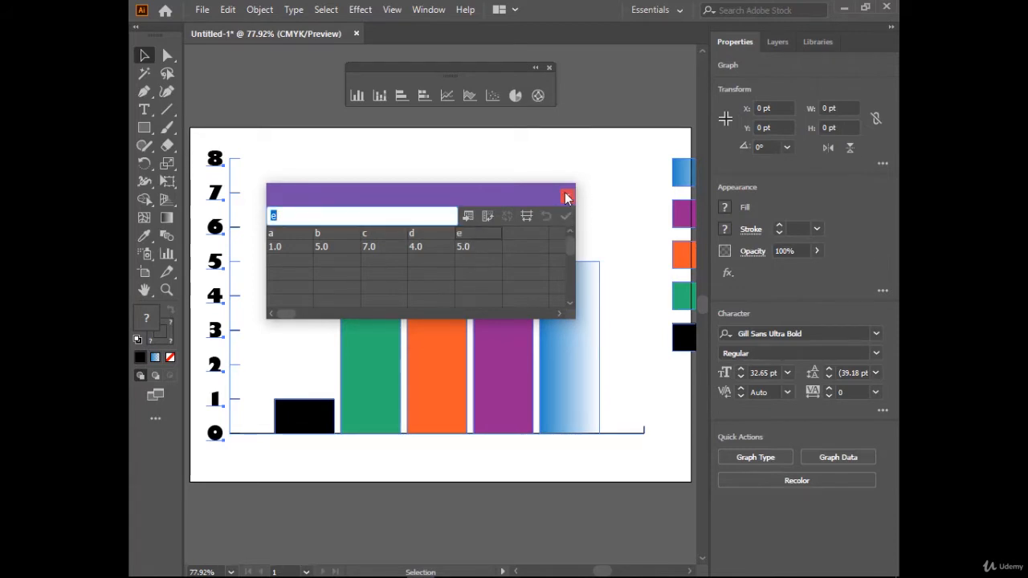
left_click(567, 198)
Step: Select the whole graph with its legend, ungroup it despite losing access to its data, and deselect it
scroll(553, 250, "down", 1)
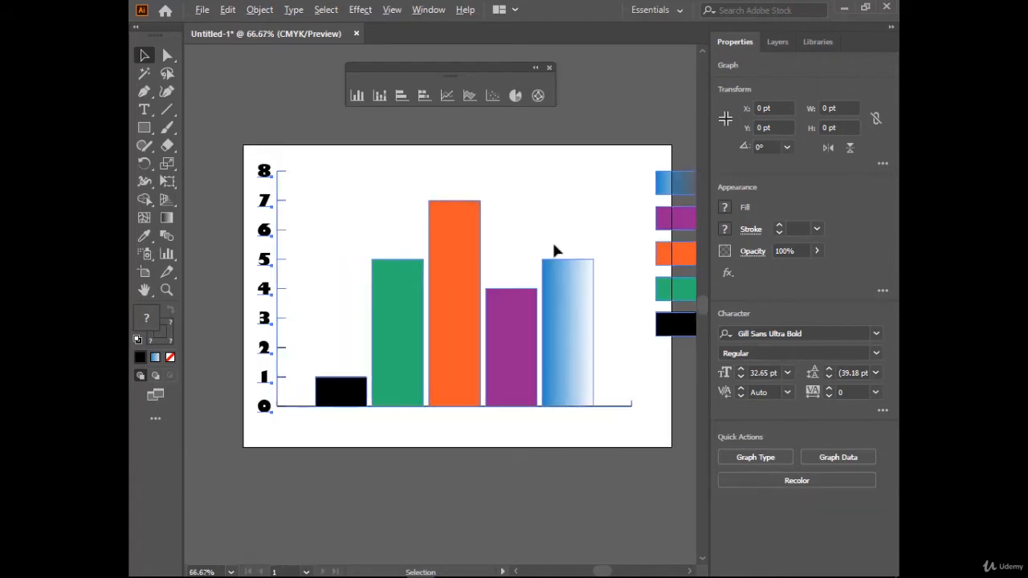
scroll(553, 250, "down", 1)
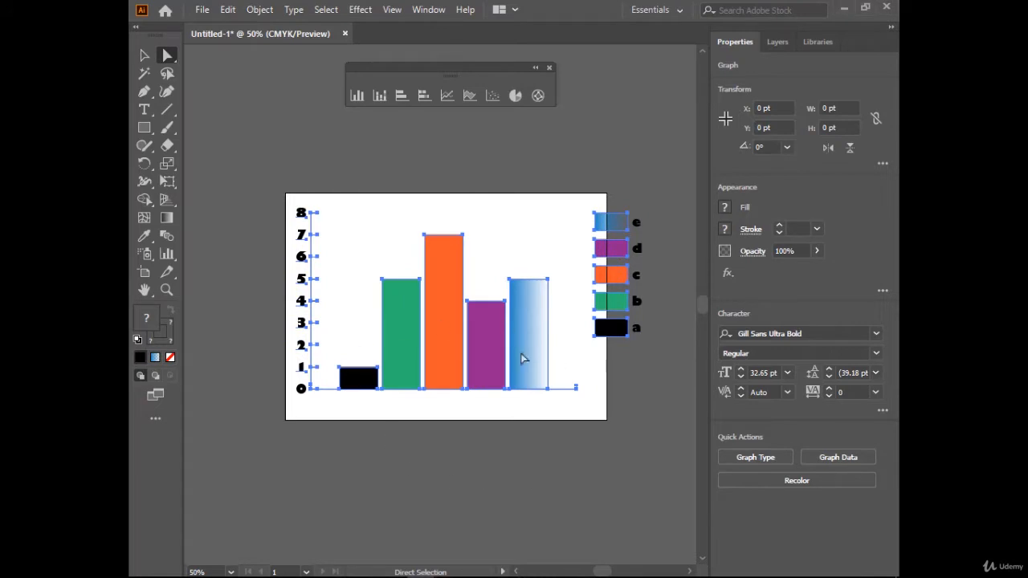
left_click(322, 339)
left_click(143, 56)
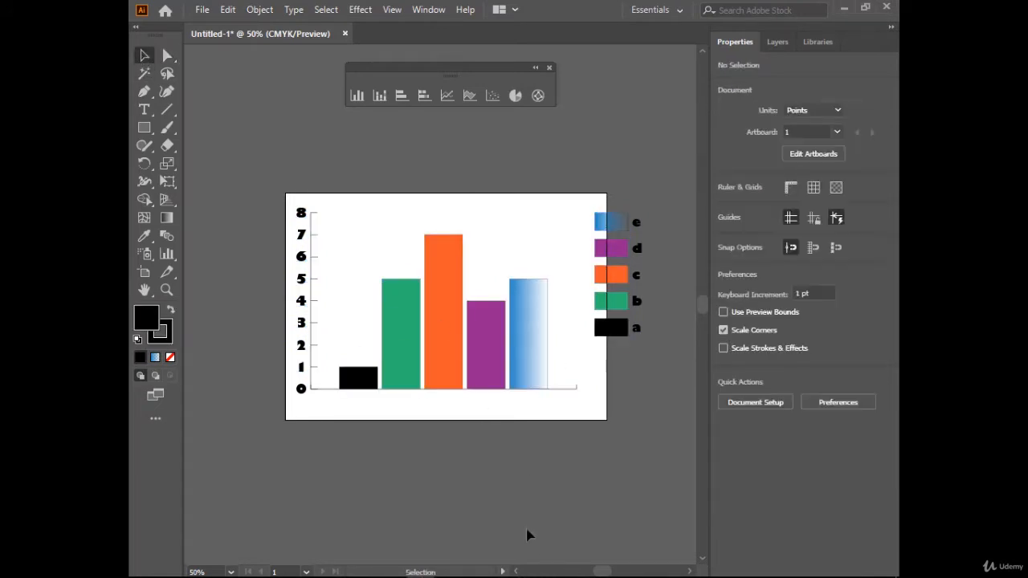
left_click_drag(527, 218, 670, 428)
left_click(259, 9)
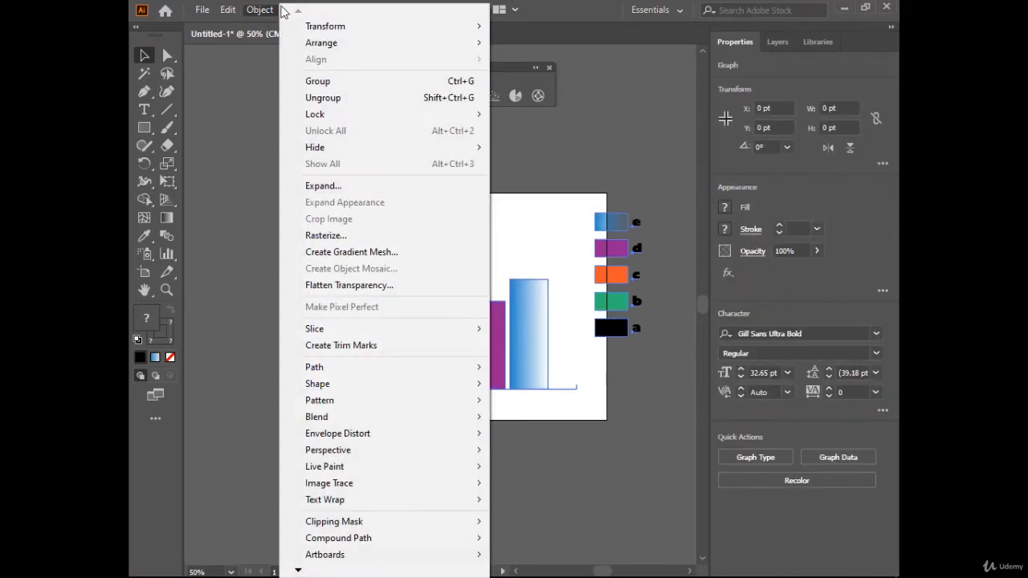
left_click(417, 97)
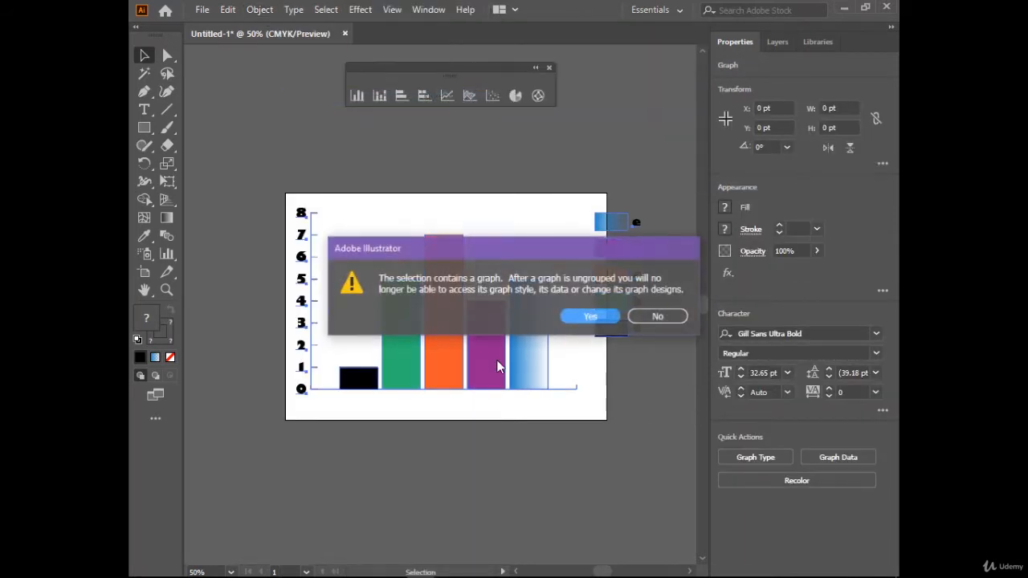
left_click(590, 317)
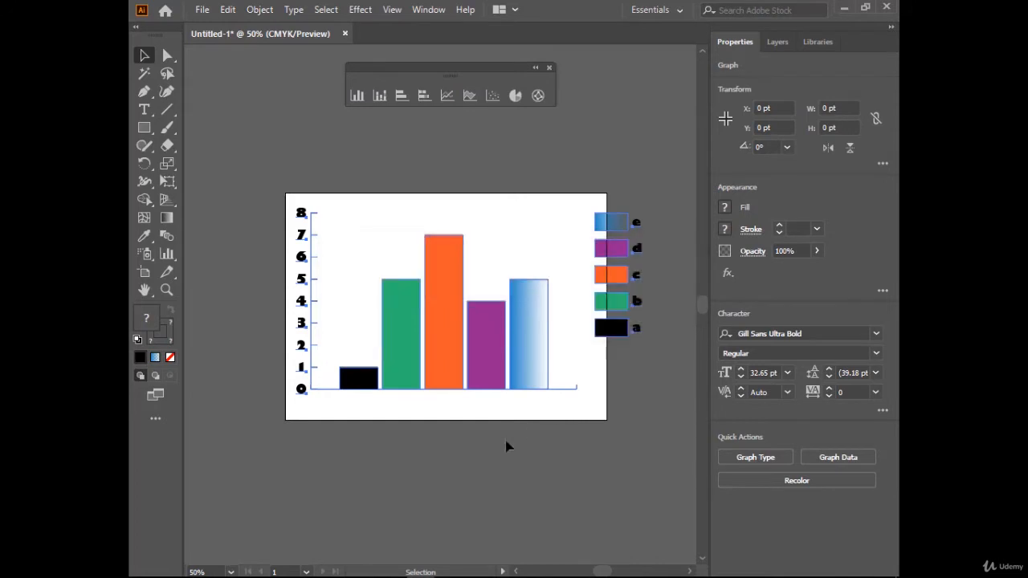
left_click(496, 454)
Step: Delete the legend's colour swatches and letters beside the graph, including the leftover path segments
key("a")
left_click_drag(605, 411, 666, 222)
key("Delete")
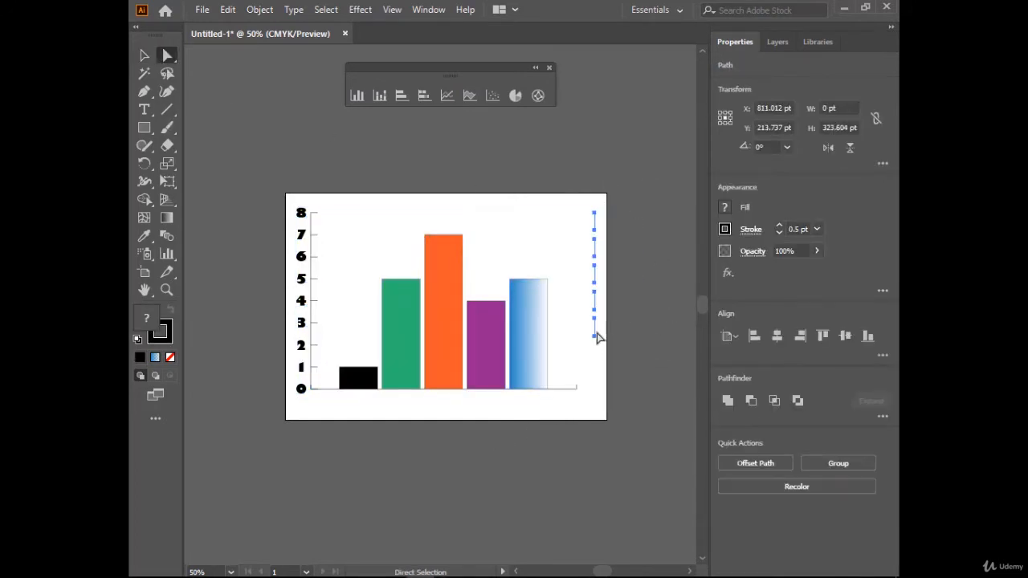
left_click_drag(583, 198, 638, 353)
key("Delete")
Step: Select the five columns and apply a 3D Extrude & Bevel effect to them
left_click_drag(577, 299, 358, 390)
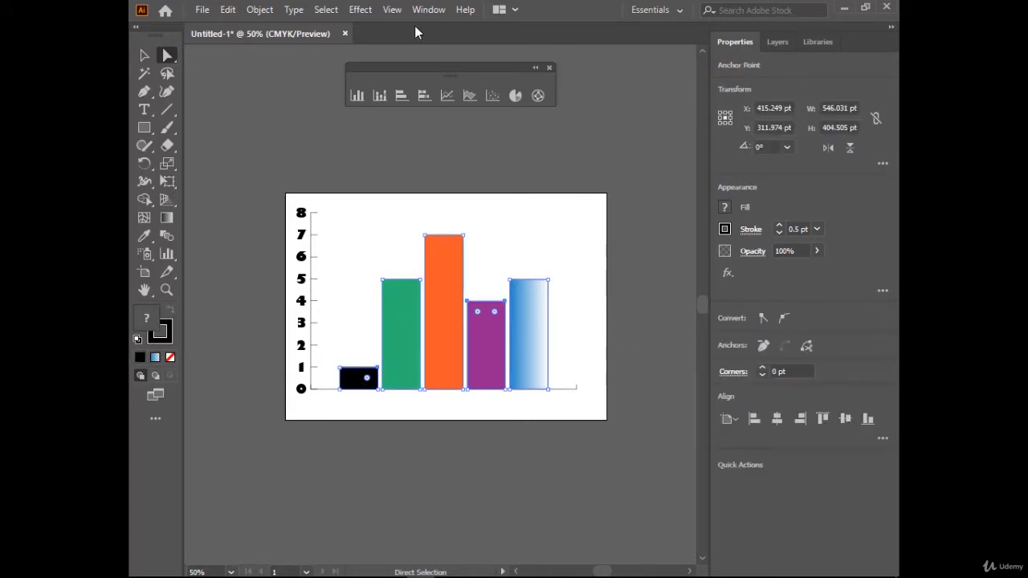
left_click(359, 13)
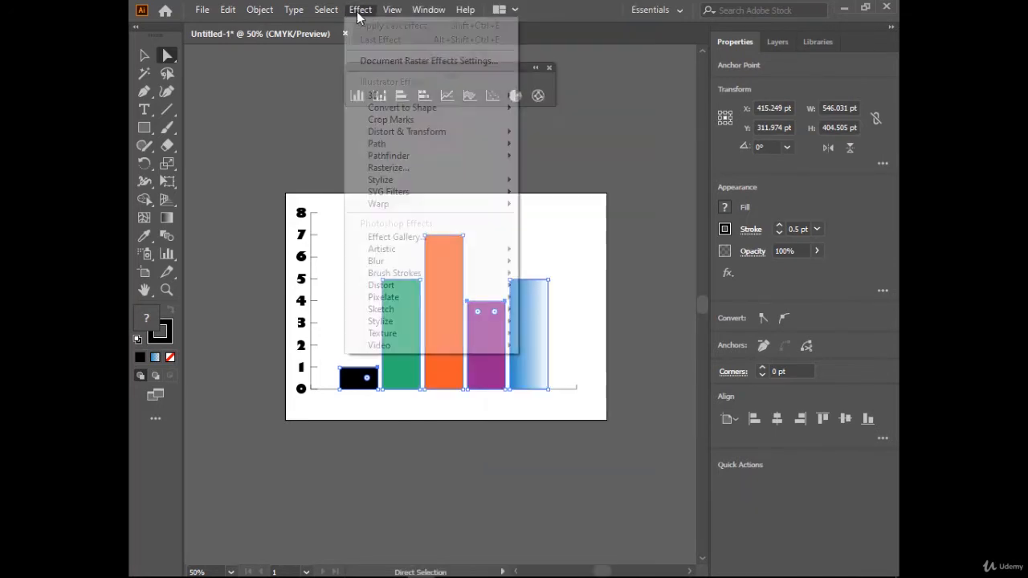
mouse_move(374, 96)
left_click(570, 94)
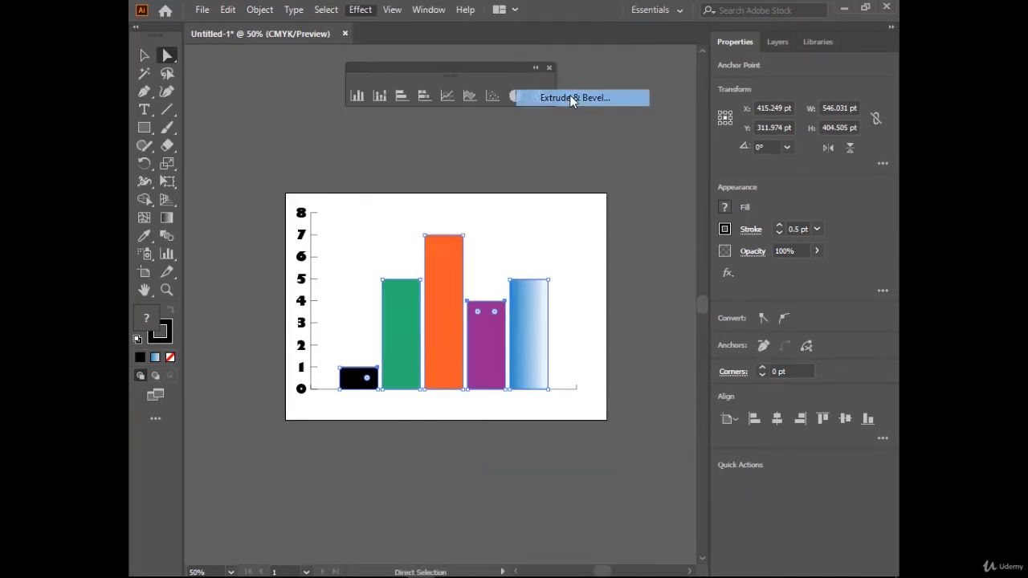
left_click_drag(715, 54, 674, 93)
left_click(601, 383)
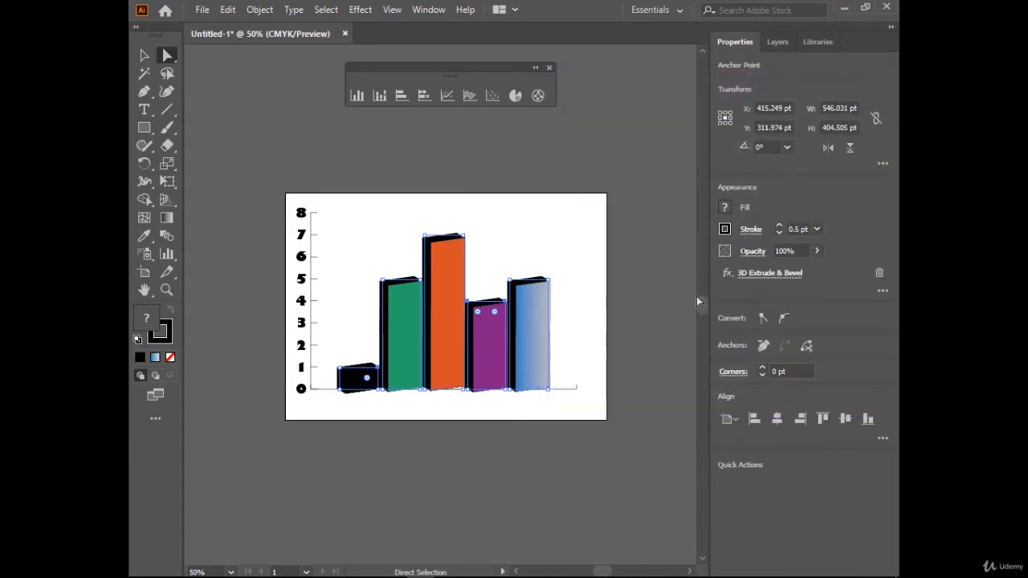
Step: Set the stroke of the extruded columns to None and deselect them
left_click(724, 229)
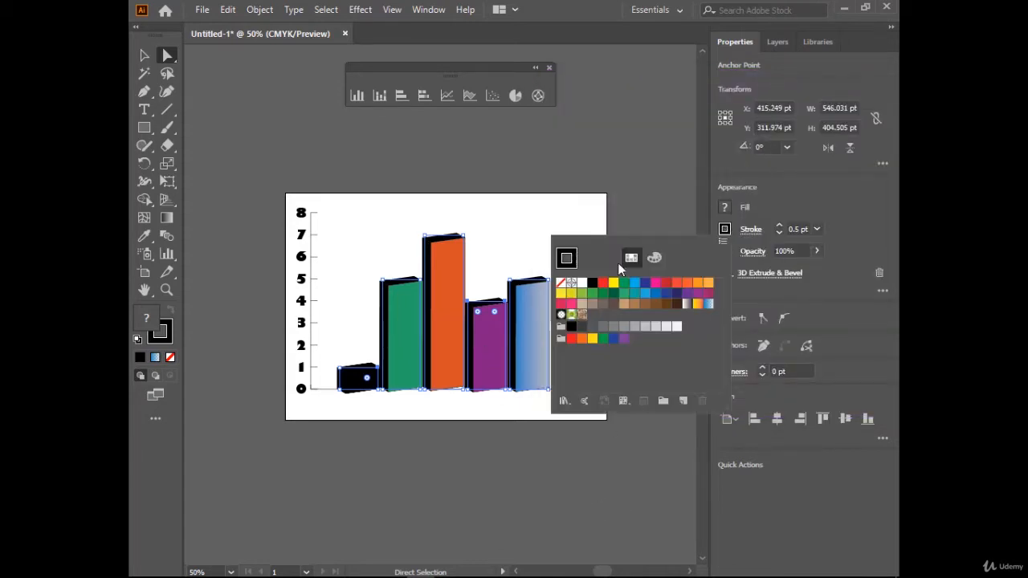
left_click(560, 284)
left_click(553, 439)
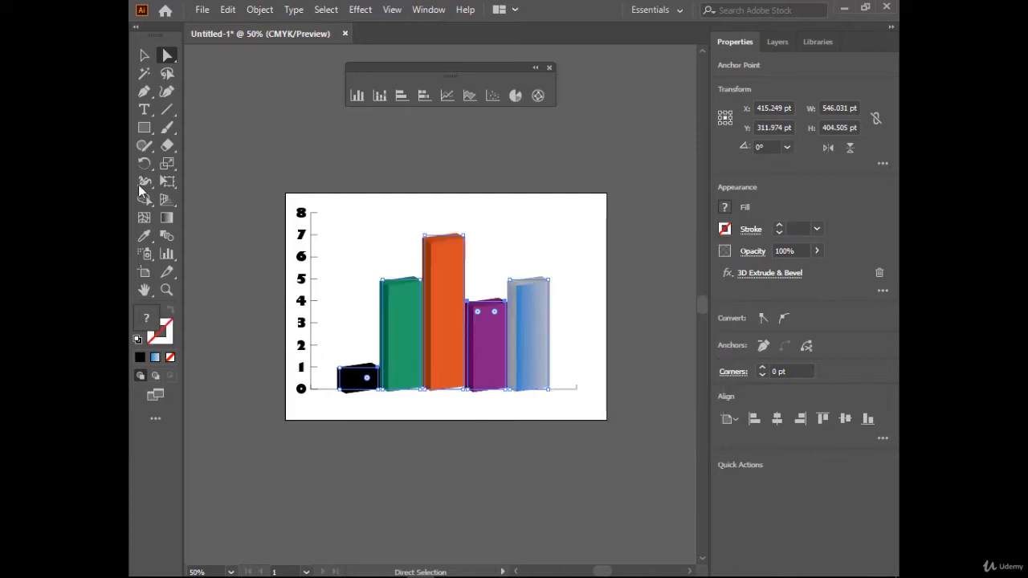
left_click(144, 55)
left_click(464, 491)
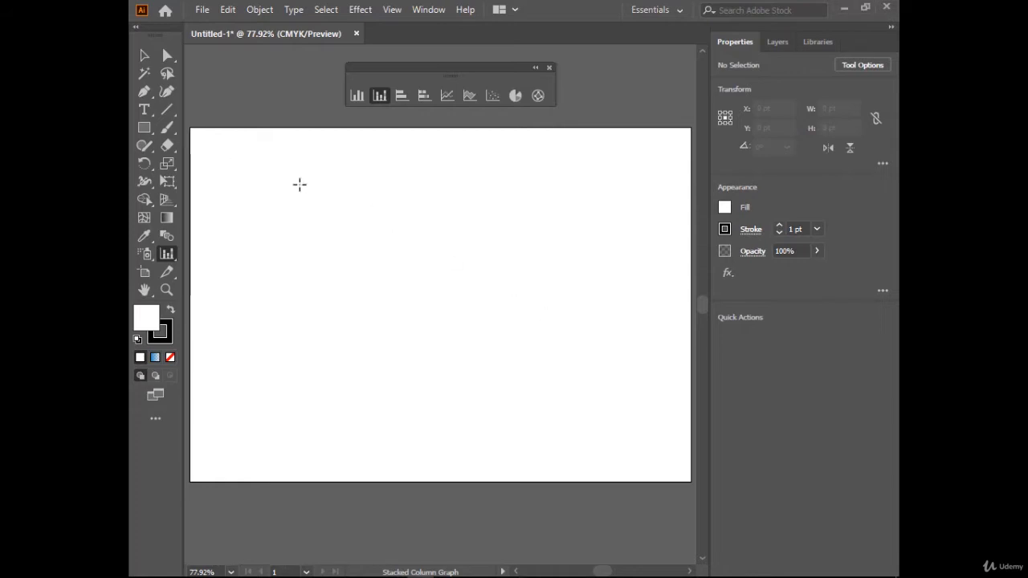
Step: Draw a stacked column graph across most of the empty artboard and move its data window up over the graph
left_click_drag(253, 166, 642, 429)
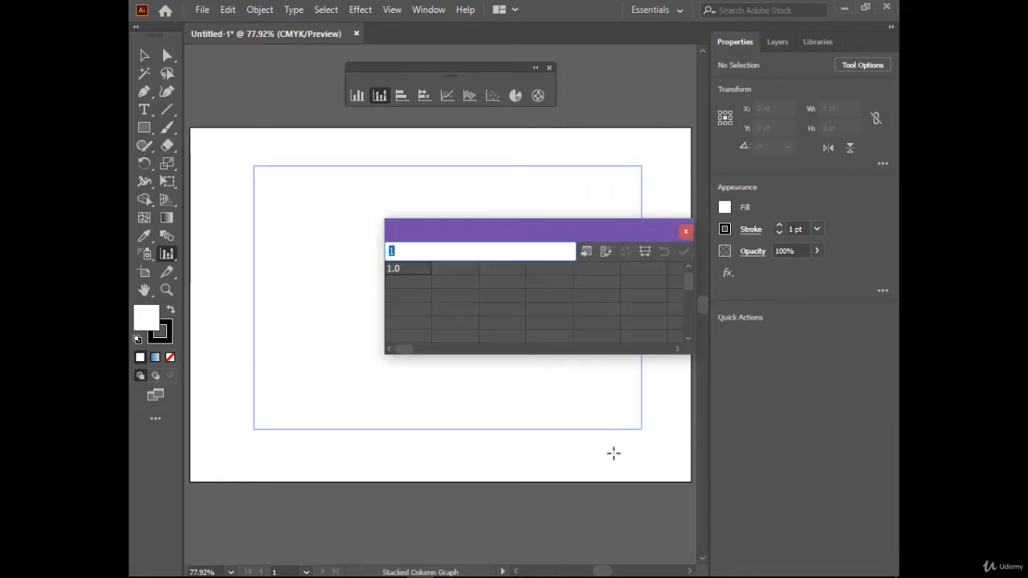
left_click_drag(607, 230, 543, 239)
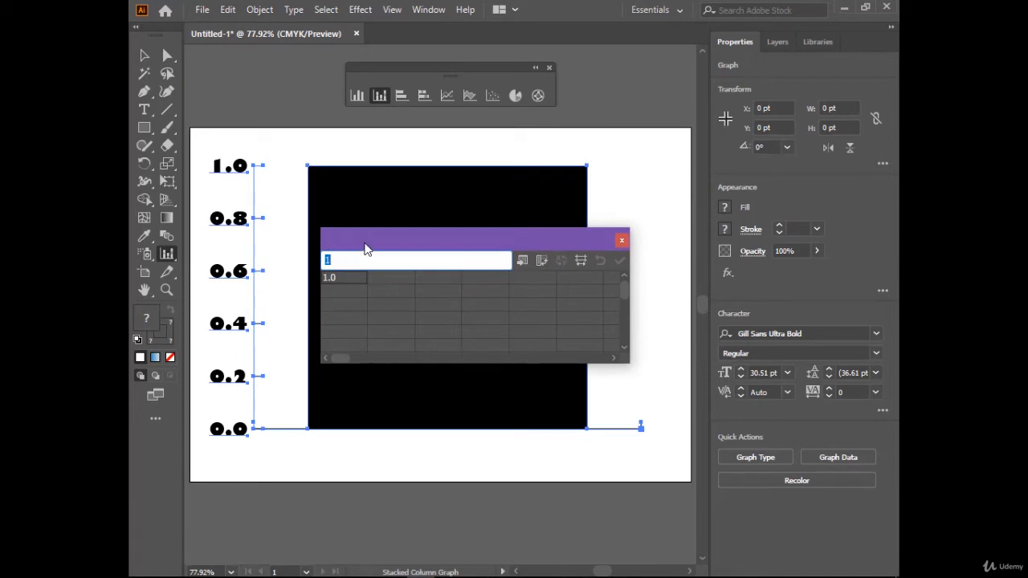
left_click_drag(365, 242, 386, 195)
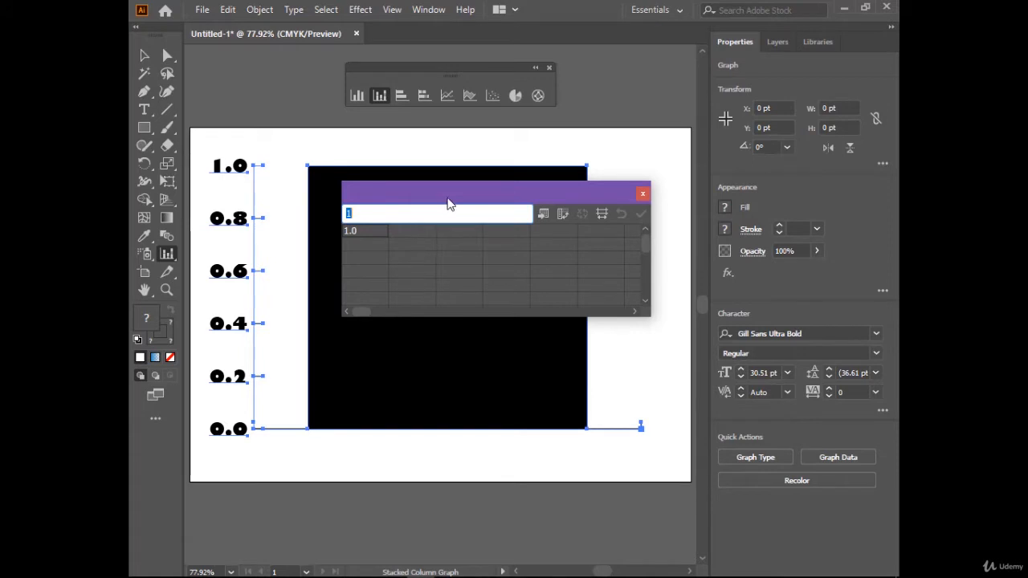
Step: Enter 2015 in the first data cell and enclose it in double quotes so it acts as a label
type("2015")
left_click(372, 230)
left_click_drag(442, 196, 479, 183)
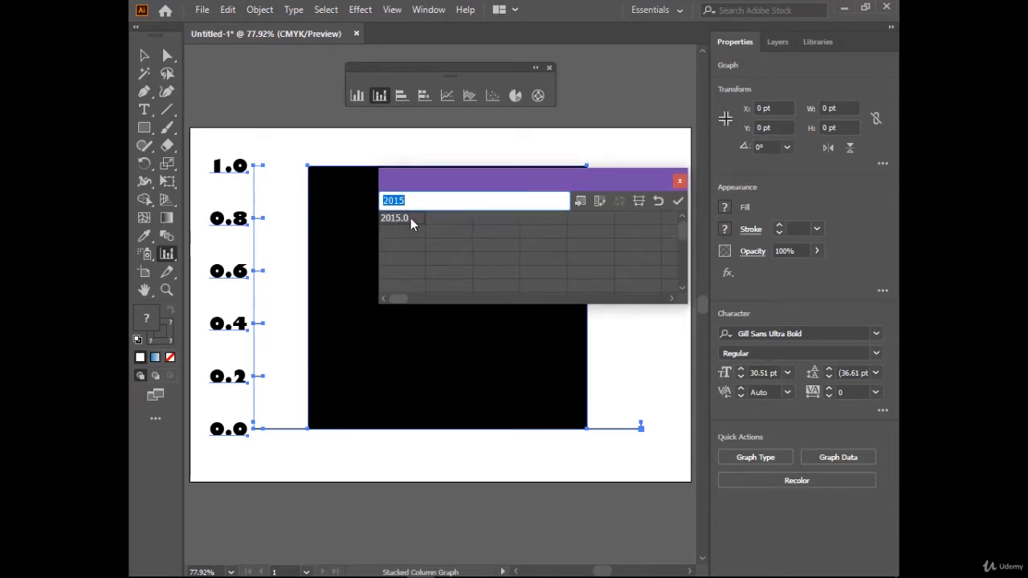
left_click(468, 204)
type("\"")
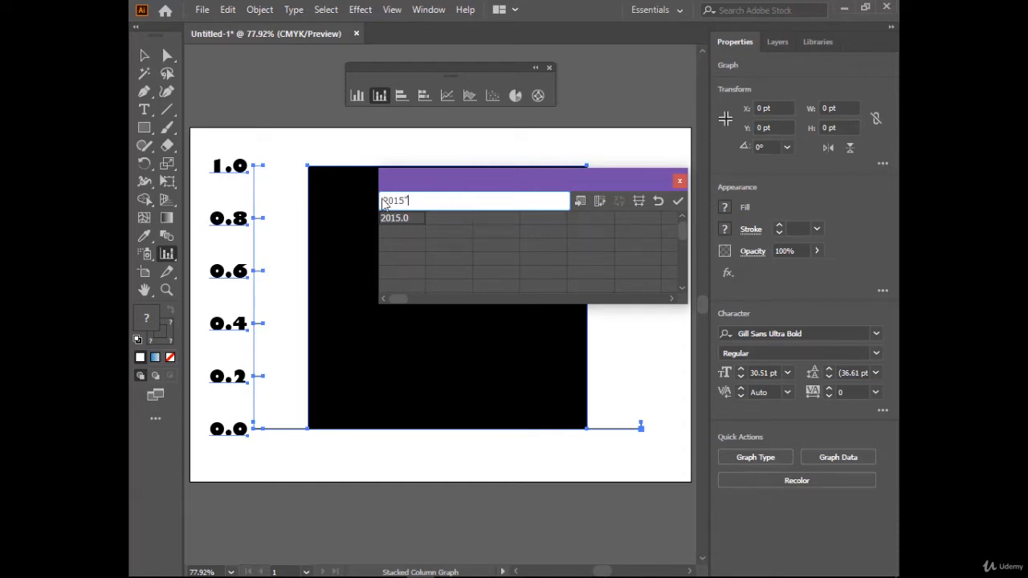
left_click(383, 202)
type("\"")
Step: Enter the quoted year labels "2016", "2017" and "2018" in the cells below the first label
left_click(402, 229)
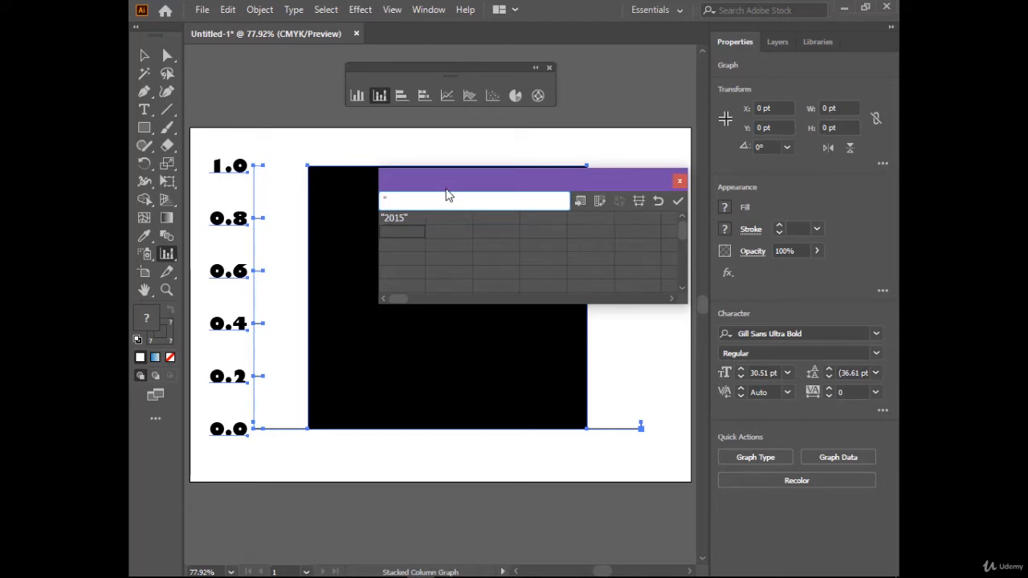
type("\"2016")
key("Return")
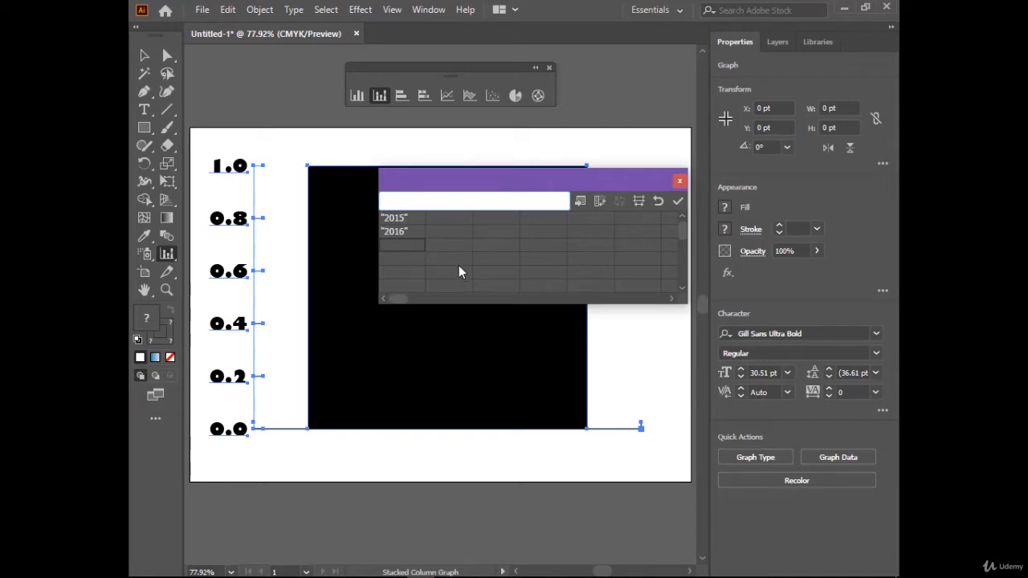
type("\"2017")
left_click(407, 258)
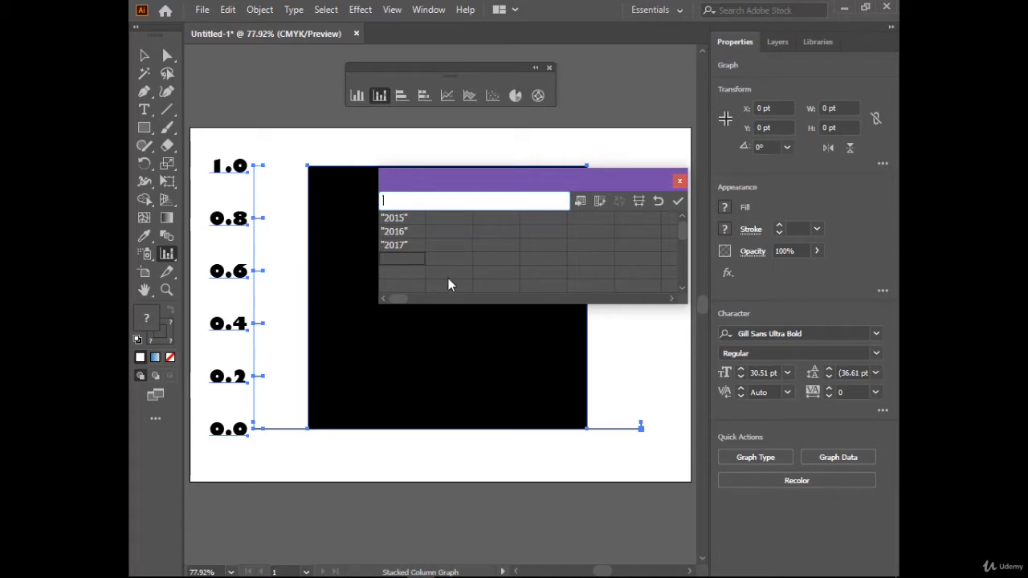
type("\"2018\"")
Step: Fill the second data column with 2000, 5000, 4000 and 1000 for the years 2015 to 2018
left_click(454, 218)
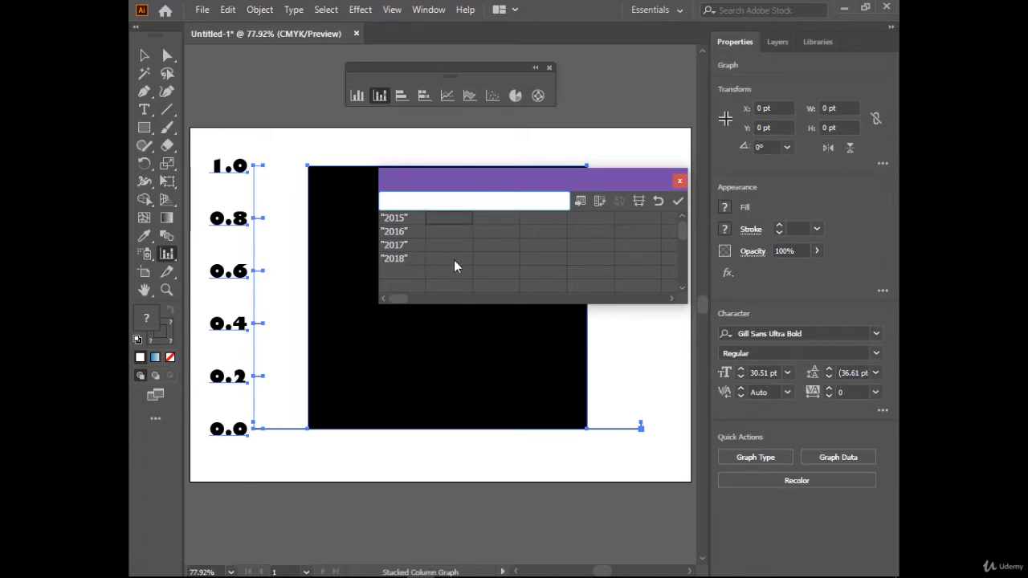
type("2000")
left_click(436, 231)
type("500")
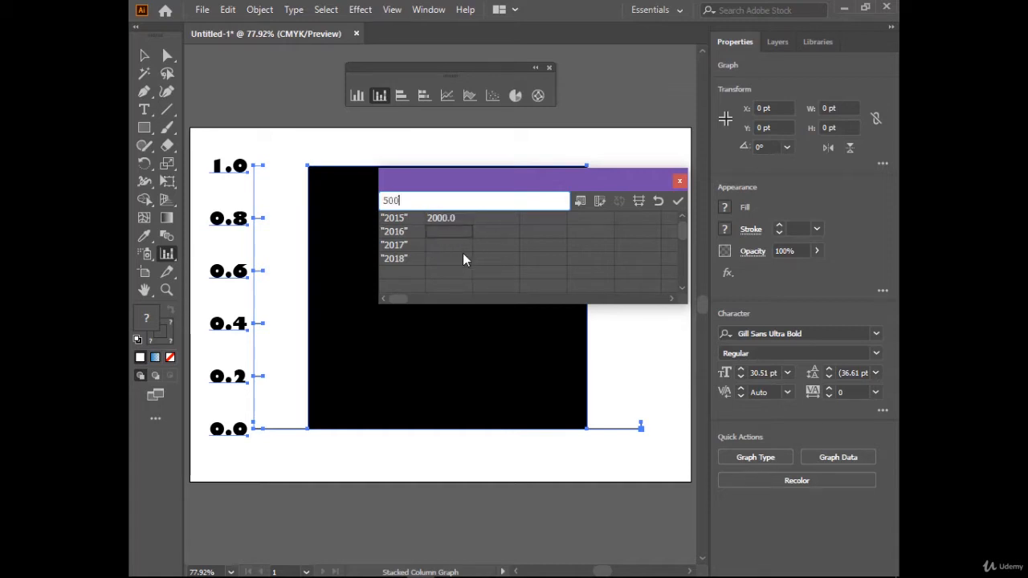
type("0")
left_click(451, 246)
type("4000")
left_click(449, 261)
type("1000")
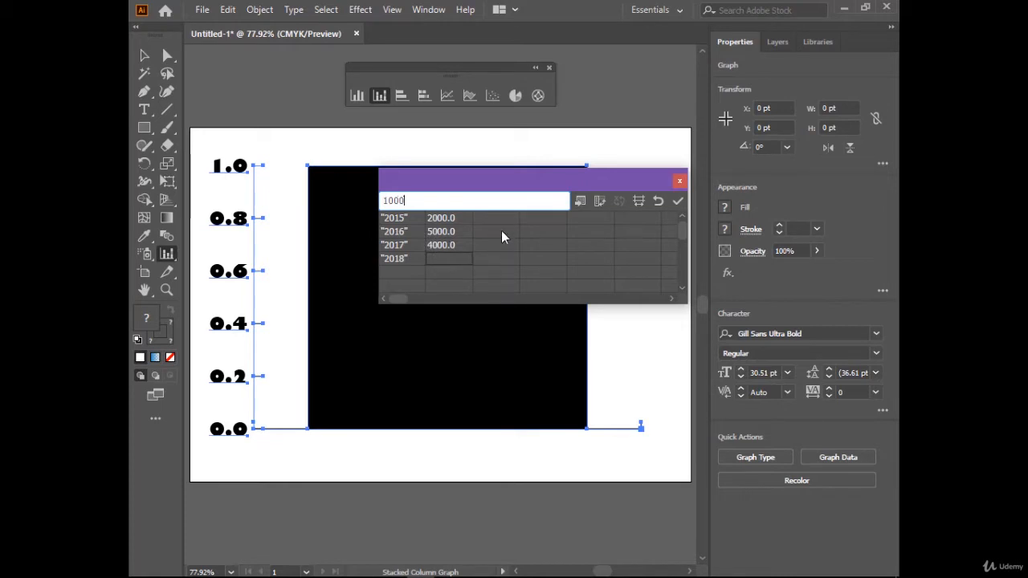
Step: Fill the third data column with 8000, 4000, 2000 and 7000 for the years 2015 to 2018
left_click(501, 222)
type("8000")
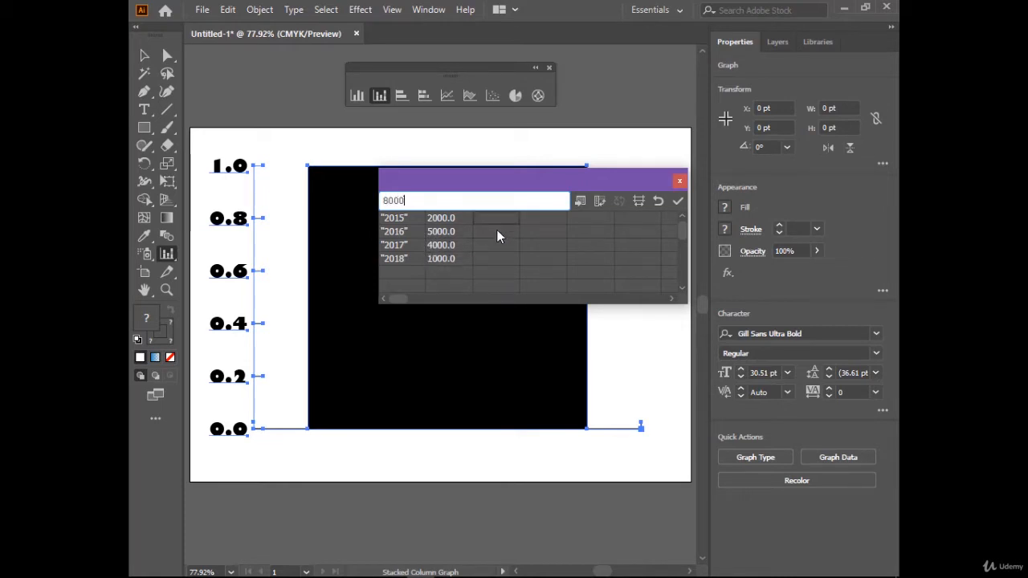
left_click(497, 230)
type("4000")
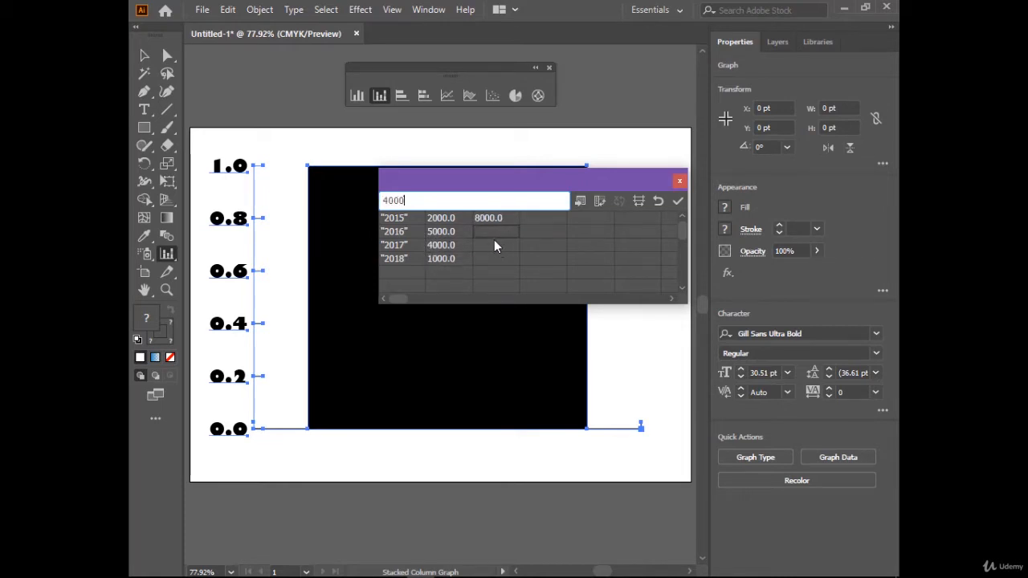
left_click(494, 243)
type("2000")
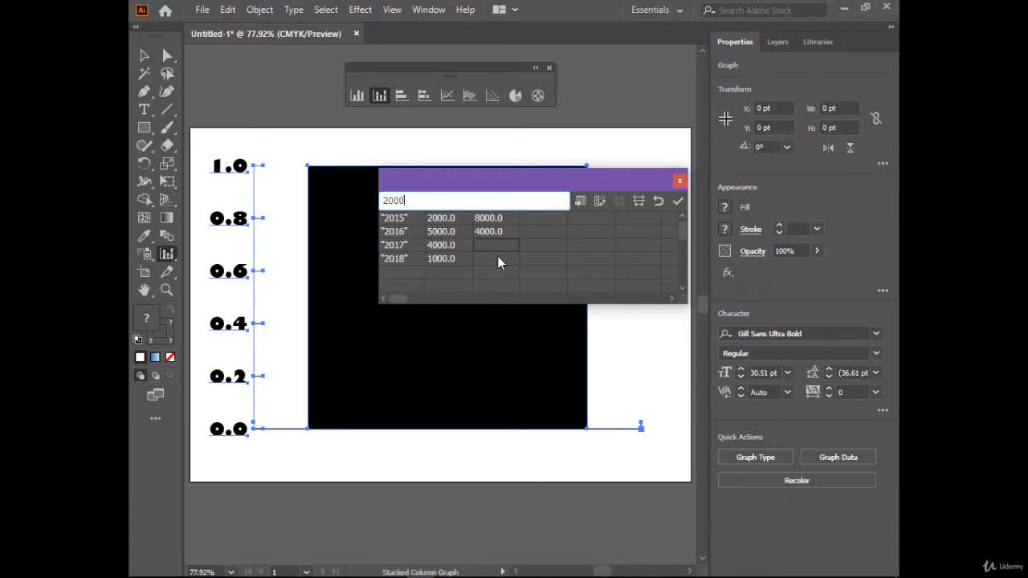
left_click(496, 258)
type("7000")
left_click(536, 216)
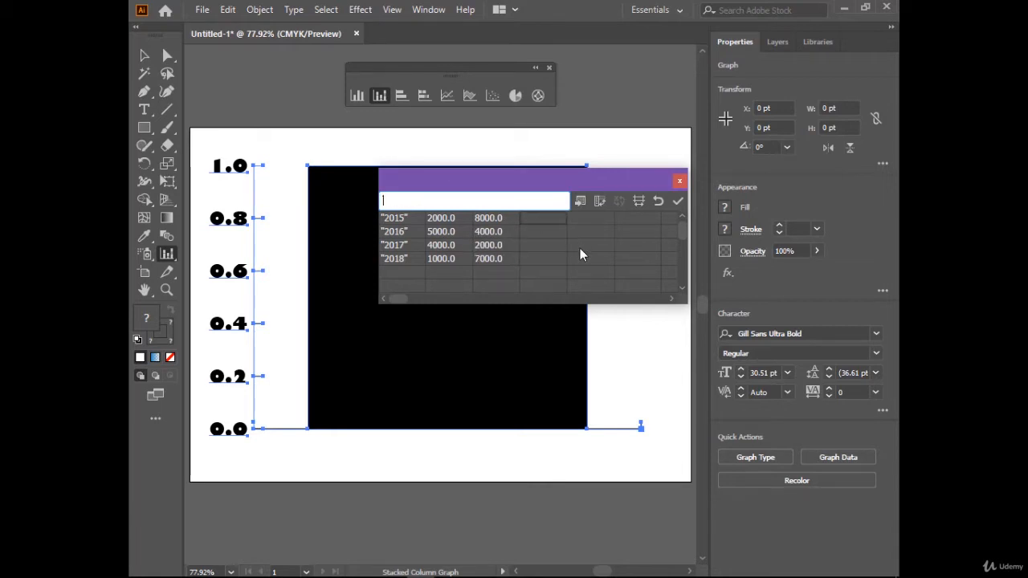
Step: Fill the fourth data column with 9000, 1000, 5000 and 3000 for the years 2015 to 2018
type("9000")
left_click(547, 233)
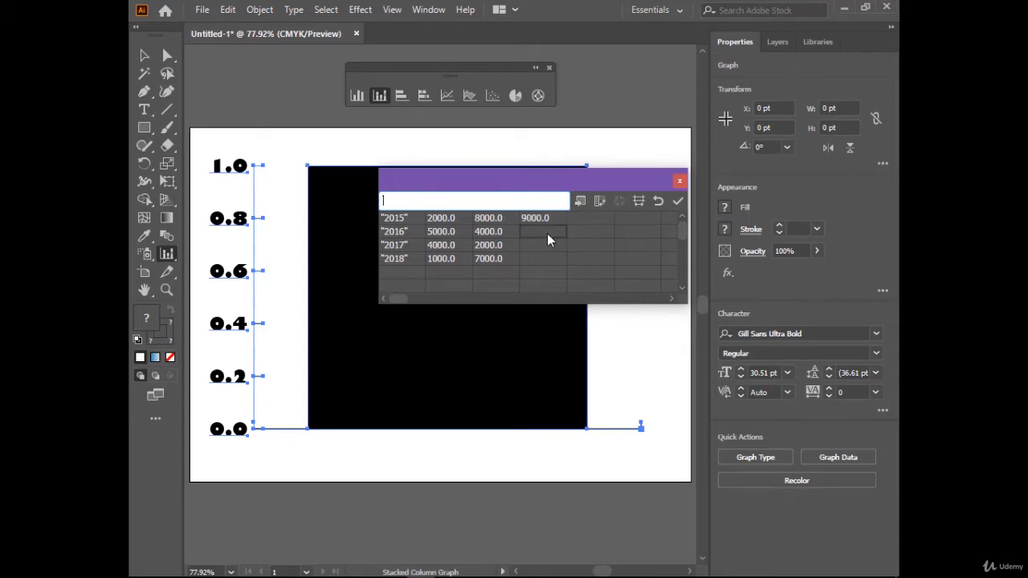
type("1000")
left_click(545, 246)
type("5000")
left_click(545, 258)
type("3000")
Step: Apply the entered data to the stacked column graph, then close the data window and deselect the graph
left_click(678, 200)
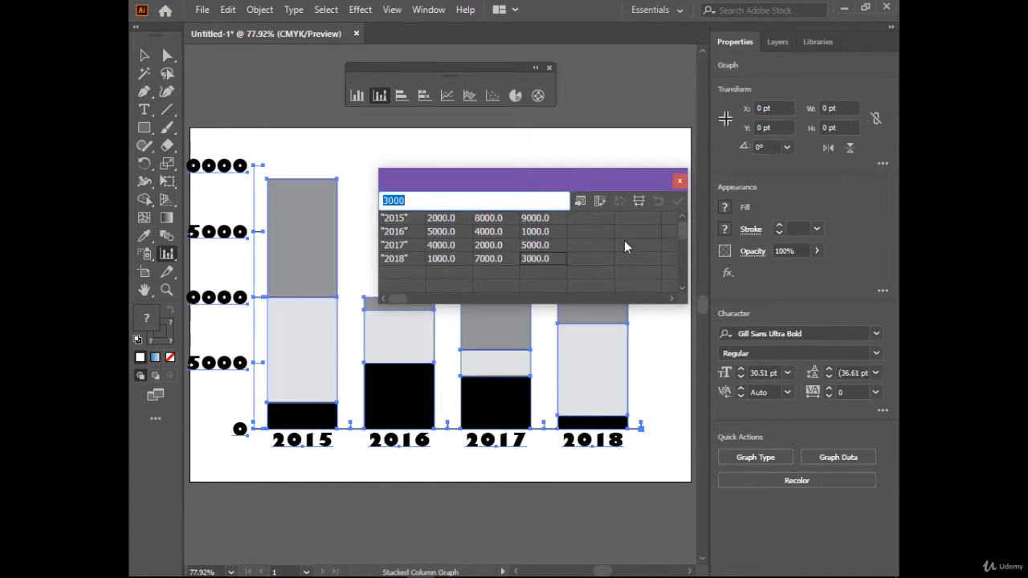
left_click(680, 180)
left_click(145, 54)
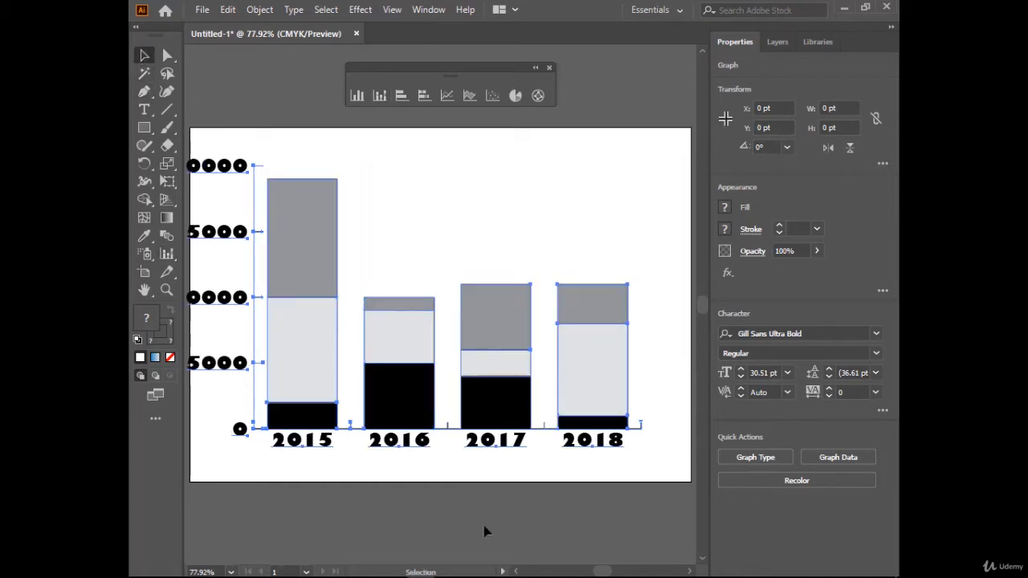
left_click(402, 478)
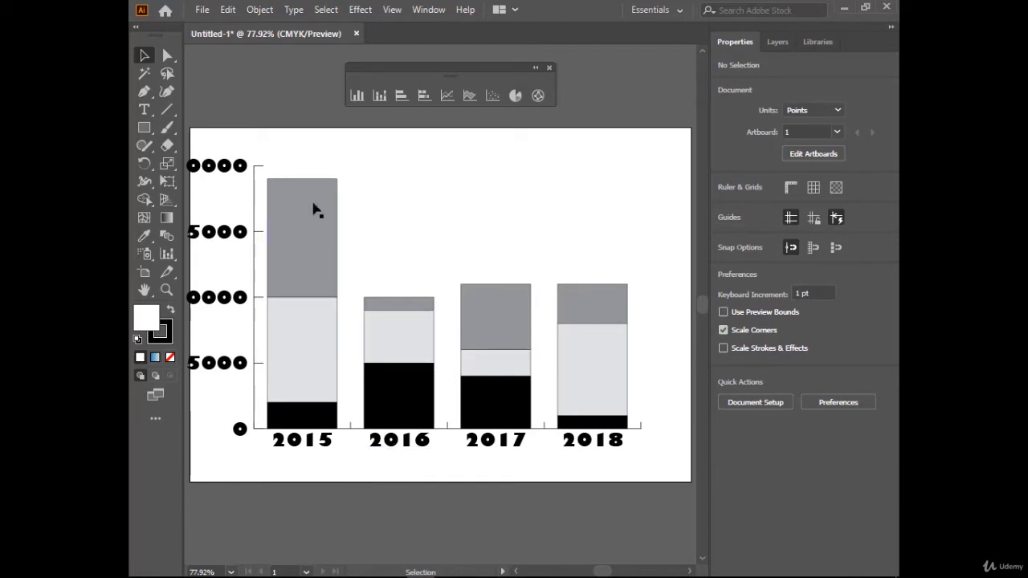
Step: Fill only the uppermost segment of the 2015 column with the bright pink swatch
left_click(167, 54)
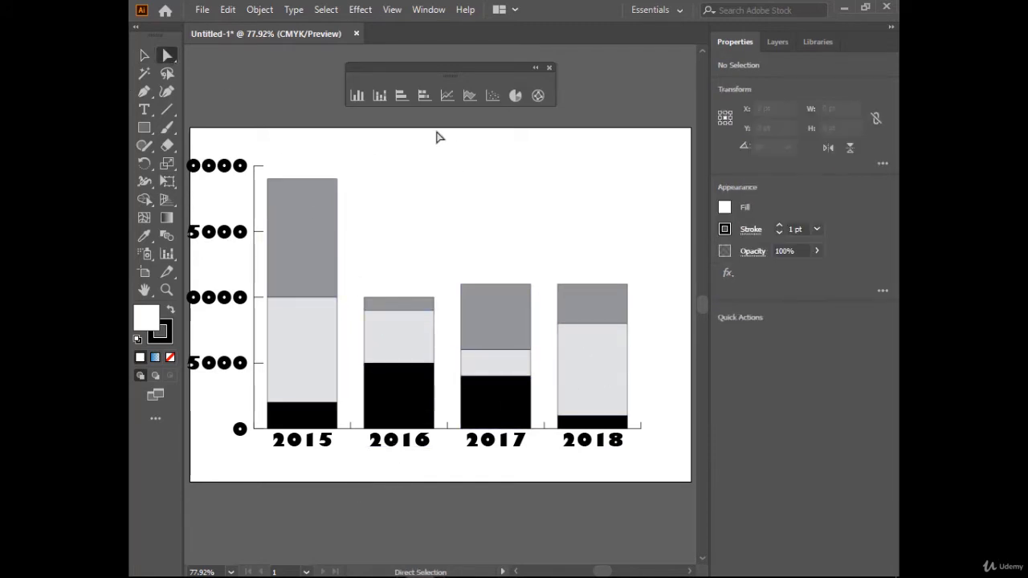
left_click(307, 246)
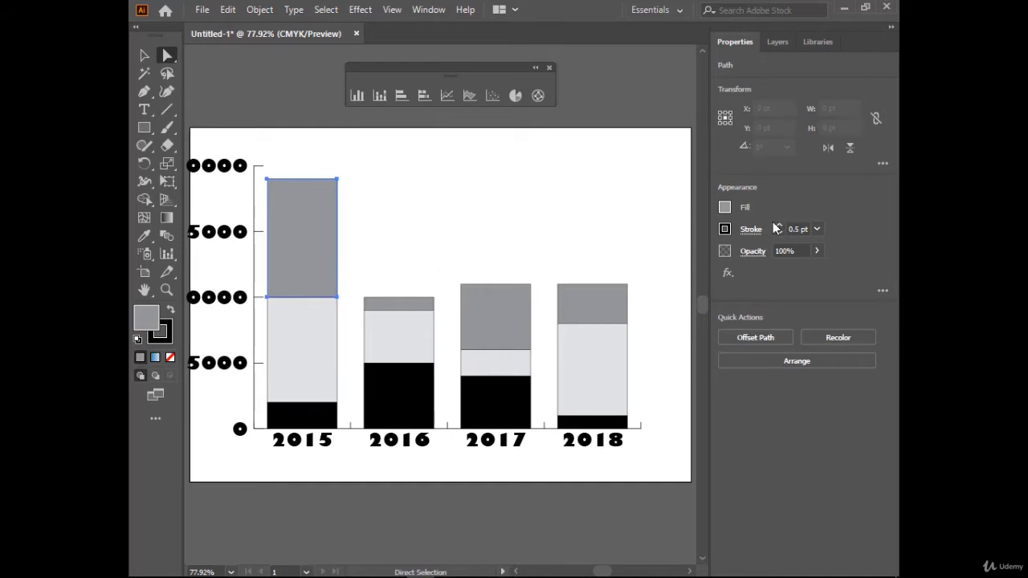
left_click(725, 207)
left_click(656, 261)
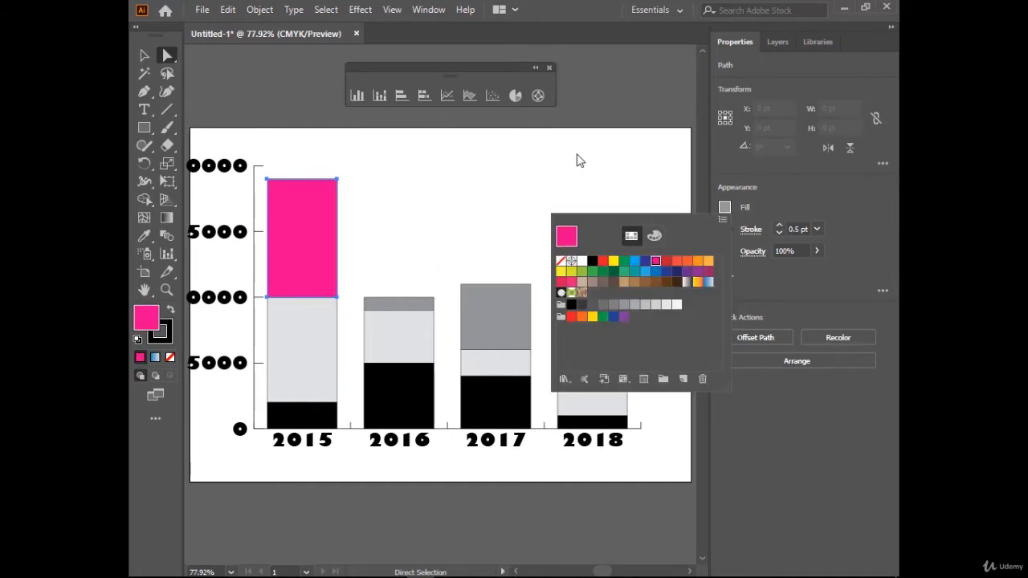
key("Escape")
Step: Copy the pink fill from the 2015 column onto the uppermost segment of the 2016 column with the Eyedropper
left_click(423, 304)
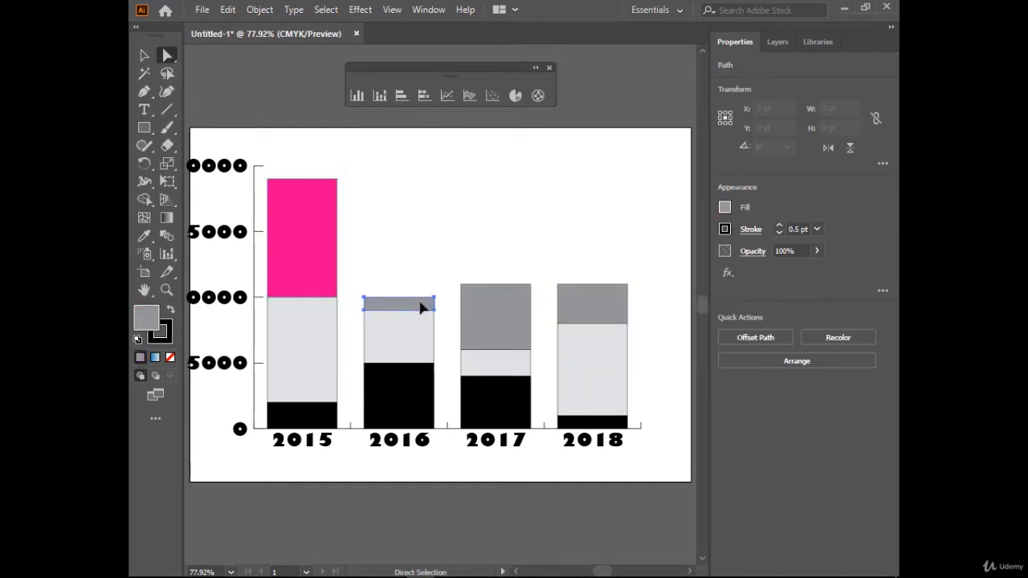
left_click(143, 235)
left_click(283, 249)
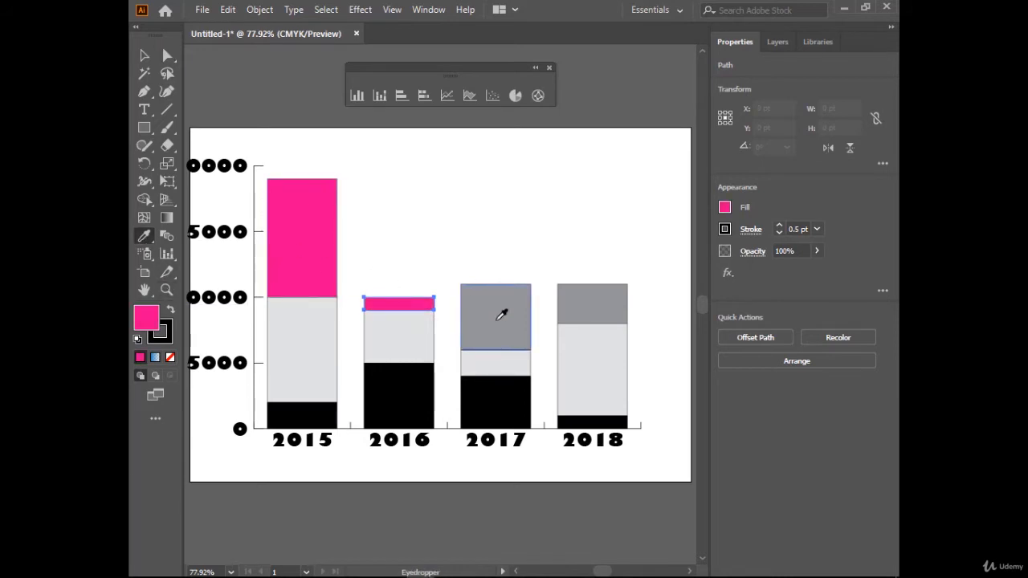
key("v")
left_click(497, 299)
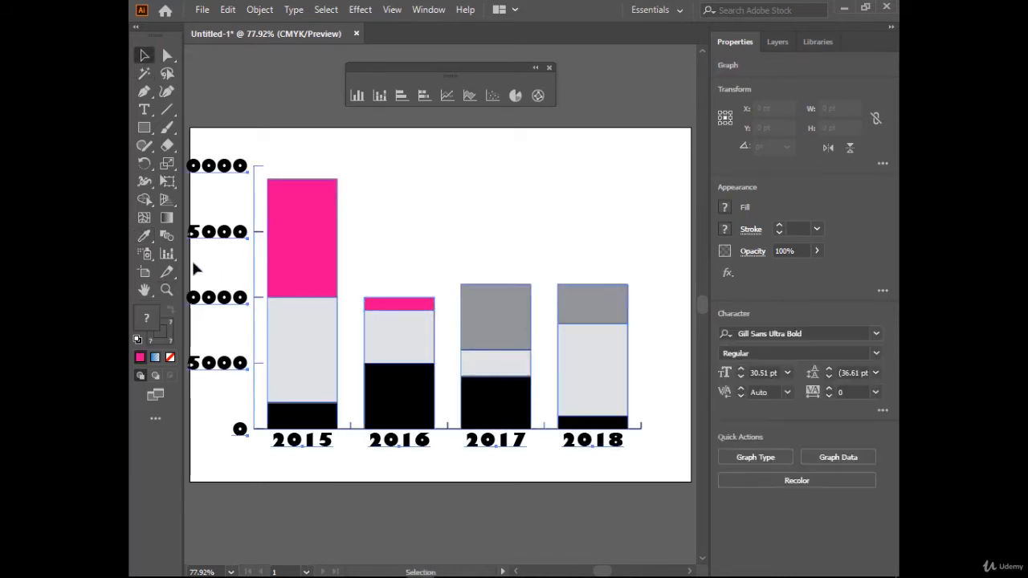
left_click(143, 235)
left_click(313, 238)
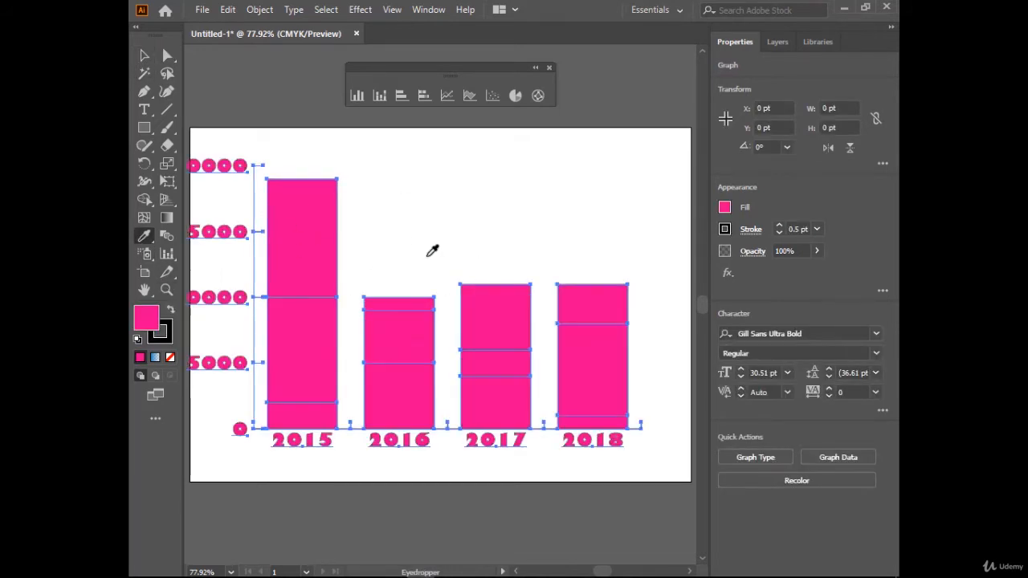
key("ctrl+z")
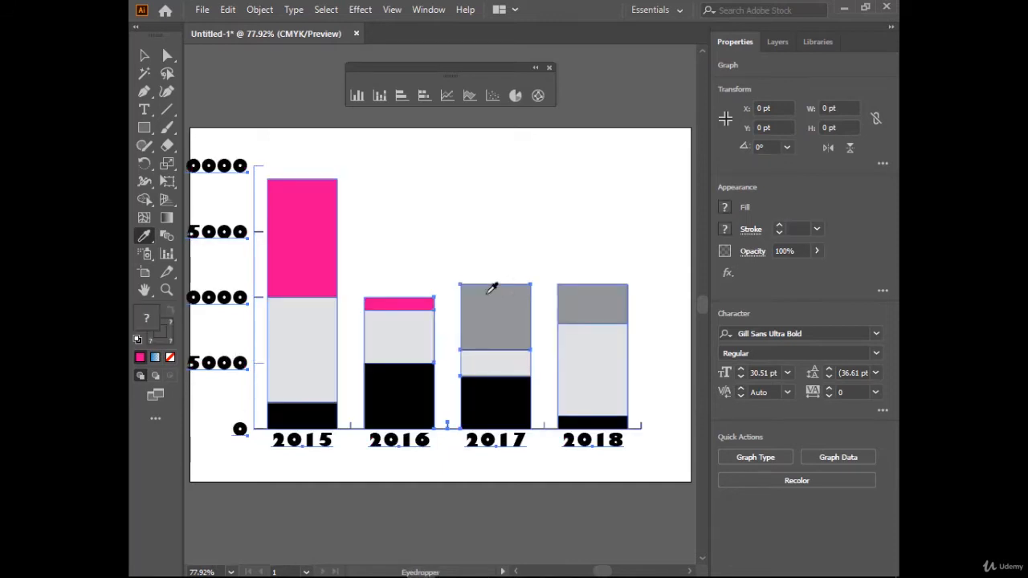
Step: Copy the pink fill with the Eyedropper onto the uppermost segments of the 2017 and 2018 columns, then deselect
key("a")
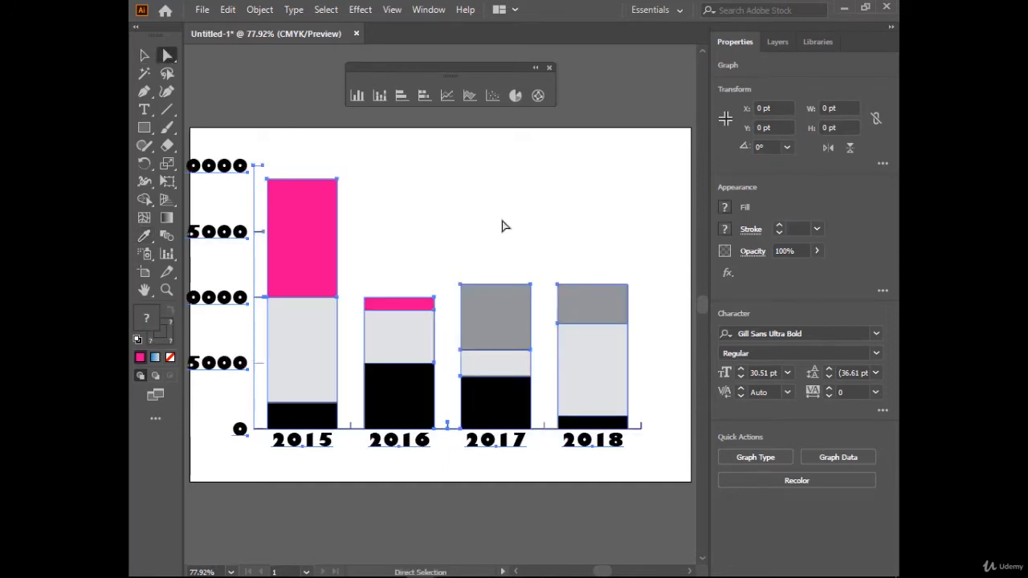
left_click(511, 310)
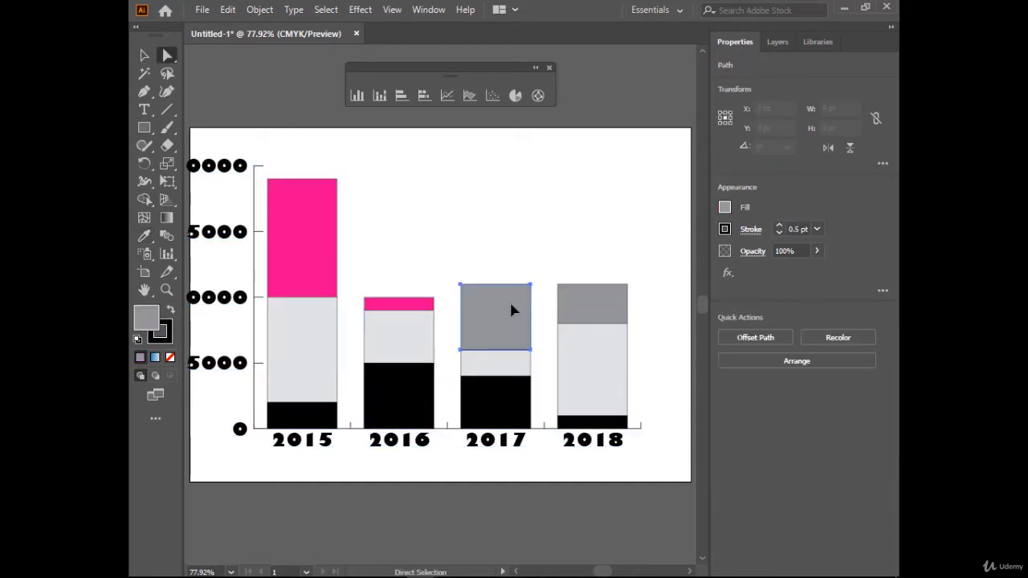
left_click(144, 235)
left_click(321, 244)
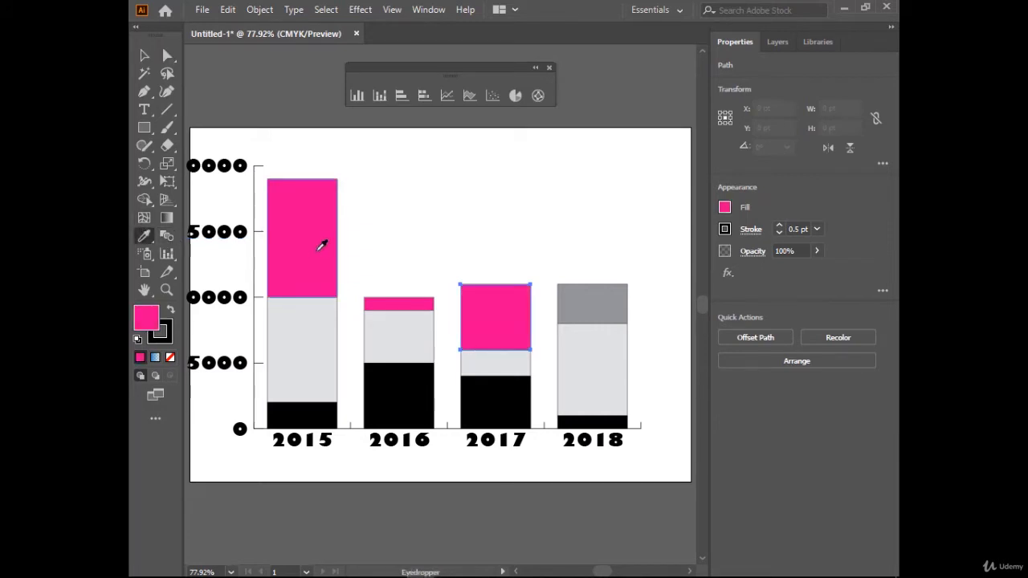
left_click(587, 294, "alt")
key("v")
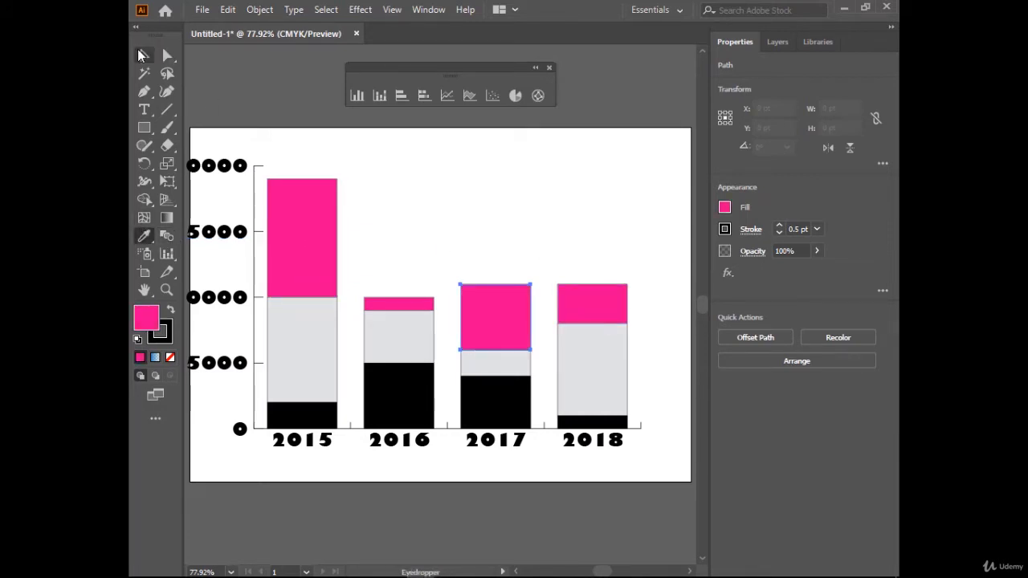
left_click(571, 217)
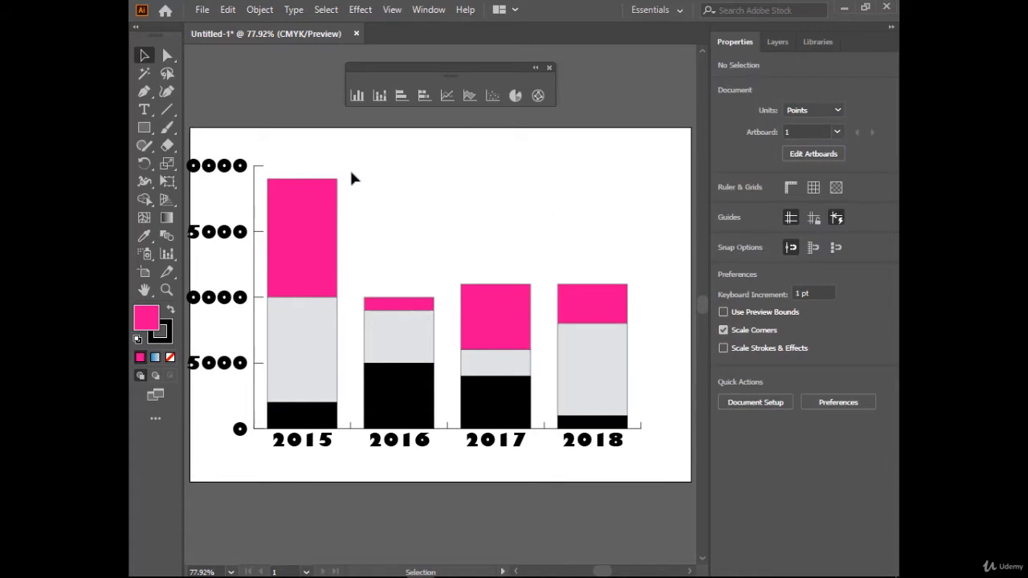
Step: Select the whole stacked column graph and ungroup it, accepting that it loses its graph data
mouse_move(240, 141)
left_mouse_down()
mouse_move(632, 353)
mouse_move(645, 448)
left_mouse_up()
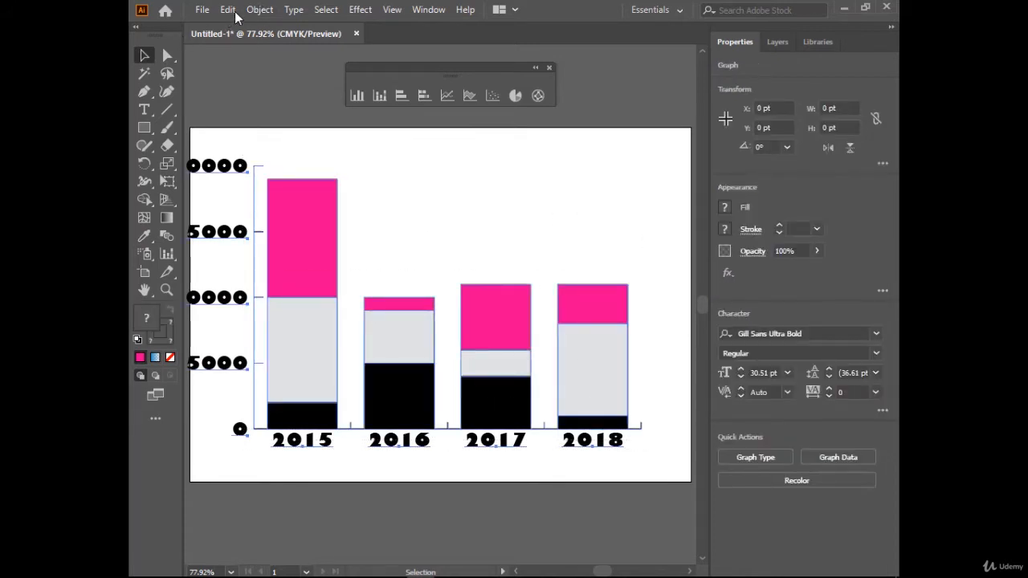
left_click(259, 9)
left_click(433, 98)
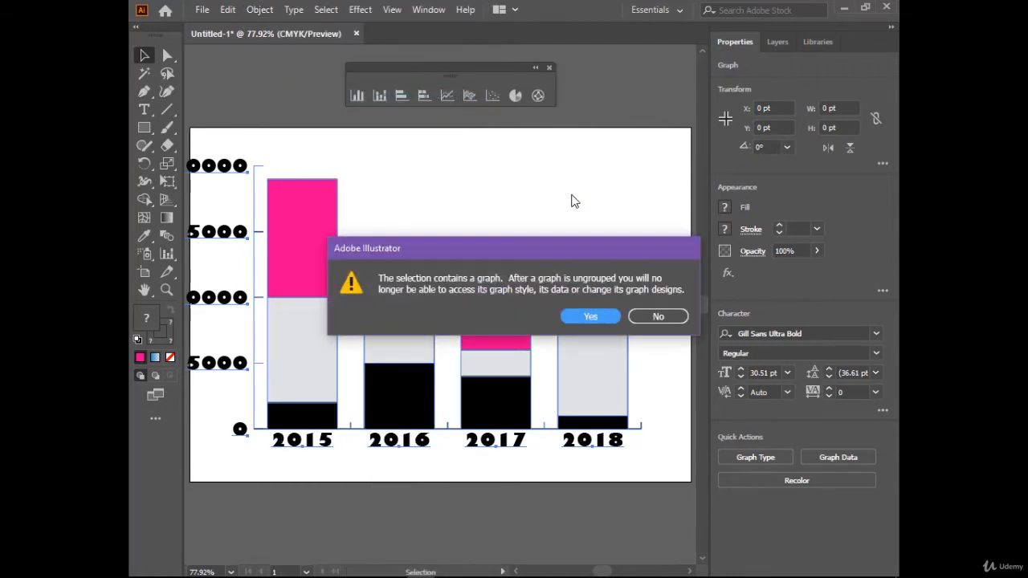
left_click(595, 315)
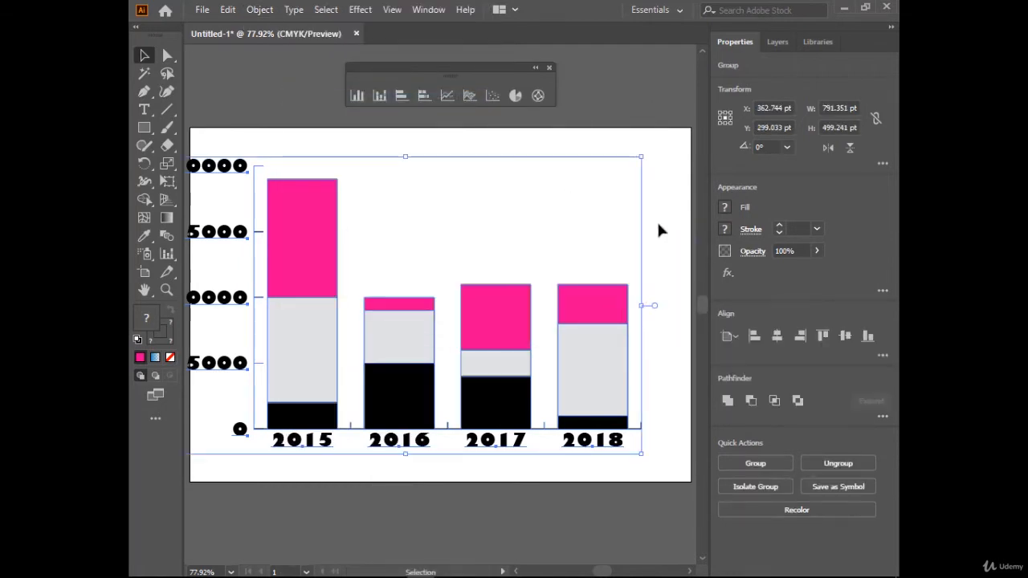
Step: Apply a 3D Extrude & Bevel effect to the four columns with the Off-Axis Front position and 50 pt depth
left_click_drag(661, 262, 376, 411)
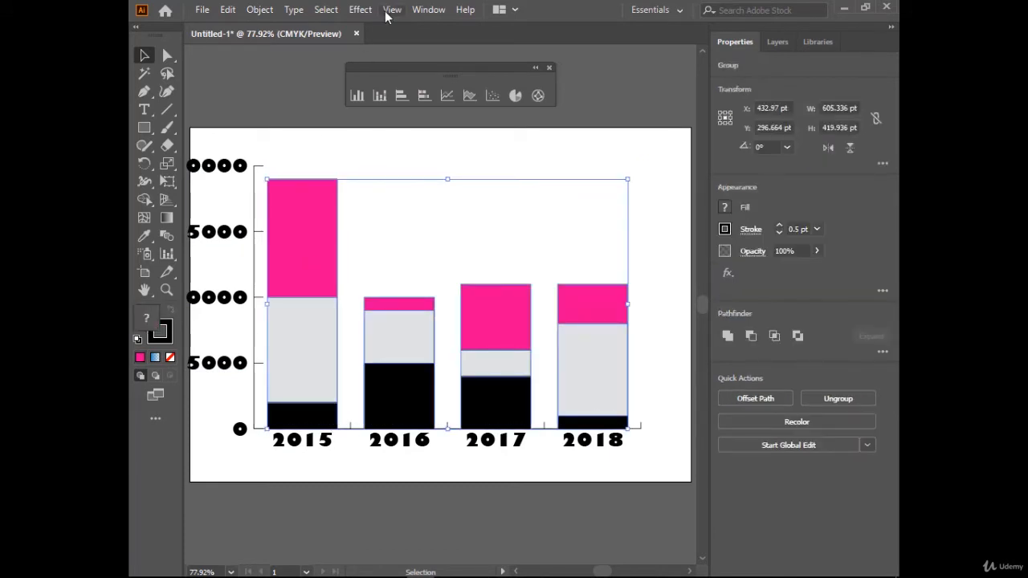
left_click(359, 10)
mouse_move(489, 97)
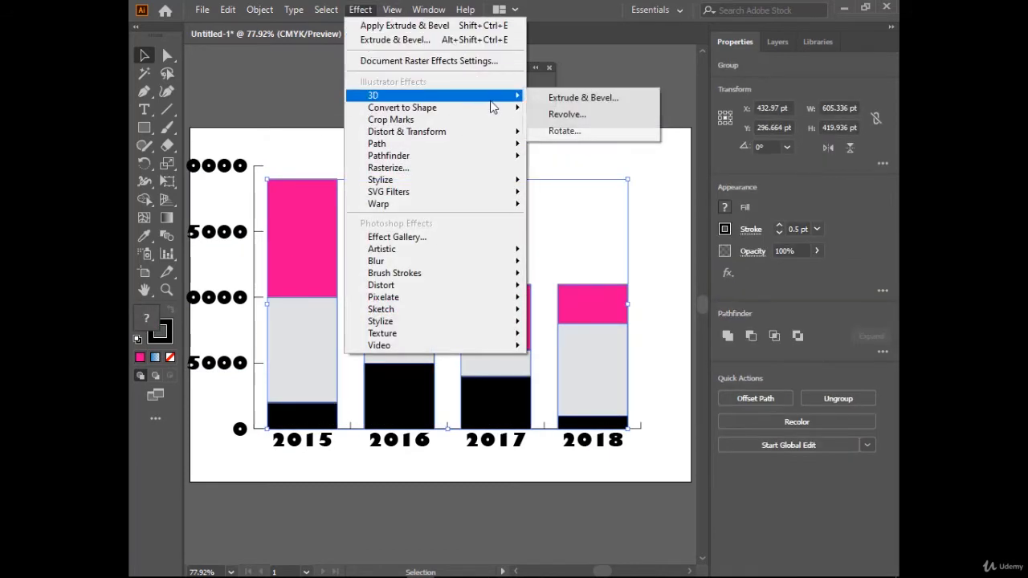
left_click(572, 98)
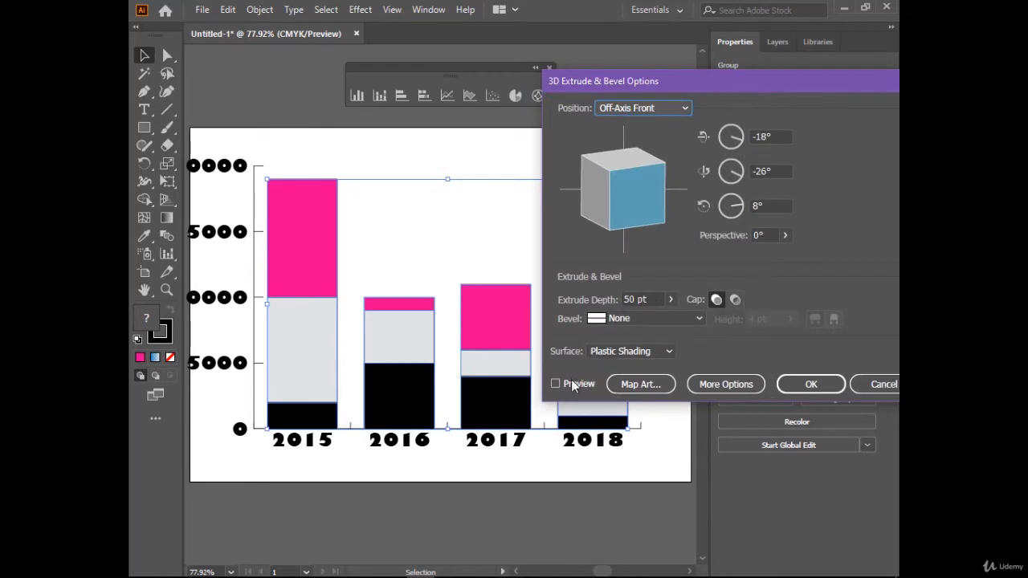
left_click(556, 384)
left_click(811, 400)
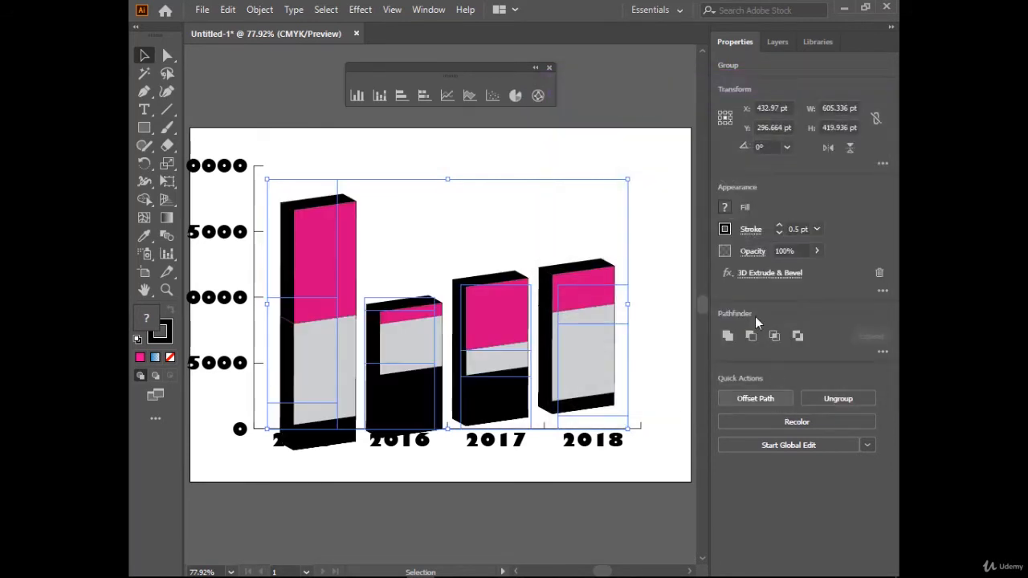
Step: Remove the stroke from the extruded columns by setting it to None, then deselect them
left_click(723, 229)
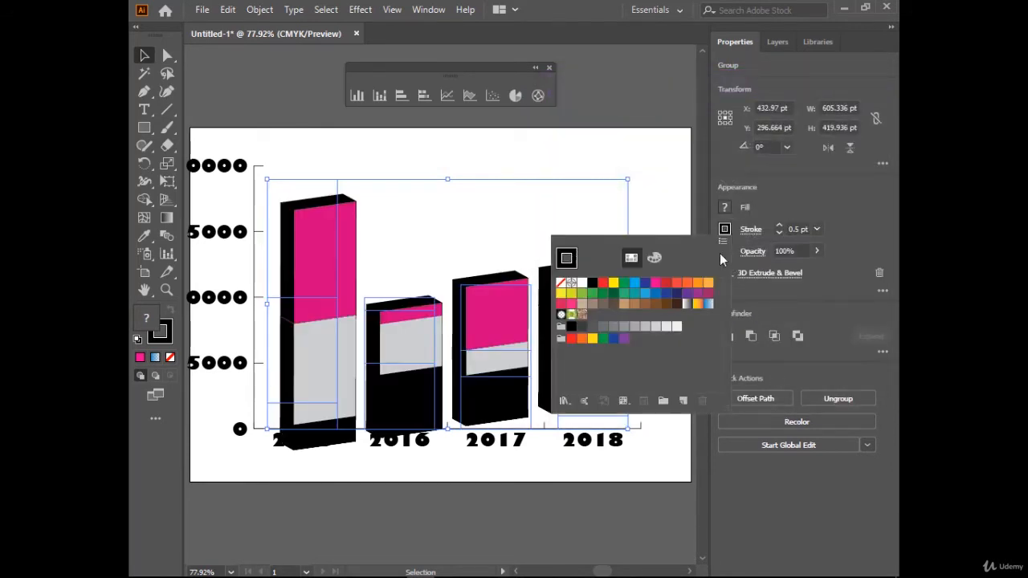
left_click(560, 283)
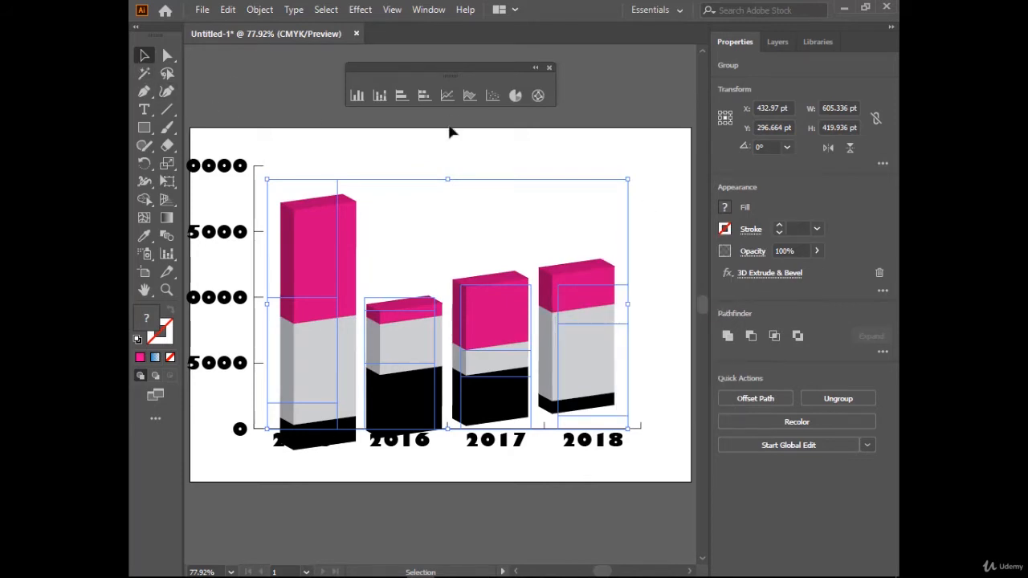
left_click(570, 479)
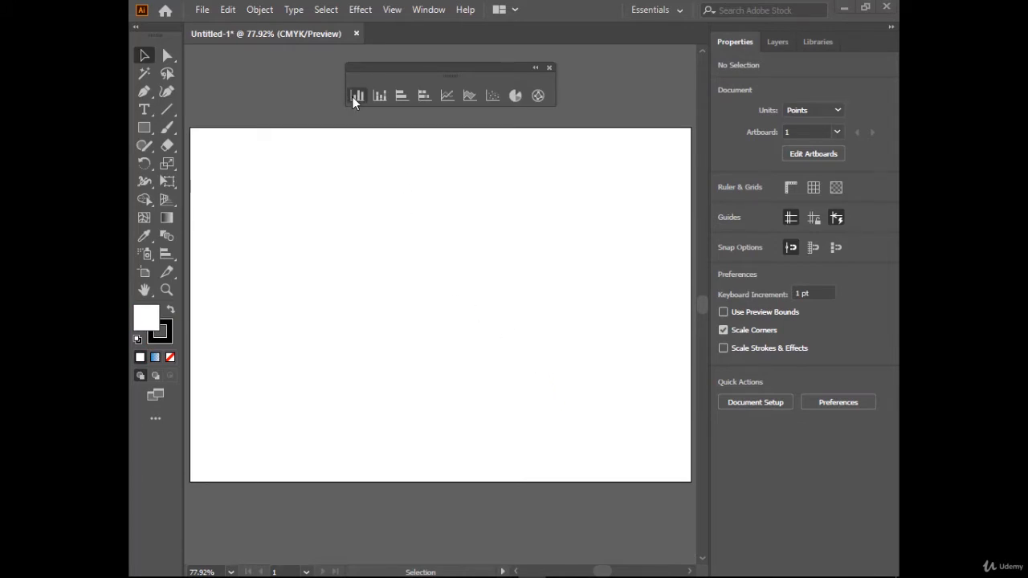
Step: Draw a bar graph across the artboard and enter 2, 5, 6 and 4 after the first value in its first data row
left_click(398, 95)
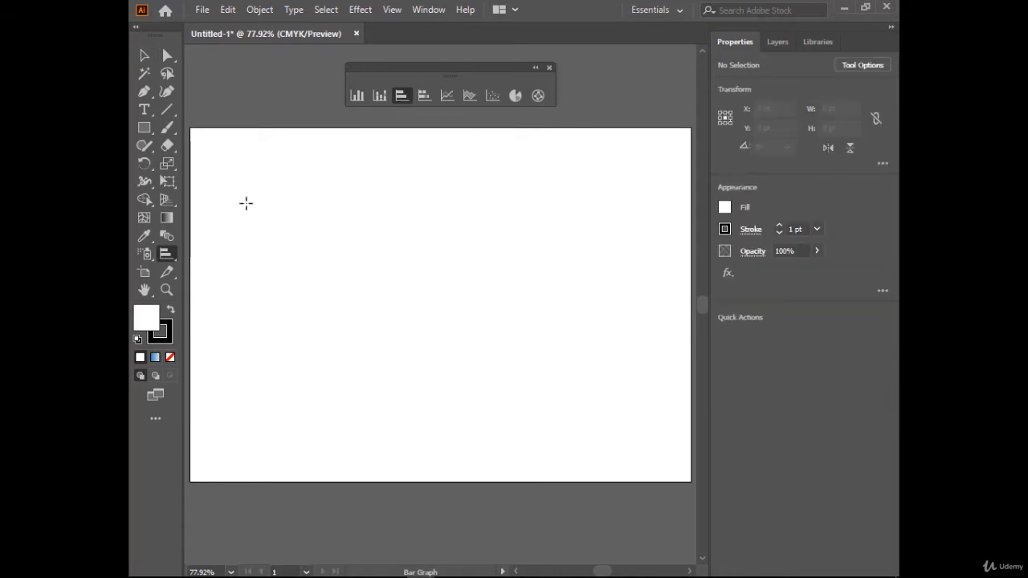
mouse_move(296, 174)
left_mouse_down()
mouse_move(456, 238)
mouse_move(634, 403)
left_mouse_up()
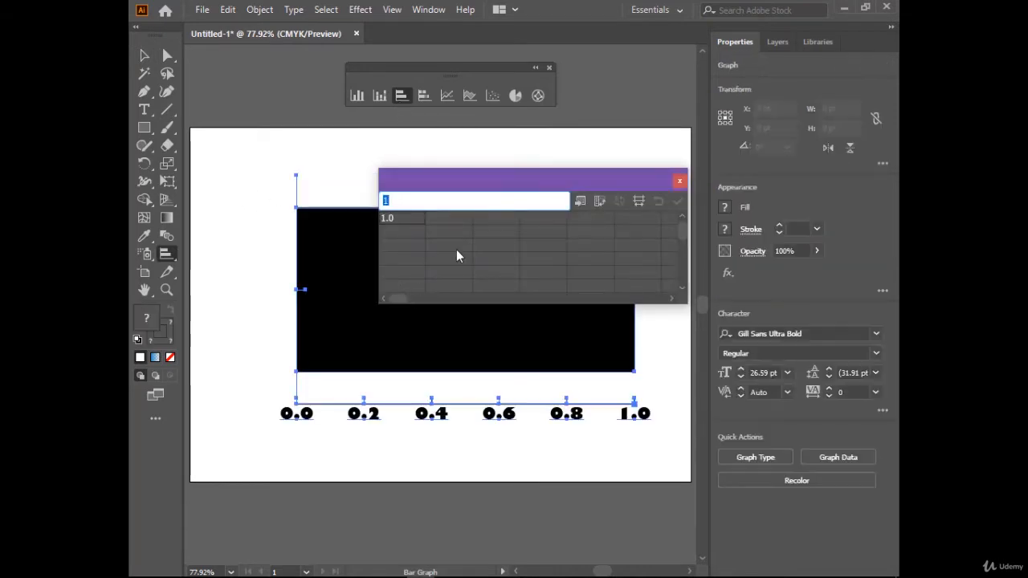
left_click(445, 221)
type("2")
left_click(497, 232)
left_click(497, 220)
type("5")
left_click(545, 217)
type("6")
left_click(585, 219)
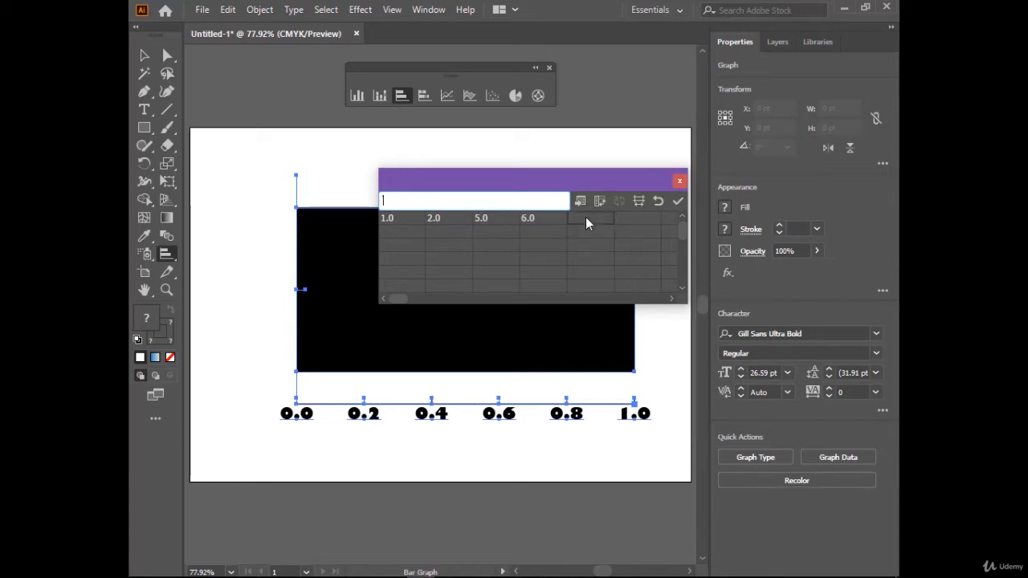
type("4")
Step: Apply the entered data to the bar graph, then close the data window and deselect the graph
left_click(678, 201)
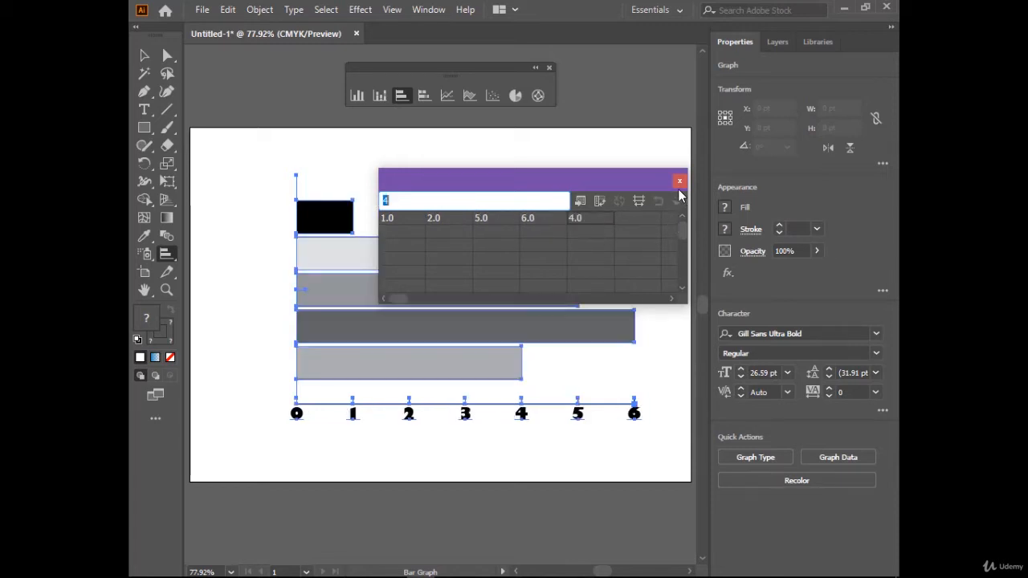
left_click(680, 183)
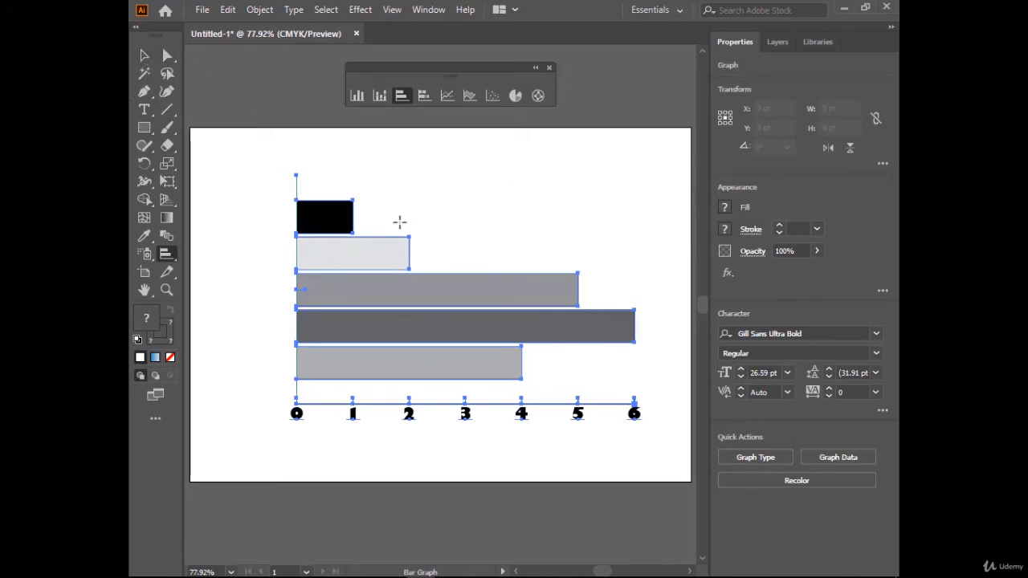
key("v")
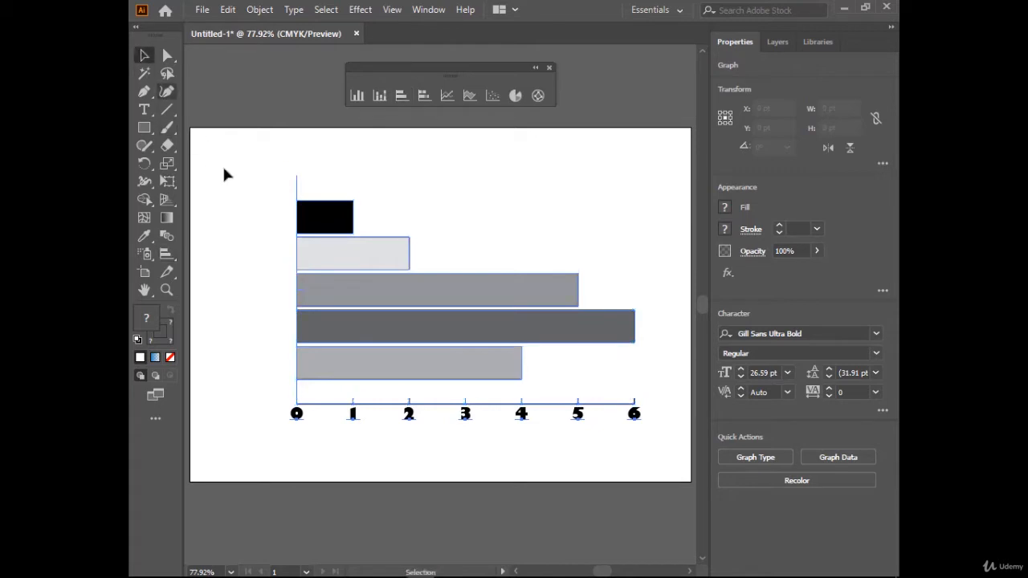
left_click(246, 205)
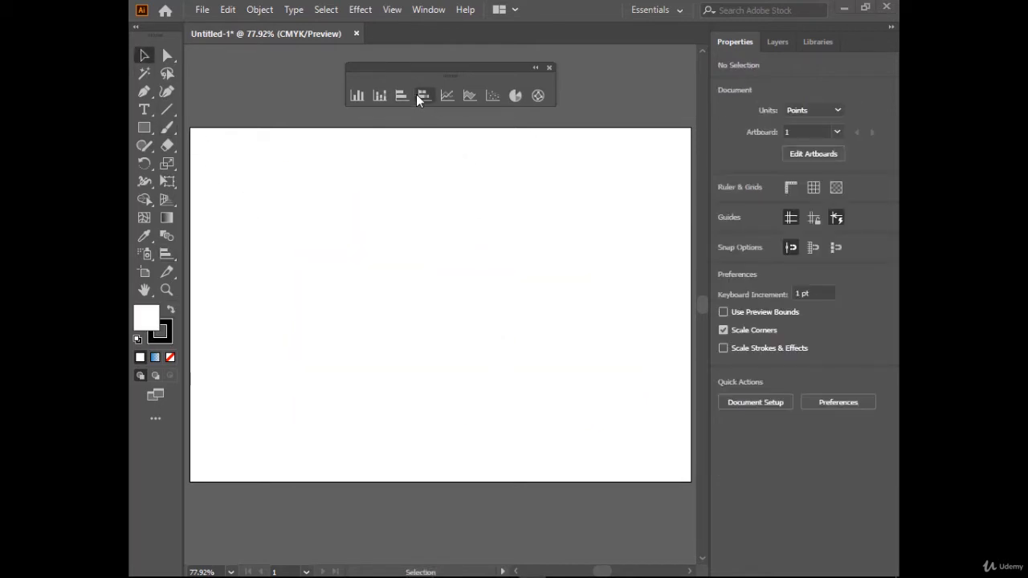
Step: Draw a stacked bar graph across most of the artboard and enter "2015" in quotation marks as its first row label
left_click(416, 94)
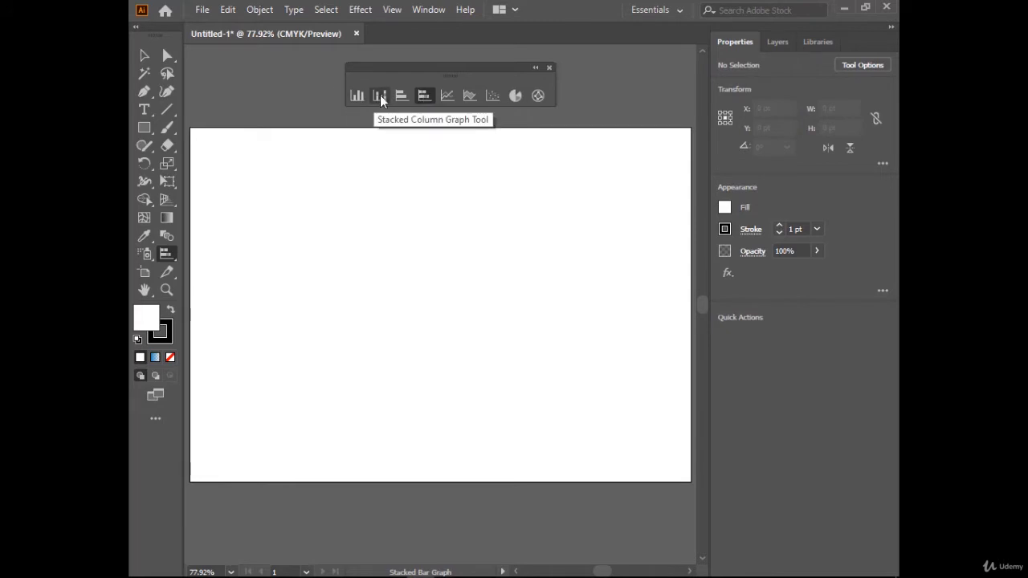
left_click_drag(264, 147, 626, 388)
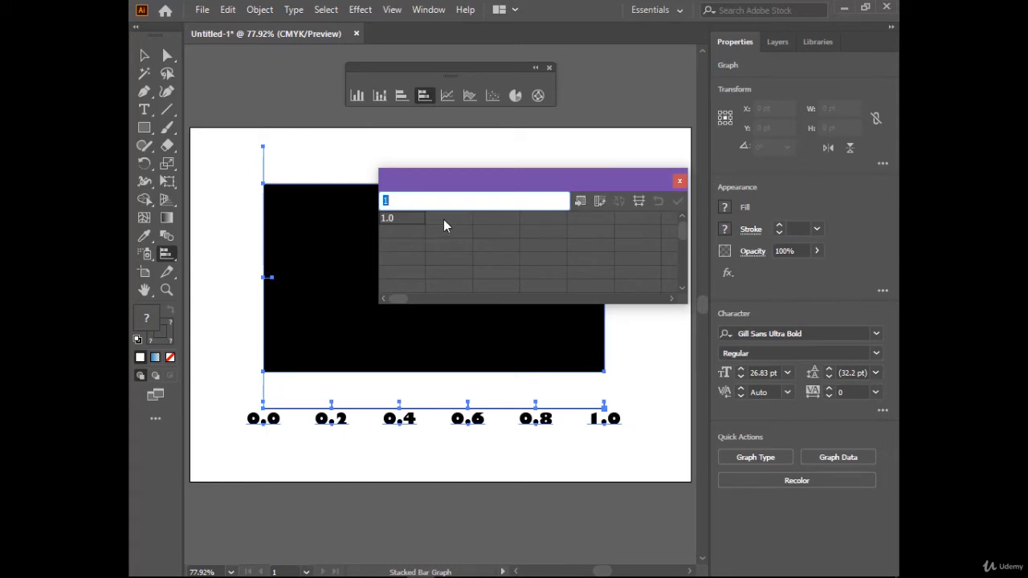
type("2015\"")
left_click(384, 201)
type("\"")
left_click(417, 222)
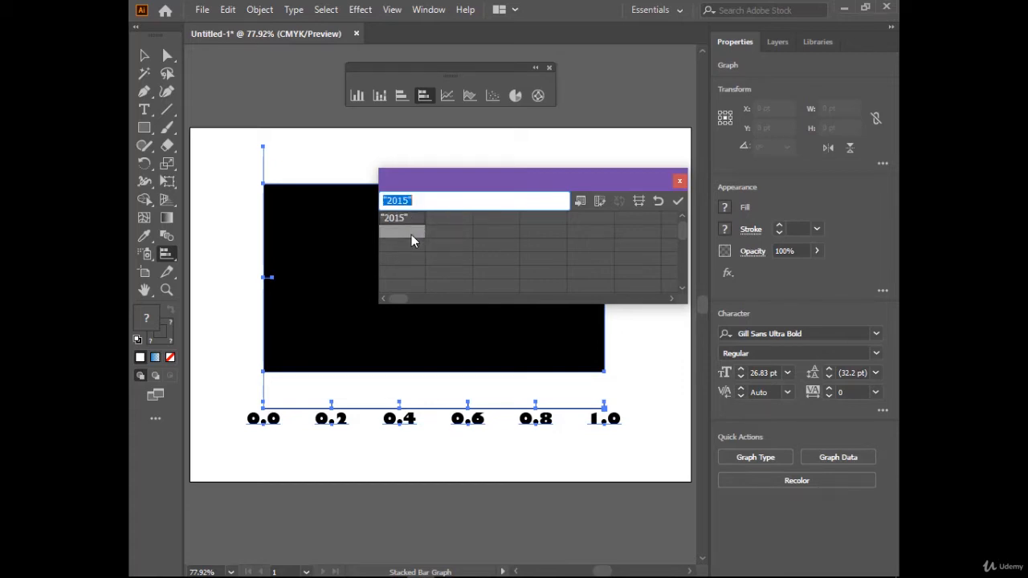
Step: Copy the "2015" label into the three cells below it in the first column of the graph data
left_click_drag(412, 235, 411, 255)
left_click(423, 219)
key("ctrl+c")
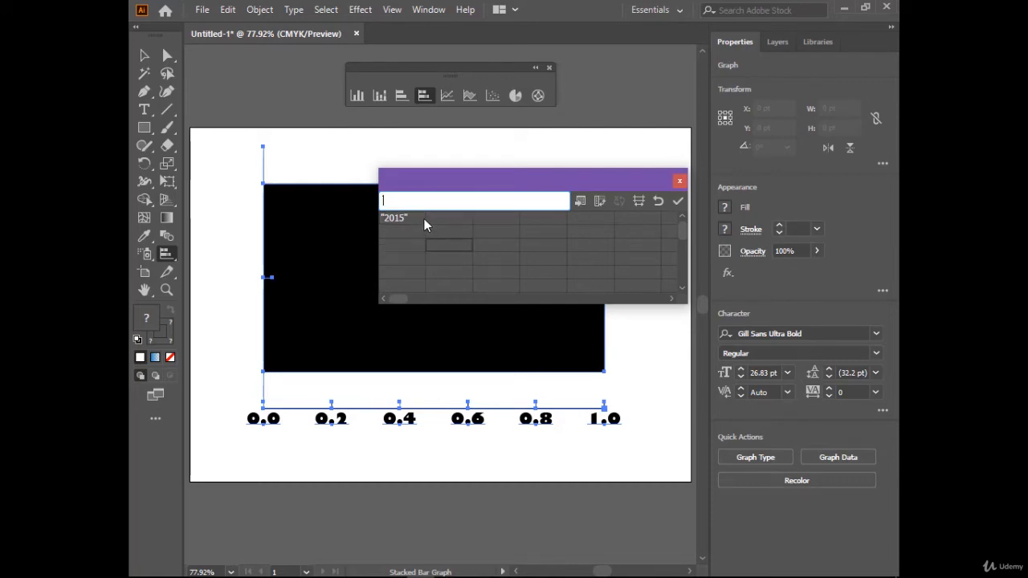
left_click_drag(423, 228, 423, 279)
left_click(451, 261)
left_click(408, 224)
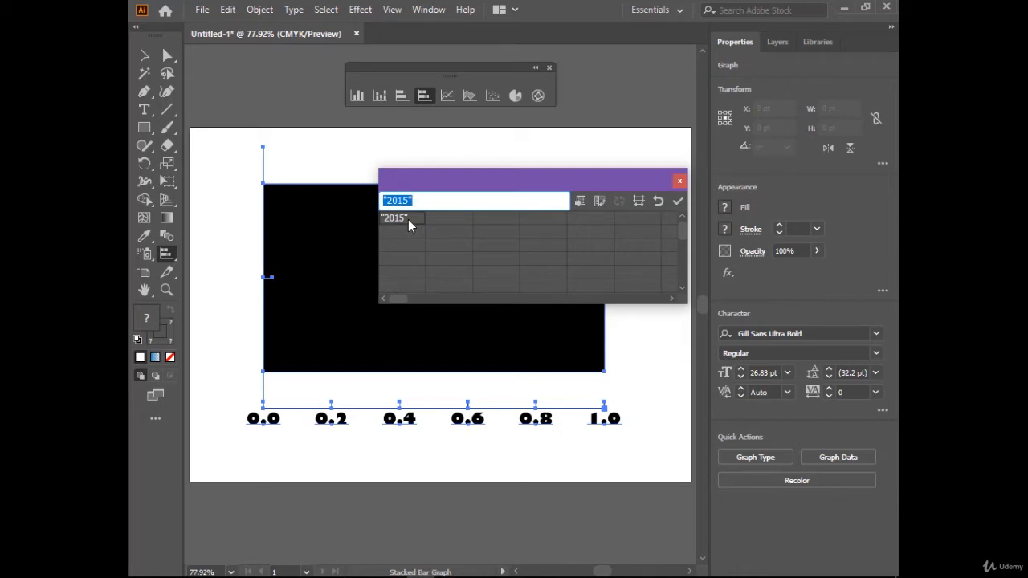
left_click(407, 233)
key("ctrl+v")
left_click(407, 243)
key("ctrl+v")
left_click(407, 257)
key("ctrl+v")
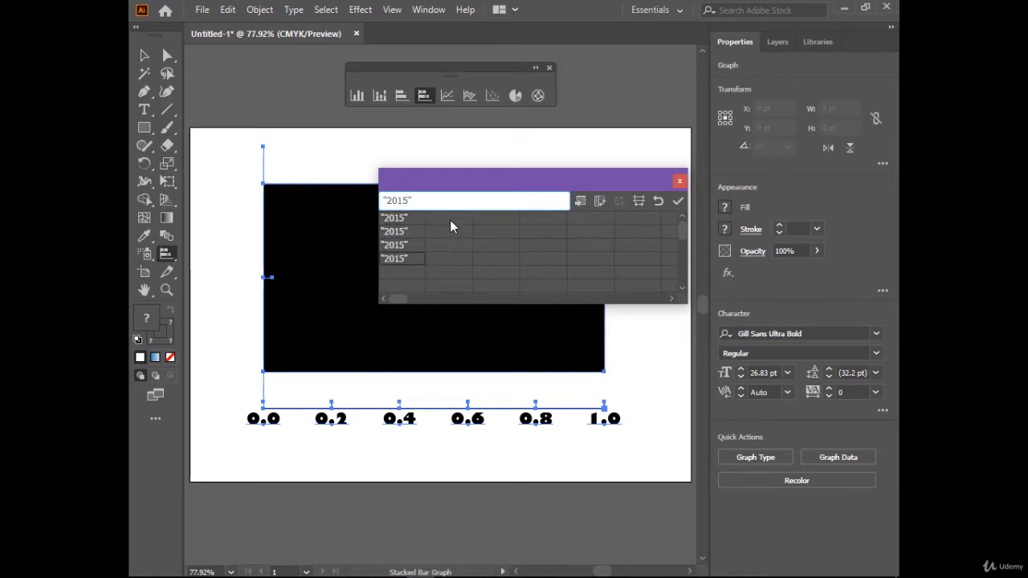
Step: Enter 40, 50, 10 and 70 down the second data column beside the four "2015" labels
left_click(450, 219)
type("40")
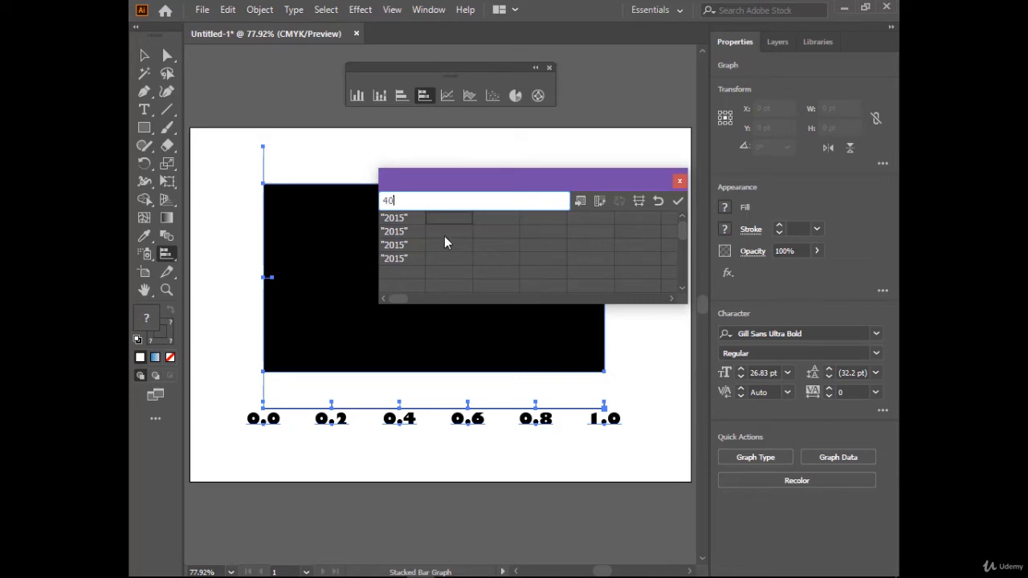
left_click(448, 232)
type("50")
left_click(449, 236)
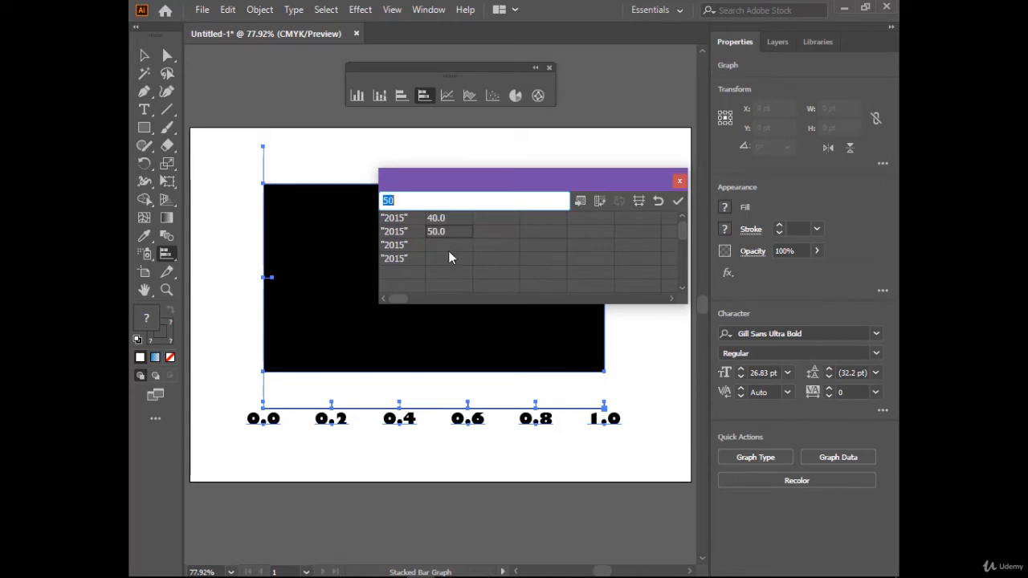
left_click(448, 249)
type("10")
left_click(462, 255)
type("70")
Step: Enter 60, 70, 80 and 90 down the third data column, then apply the data and close the data window
left_click(484, 229)
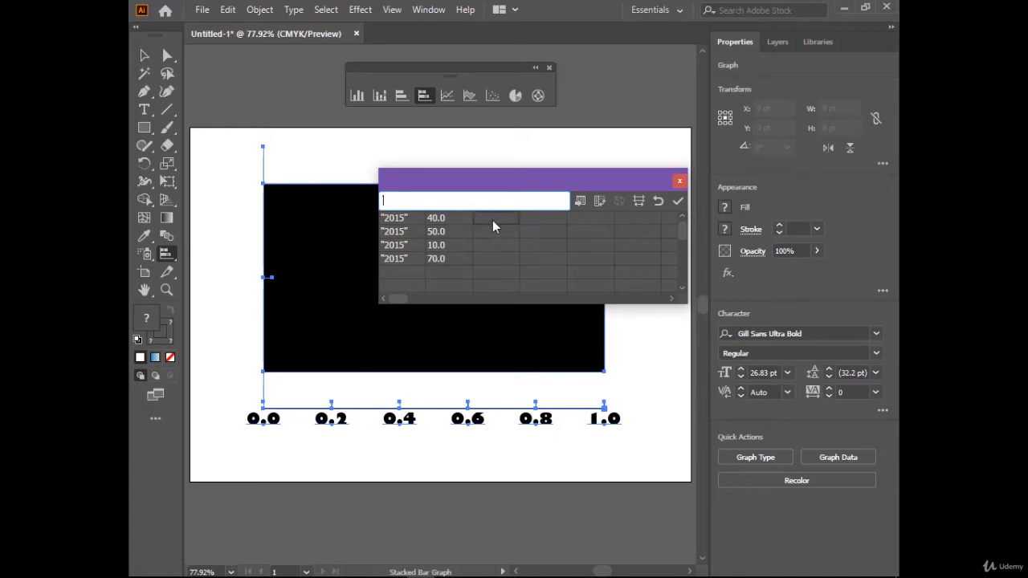
type("60")
left_click(494, 229)
type("70")
left_click(494, 243)
type("80")
left_click(489, 255)
type("90")
left_click(674, 202)
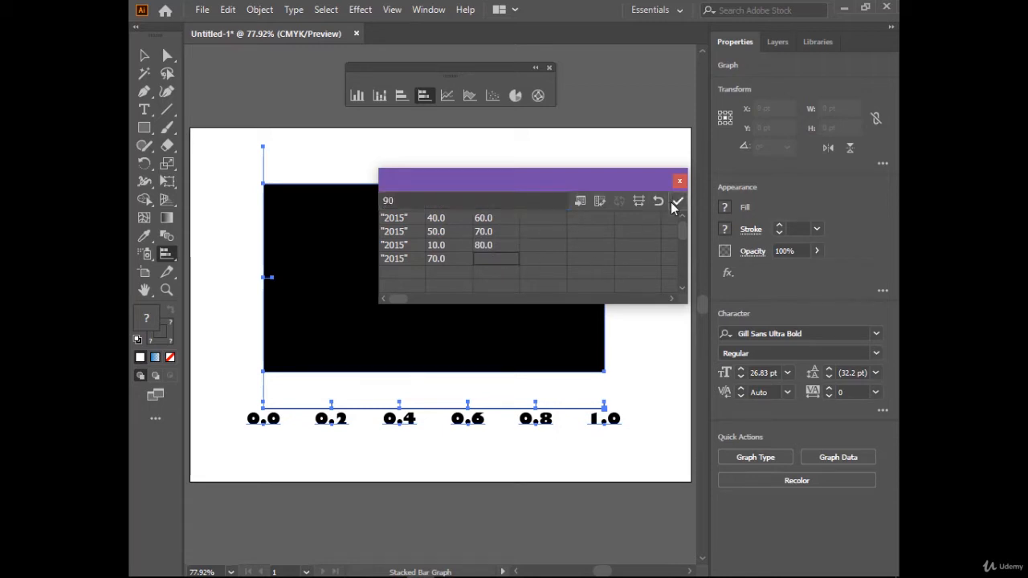
left_click(680, 181)
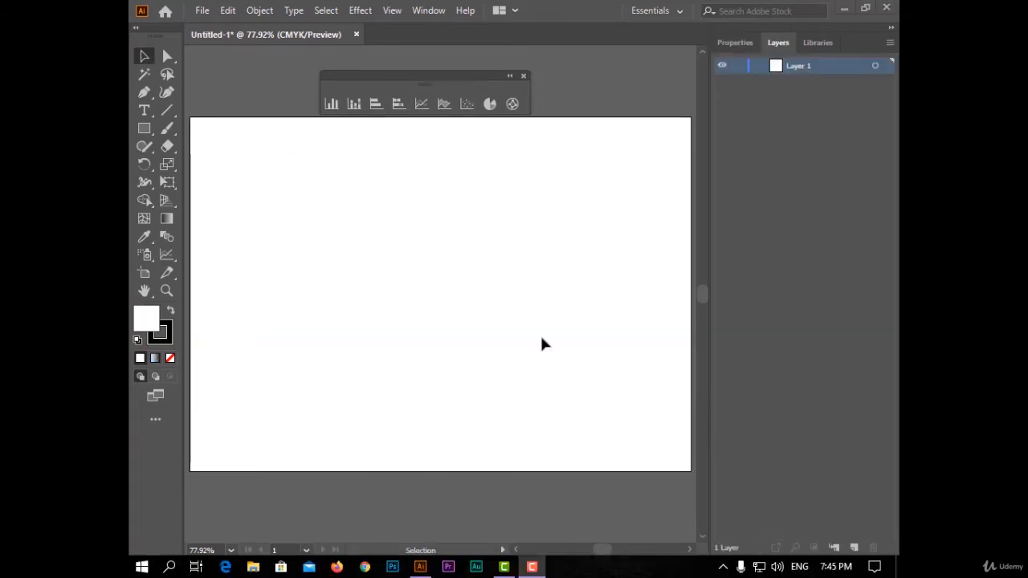
Step: Draw a line graph across the artboard and enter "may", "june" and "july" in quotation marks as its row labels
left_click(428, 108)
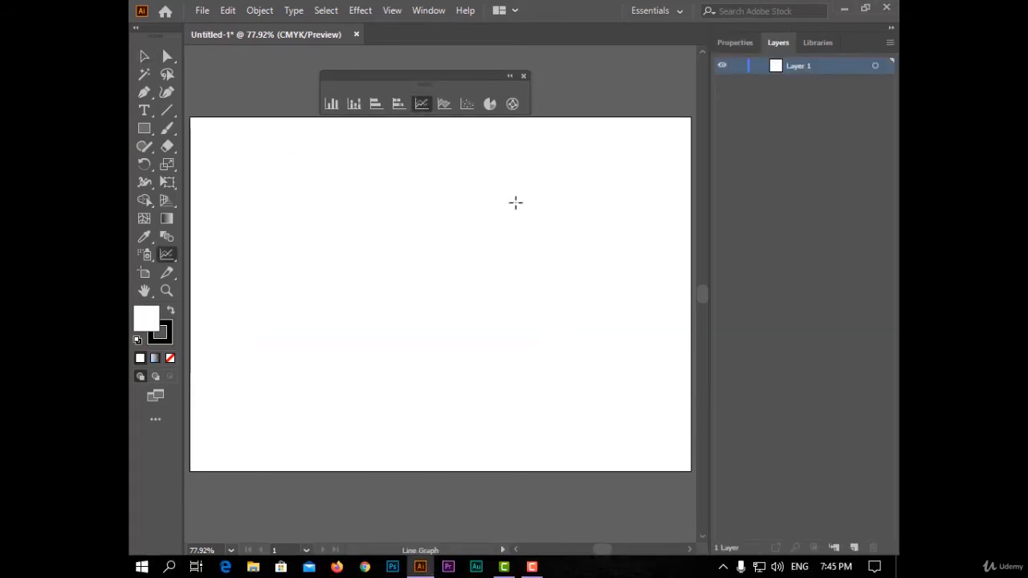
left_click_drag(257, 155, 625, 399)
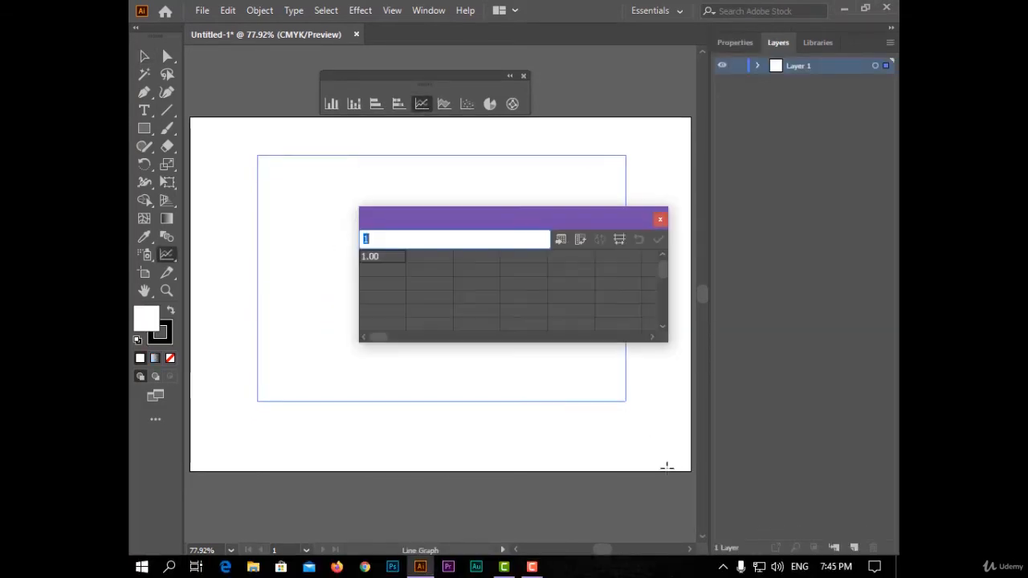
left_click_drag(466, 224, 451, 207)
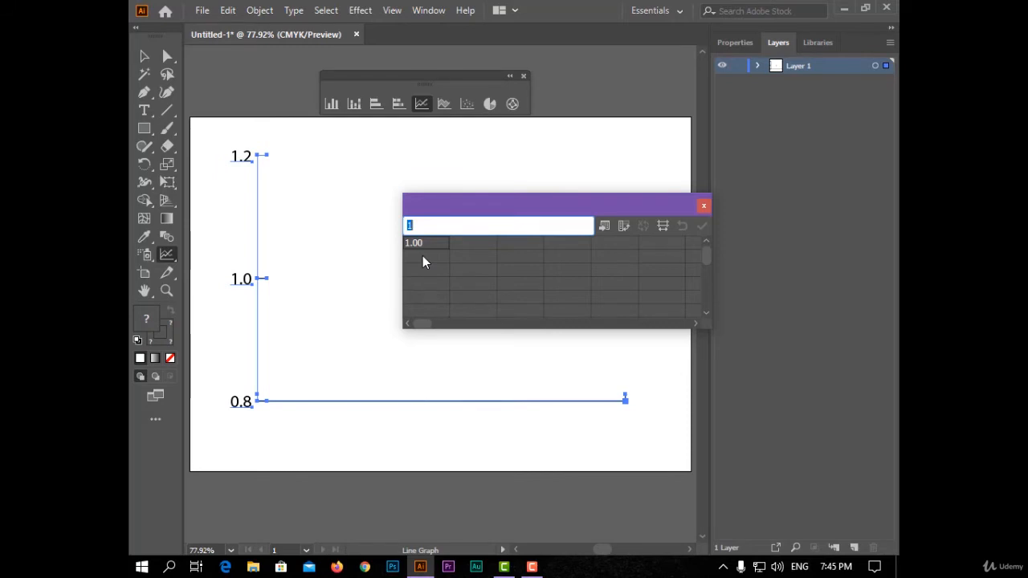
type("1")
key("Return")
Step: Enter 20, 50 and 30 as the first series values for may, june and july and apply them to the line graph
left_click(463, 243)
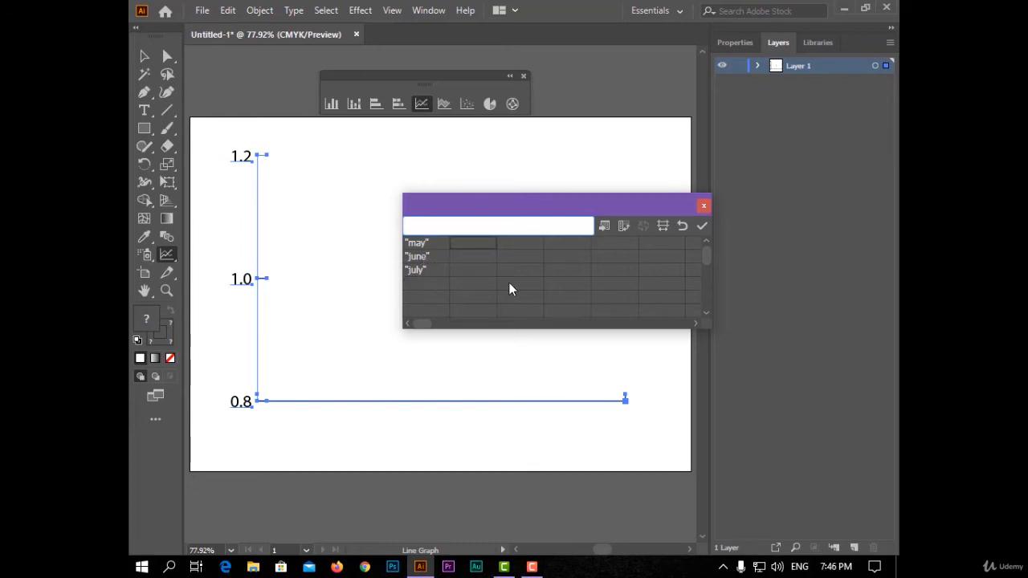
type("20")
key("KP_Enter")
left_click(487, 256)
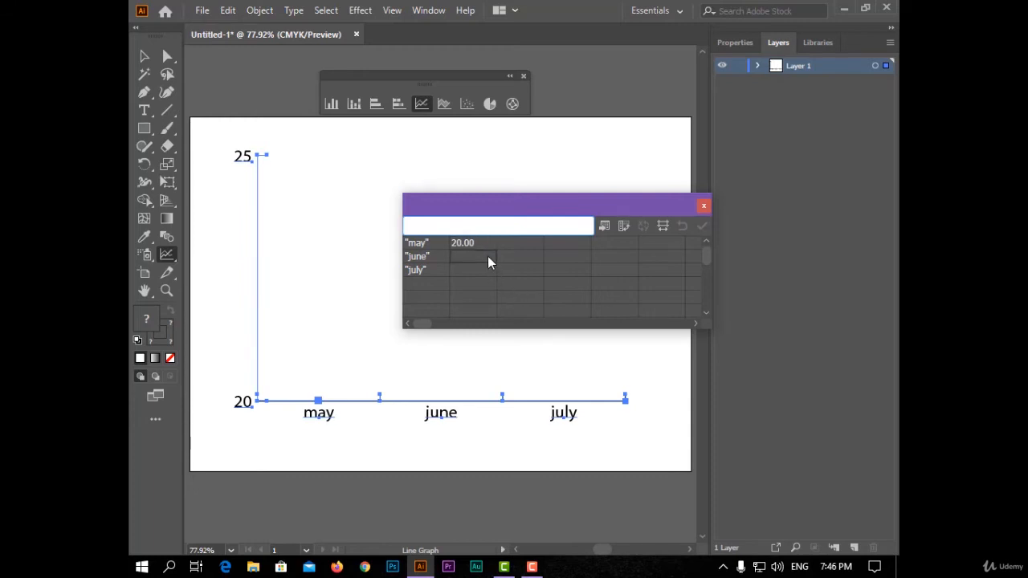
type("50")
left_click(485, 269)
type("30")
key("KP_Enter")
Step: Add a second series of 70, 35 and 60 to the line graph, apply it, close the data window and deselect
left_click(530, 250)
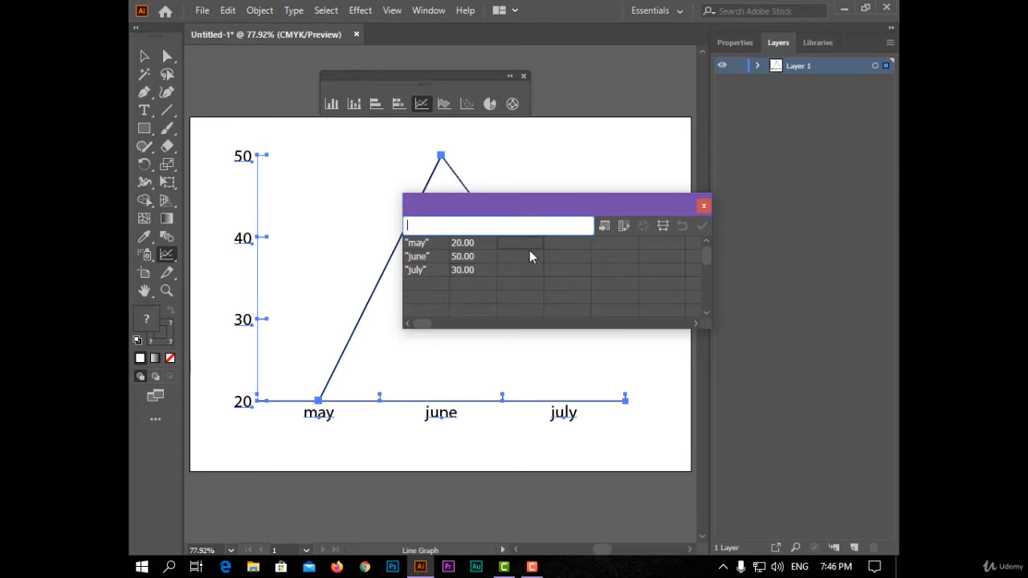
type("70")
left_click(526, 256)
type("35")
left_click(531, 273)
type("60")
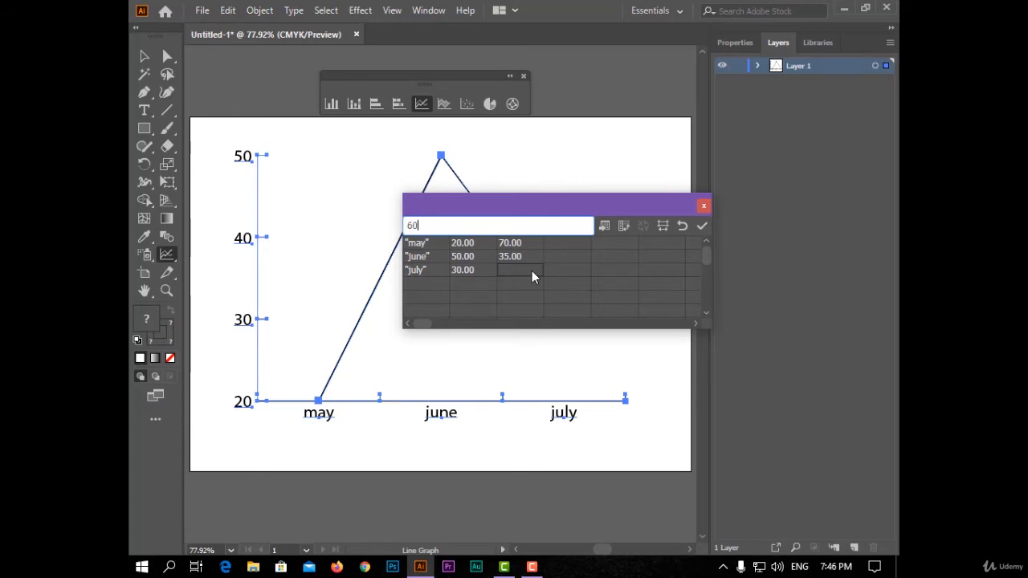
left_click(701, 229)
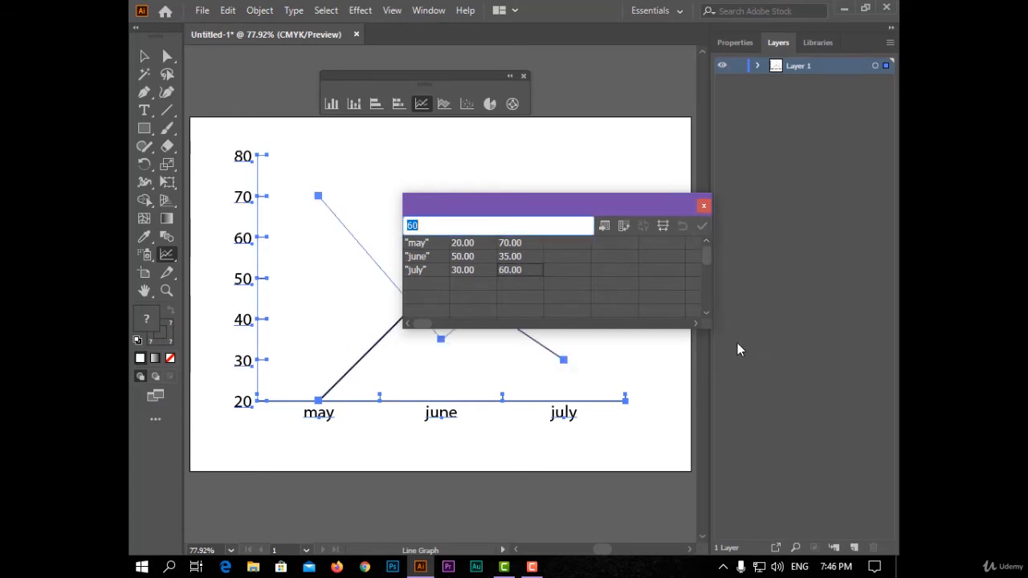
left_click(704, 206)
left_click(144, 56)
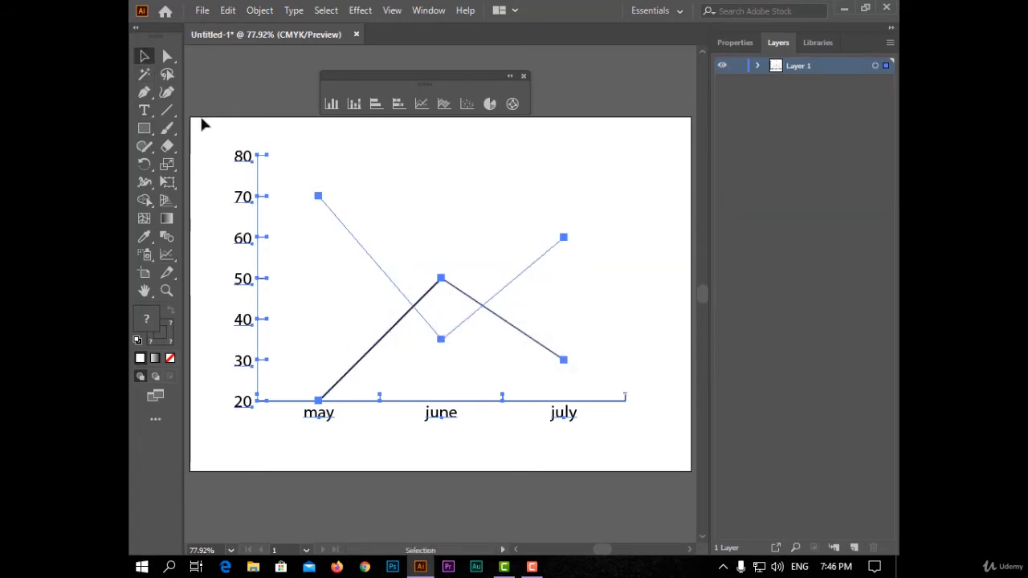
left_click(371, 478)
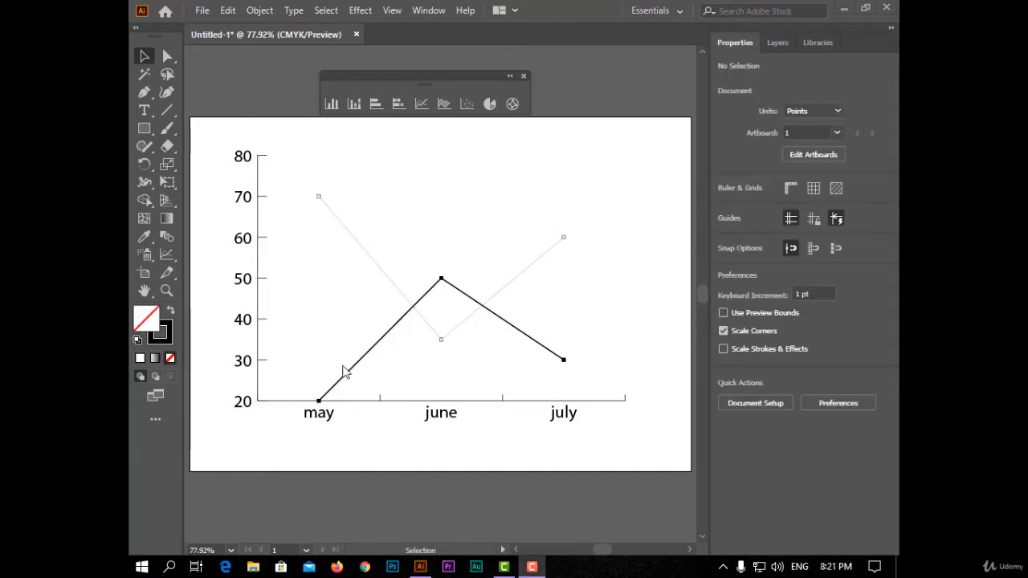
Step: Recolour the stroke of the black line that peaks at june to magenta pink, then deselect it
left_click(167, 56)
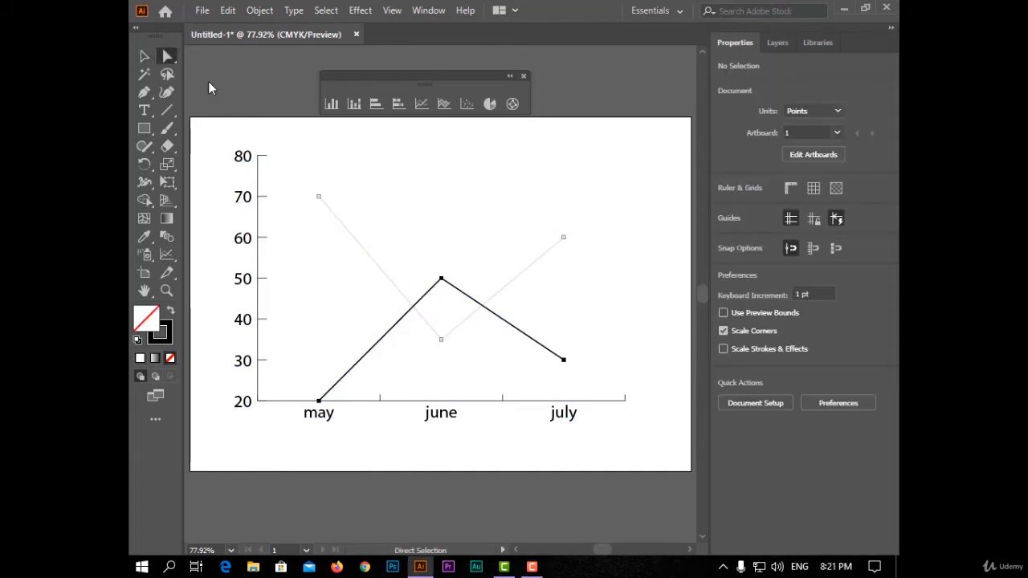
left_click_drag(406, 250, 481, 297)
left_click(725, 230)
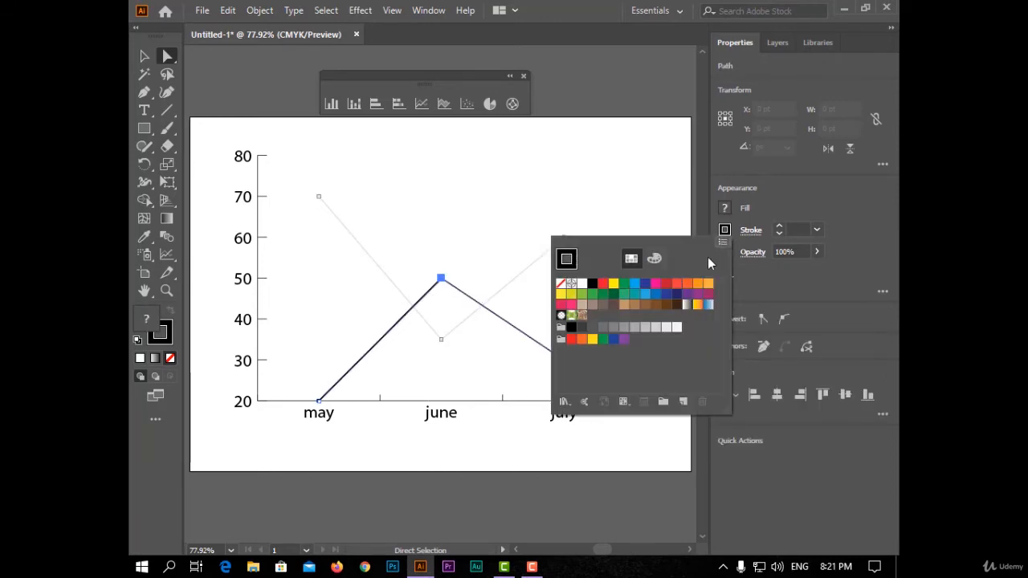
left_click(654, 284)
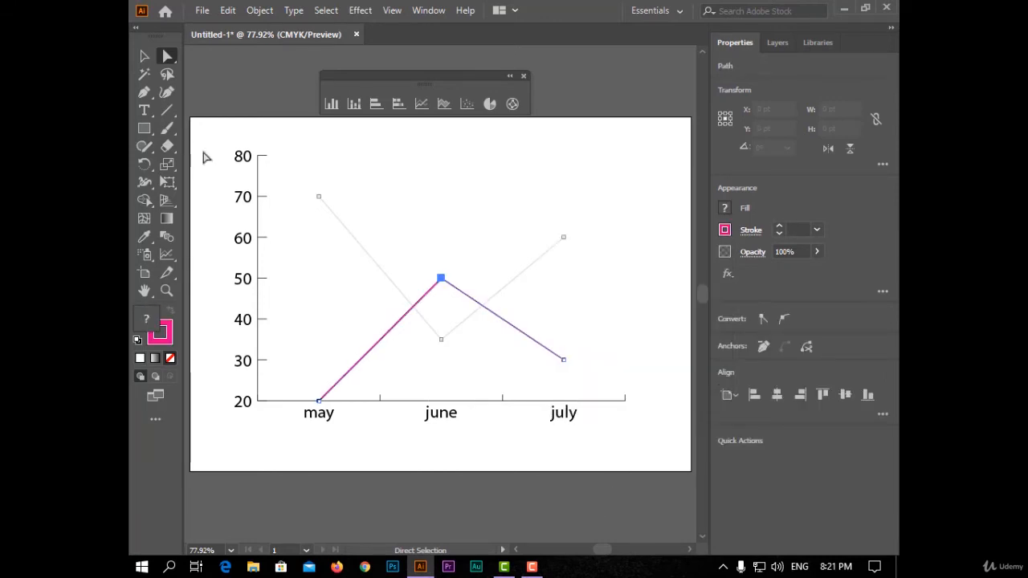
key("v")
left_click(462, 185)
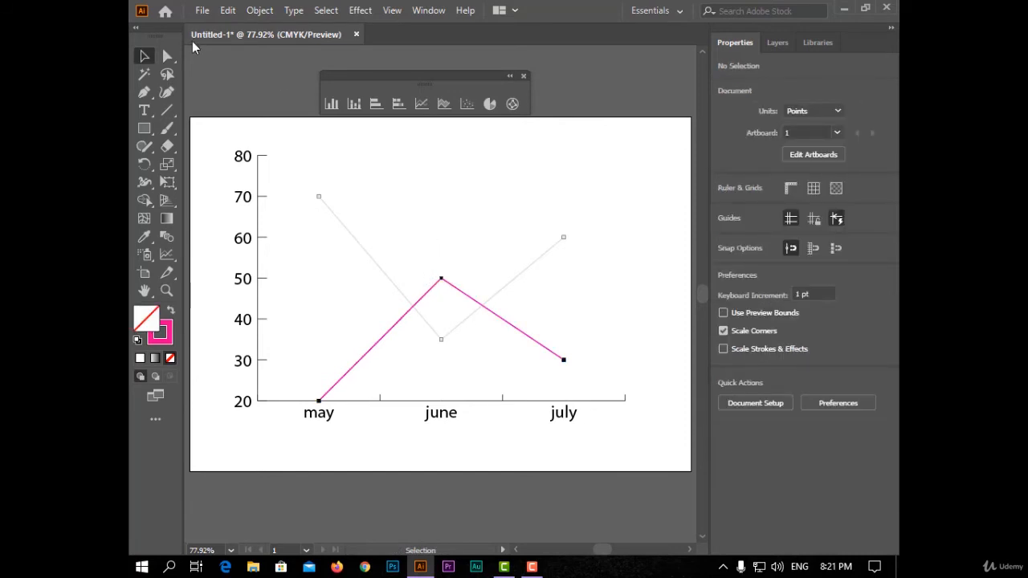
Step: Thicken the pink line and its june marker to a 9 pt stroke, then deselect them
key("a")
left_click_drag(429, 278, 463, 292)
left_click(778, 226)
left_click(778, 226)
left_click(778, 226)
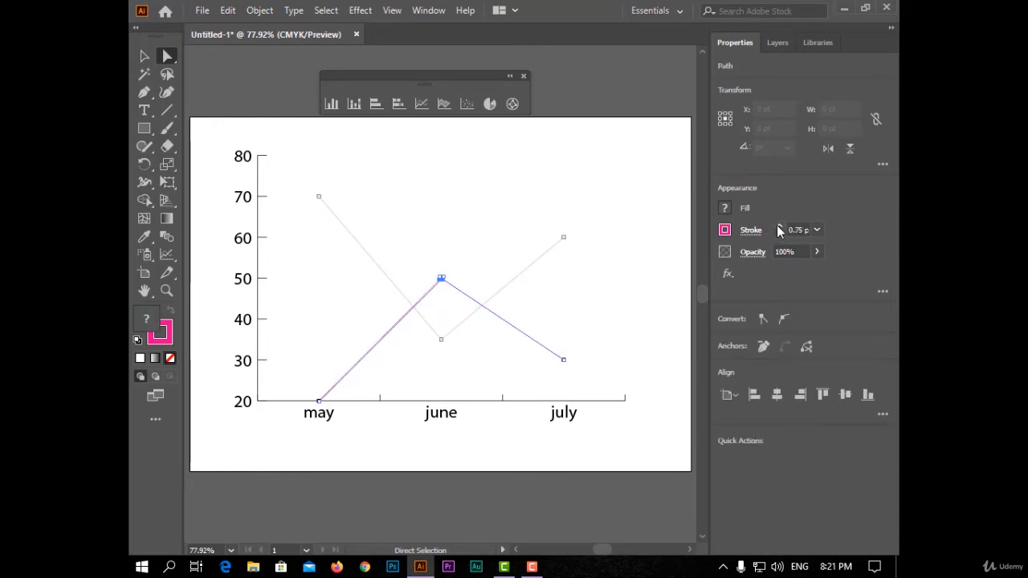
left_click(778, 226)
left_click(778, 226)
left_click(778, 227)
left_click(778, 227)
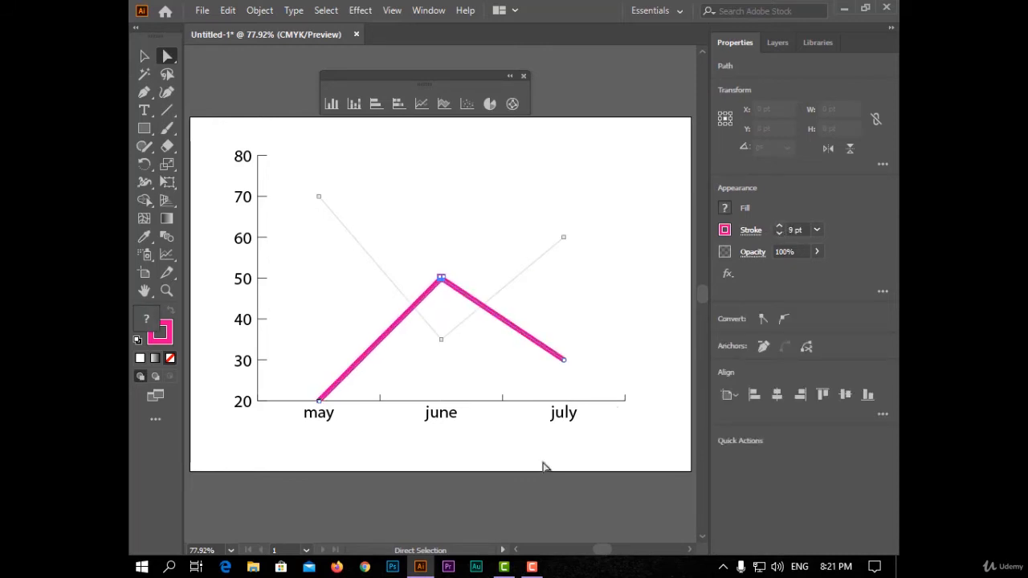
left_click(542, 467)
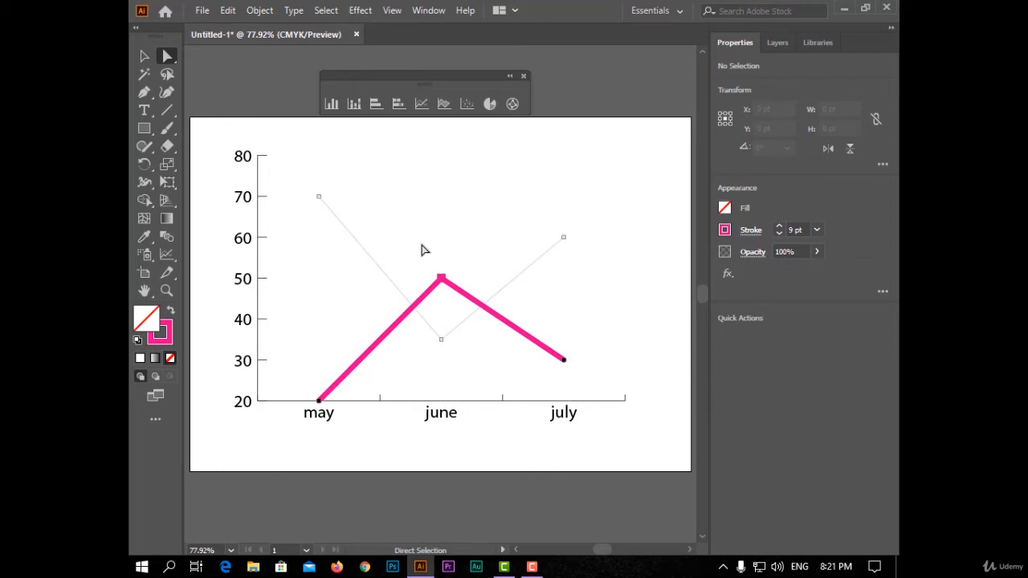
Step: Change the font of the may, june and july axis labels to Viner Hand ITC, then deselect them
left_click_drag(592, 417, 309, 418)
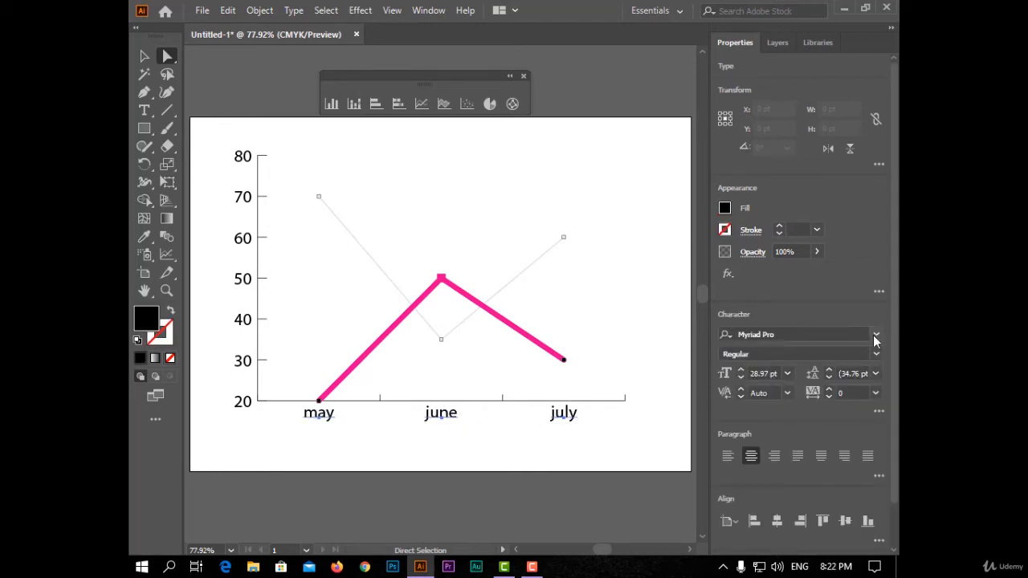
left_click(876, 336)
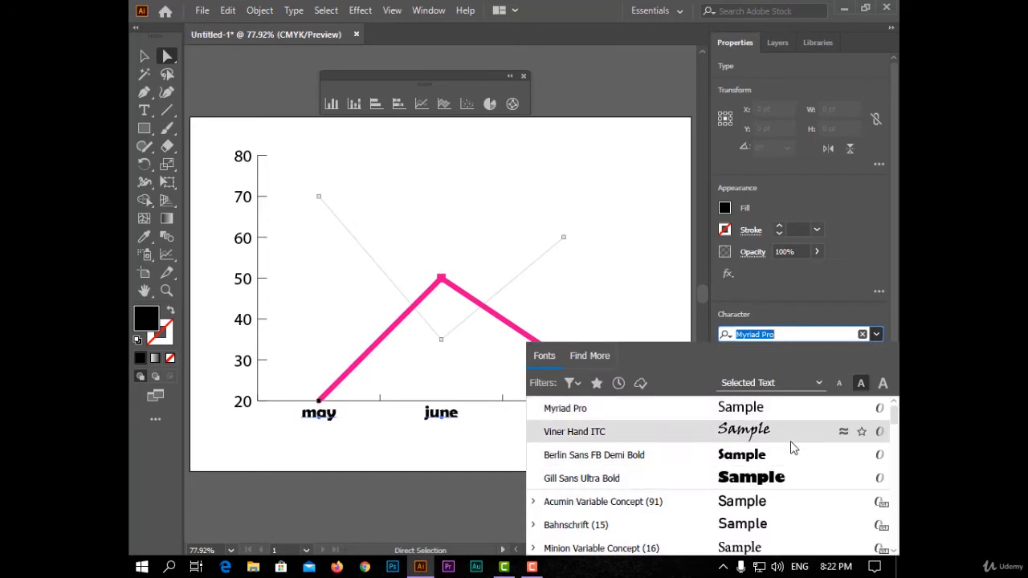
left_click(790, 429)
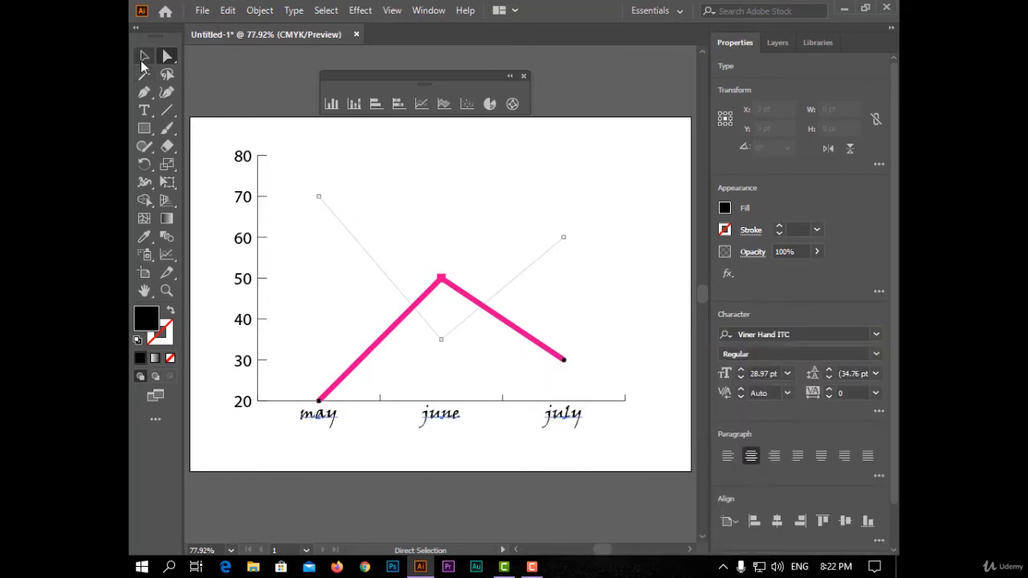
left_click(143, 57)
left_click(648, 176)
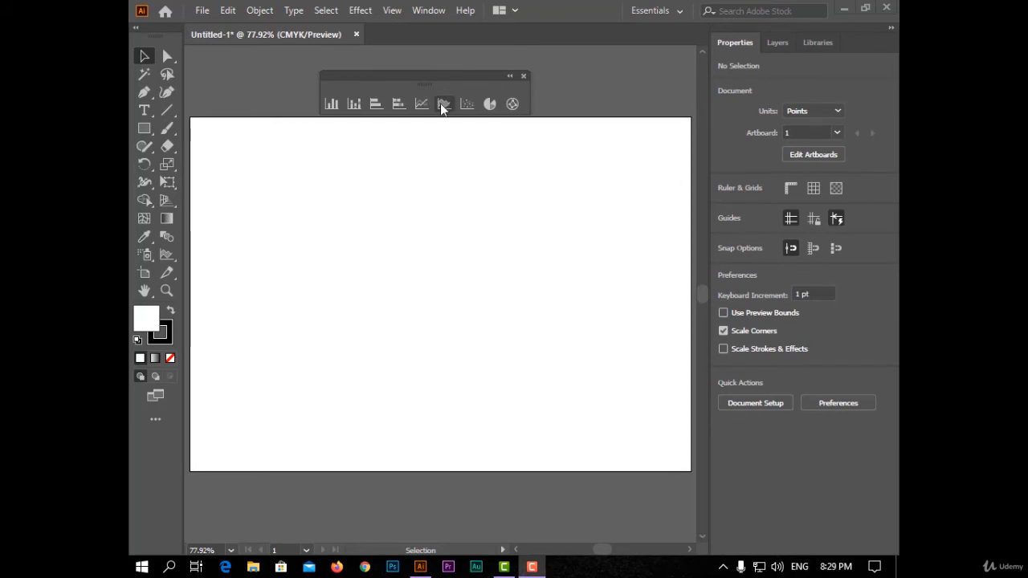
Step: Draw an area graph across the artboard and enter 8, 9, 5 and 2 below the first value in its first data column
left_click(443, 104)
left_click_drag(258, 166, 606, 366)
left_click(476, 236)
type("8")
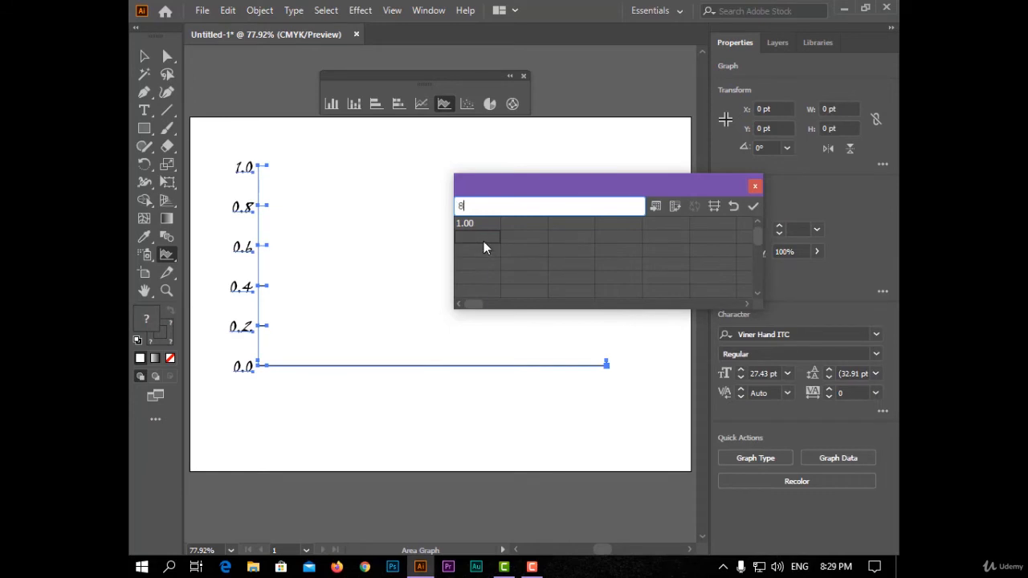
left_click(487, 253)
type("9")
left_click(485, 265)
type("5")
left_click(489, 272)
type("2")
Step: Enter 4, 7, 5, 23 and 3 down the area graph's second data column, then apply the data and close the data window
left_click(520, 226)
type("4")
left_click(521, 239)
type("7")
left_click(524, 251)
type("5")
left_click(523, 258)
type("2")
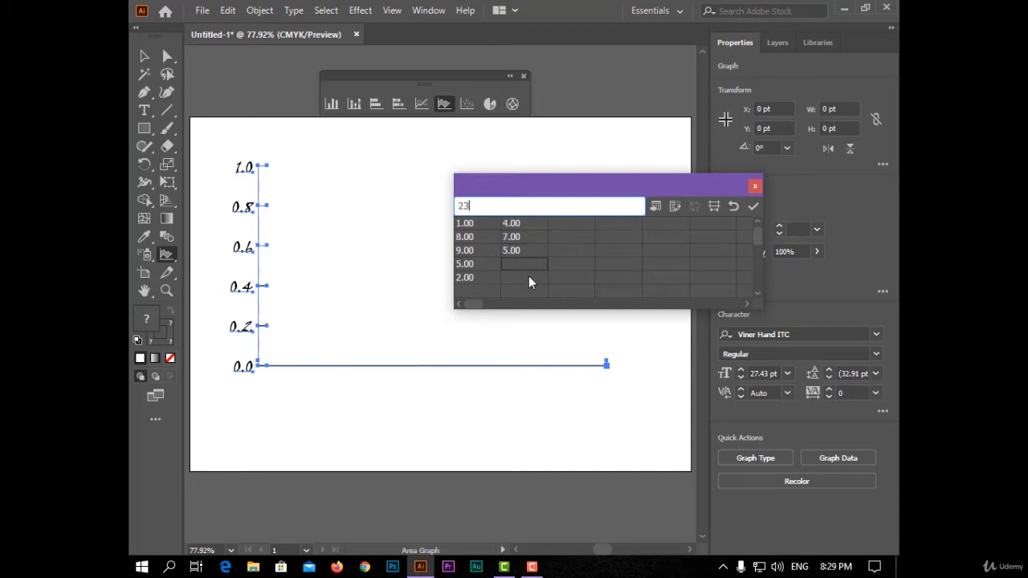
left_click(525, 269)
left_click(525, 277)
type("3")
left_click(753, 207)
left_click(755, 187)
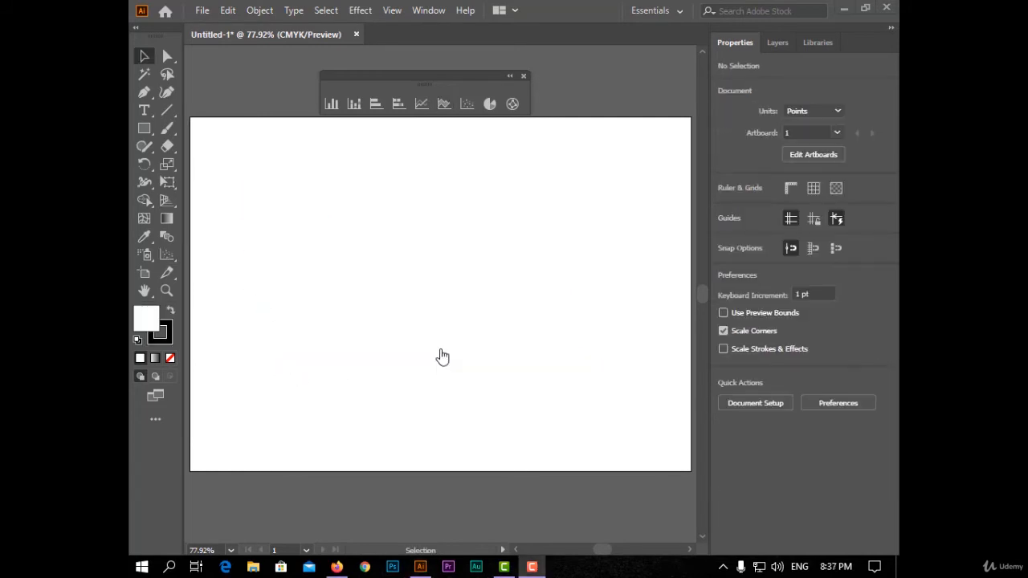
Step: Draw a scatter graph across the artboard and enter groupA and groupB as headings of the first and third data columns
left_click(468, 104)
left_click_drag(260, 152, 618, 390)
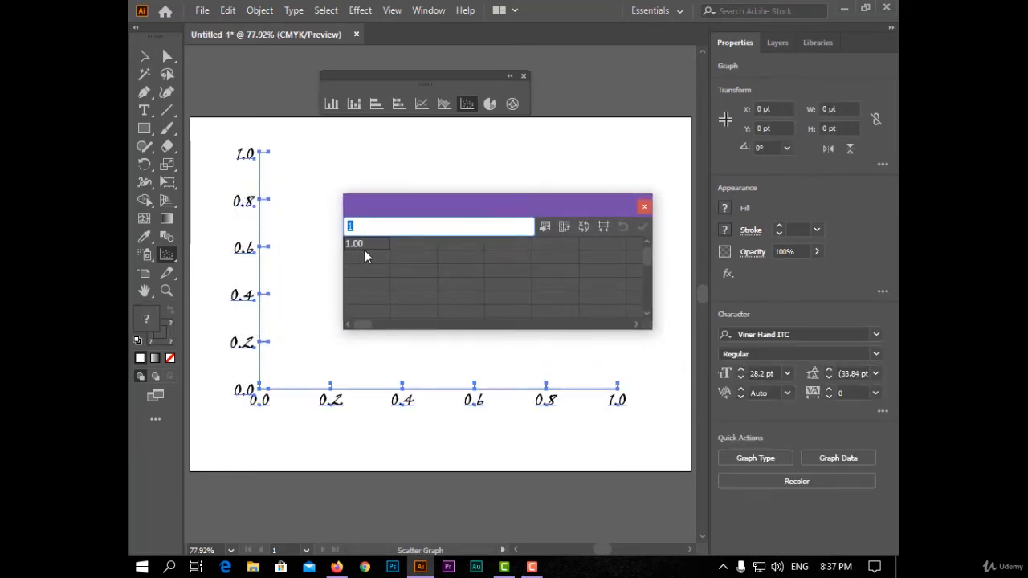
type("groupA")
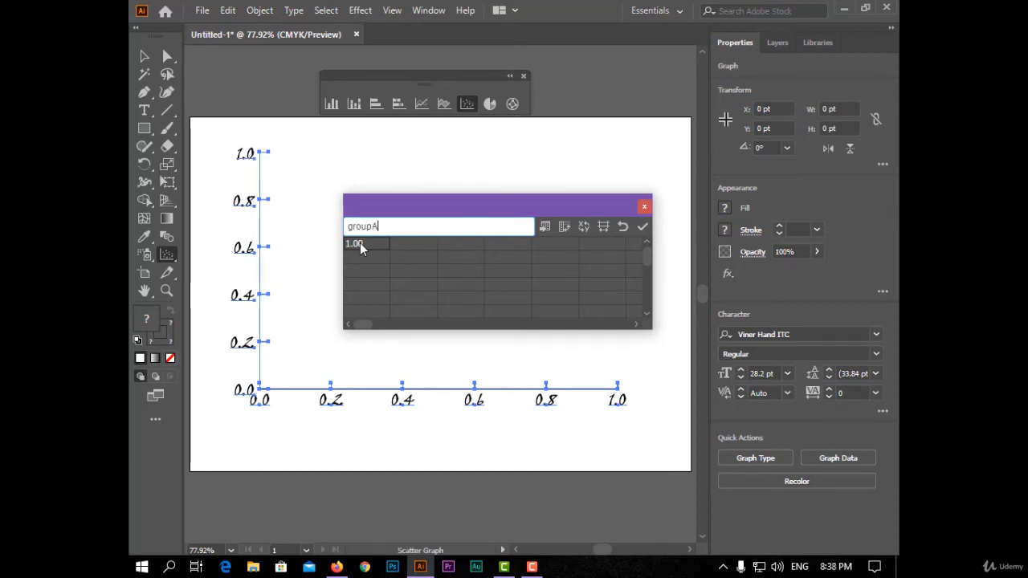
key("Return")
left_click(461, 243)
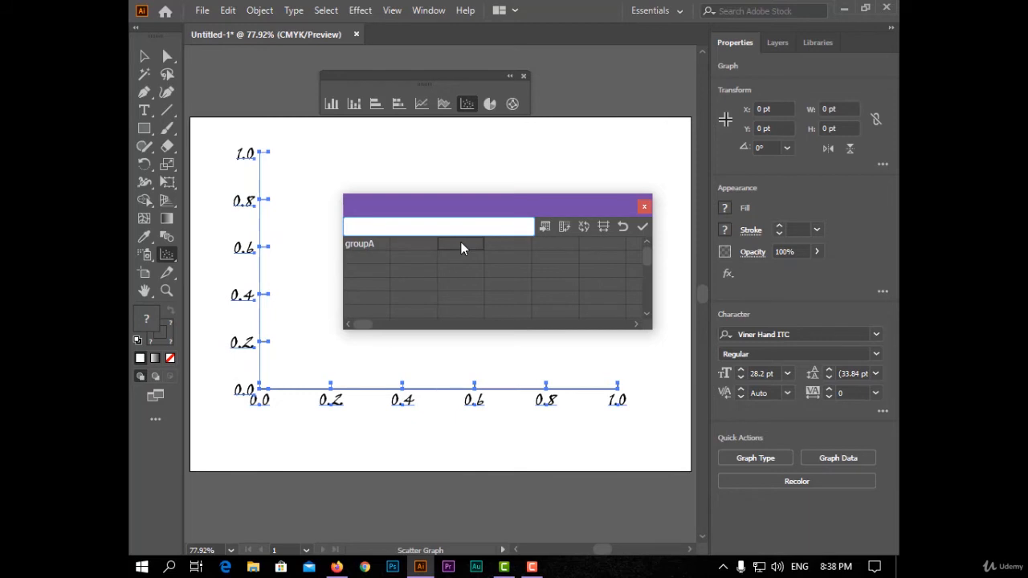
type("G")
key("BackSpace")
type("groupB")
key("Return")
Step: Add AGE and SCORE subheadings in the second data row under both groupA and groupB
left_click(371, 260)
type("AGE")
key("Return")
left_click(401, 256)
type("SCORE")
left_click(456, 258)
type("AGE")
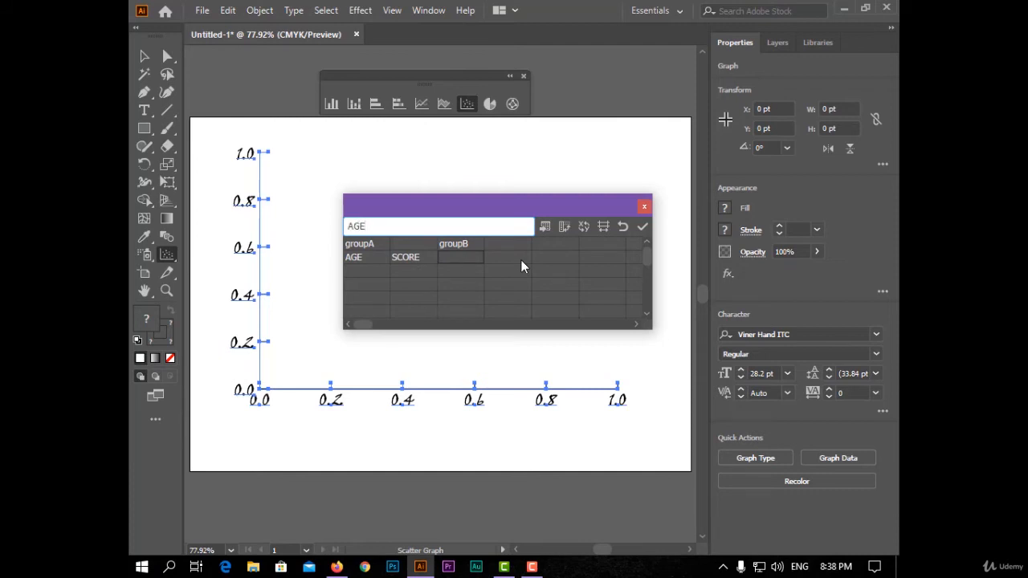
left_click(520, 259)
type("SCORE")
Step: Fill in groupA's data with ages 20, 50 and 80 and scores 80, 90 and 40
left_click(375, 273)
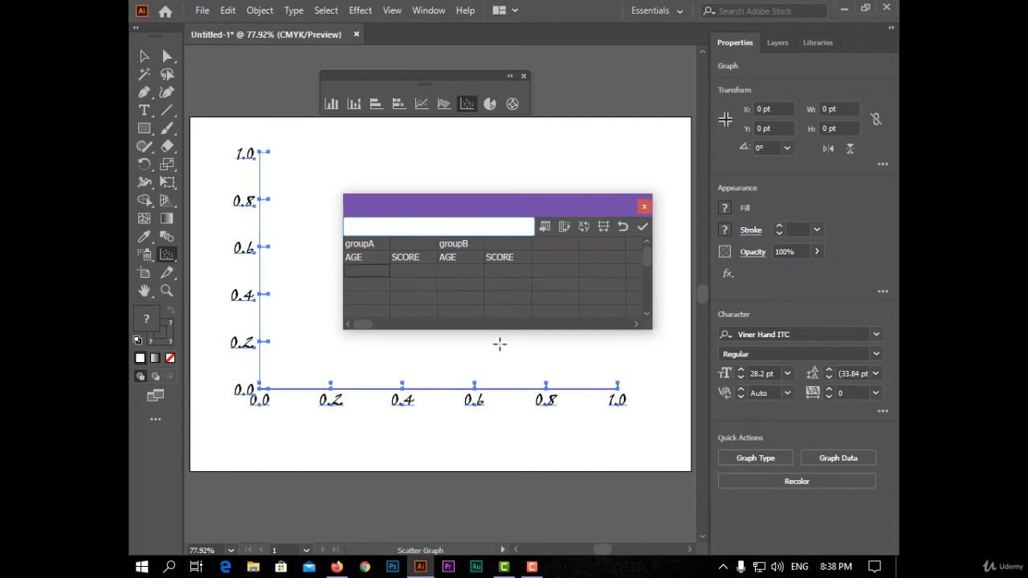
type("20")
left_click(412, 272)
type("80")
left_click(365, 298)
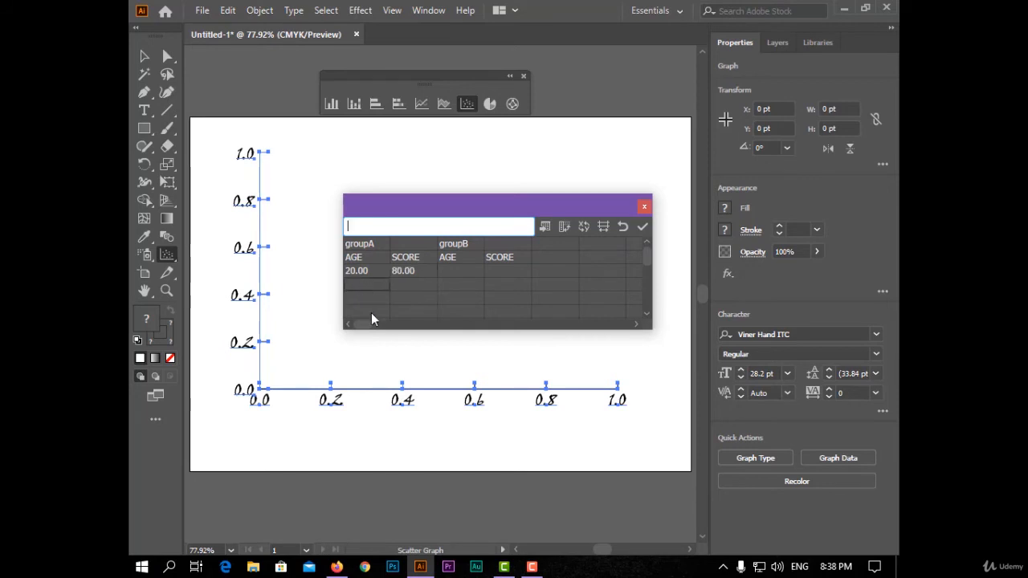
type("50")
left_click(408, 291)
type("90")
left_click(368, 298)
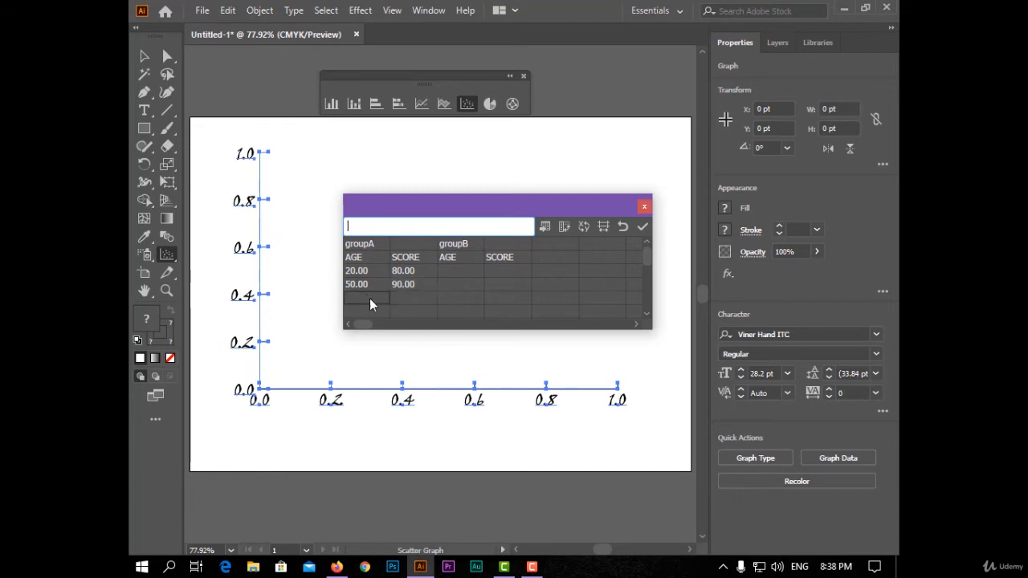
type("80")
left_click(406, 299)
type("40")
Step: Fill in groupB's data with ages 20, 50 and 80 and scores 60, 90 and 70, then apply the data
left_click(460, 273)
type("80")
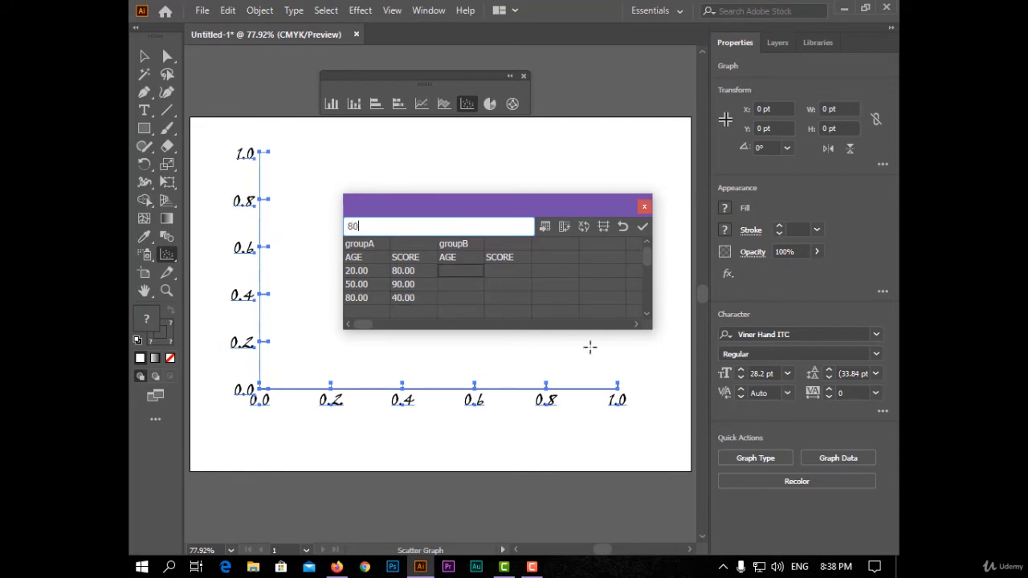
key("BackSpace")
key("BackSpace")
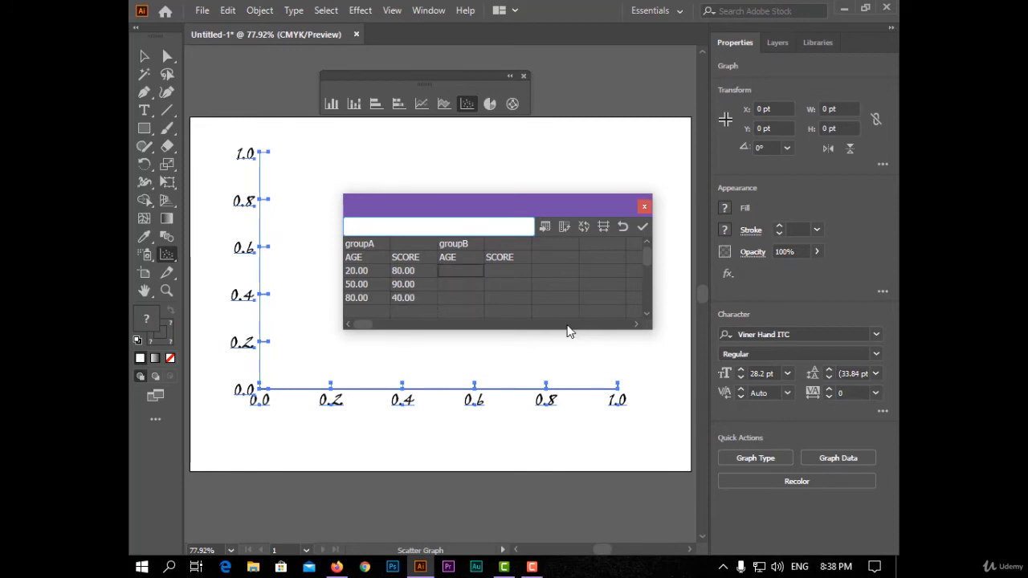
type("20")
key("Return")
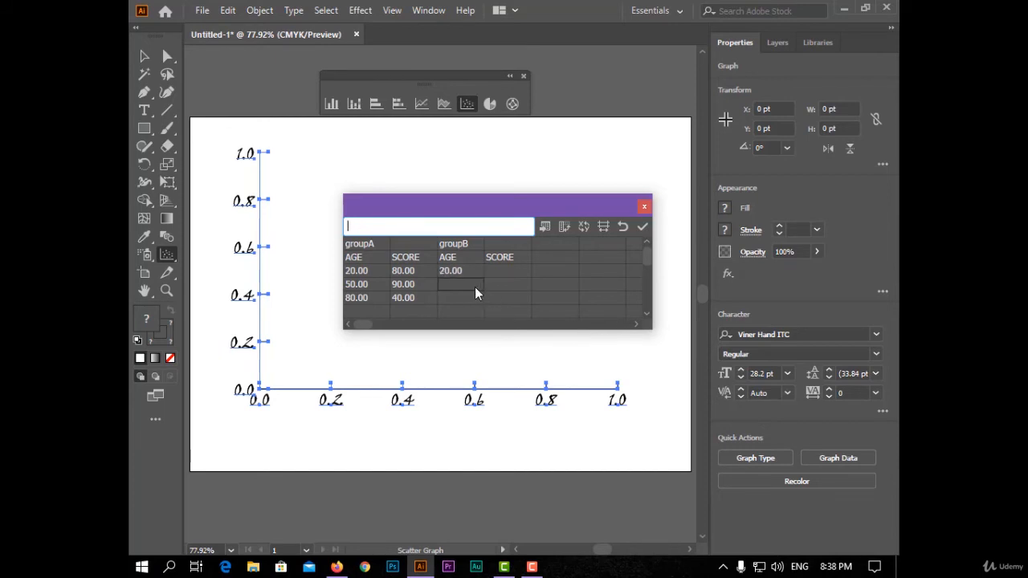
key("Return")
type("80")
left_click(506, 276)
type("60")
key("Return")
key("Return")
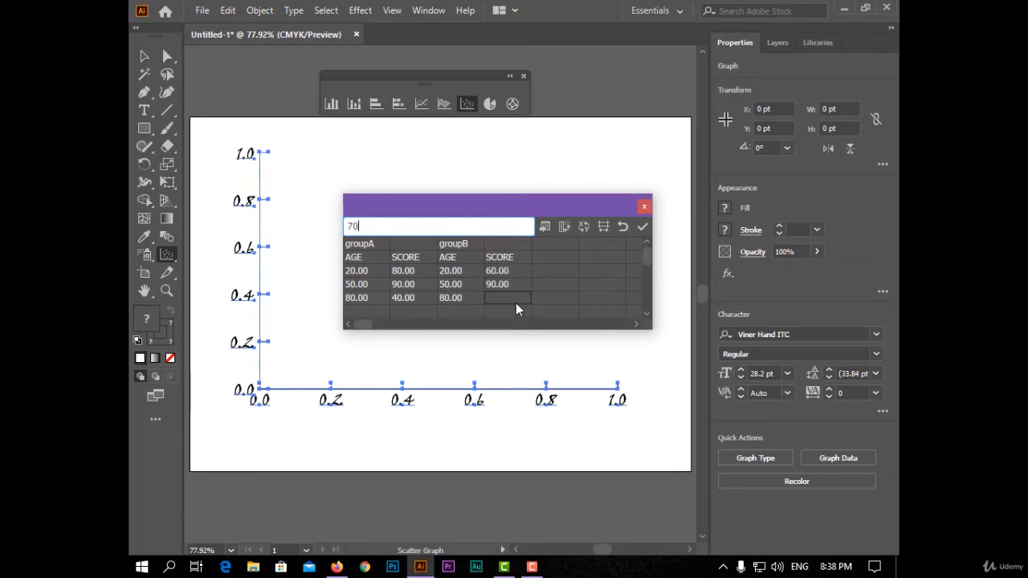
left_click(642, 229)
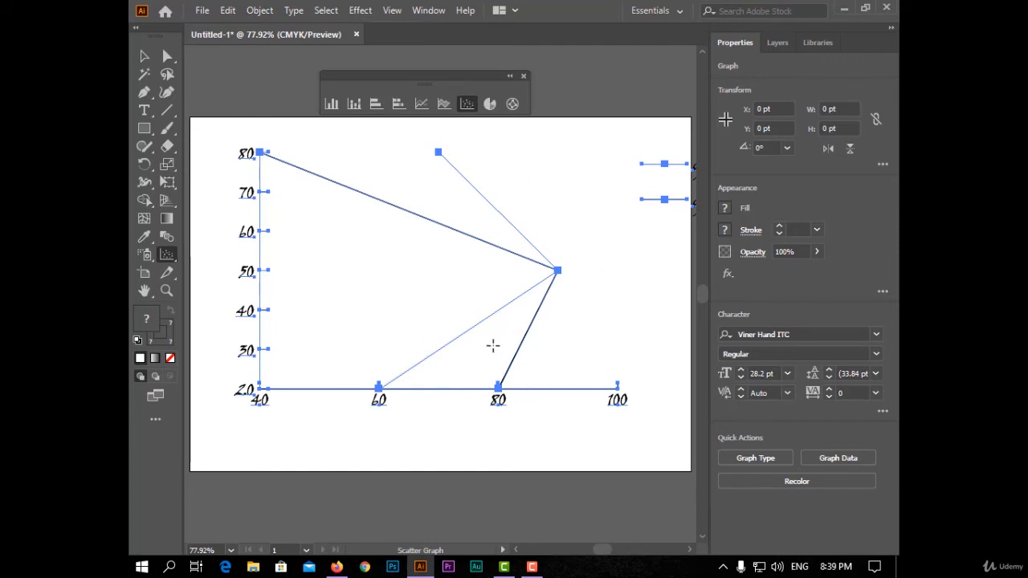
Step: Turn off Connect Data Points in the scatter graph's type options, then deselect the graph
right_click(405, 207)
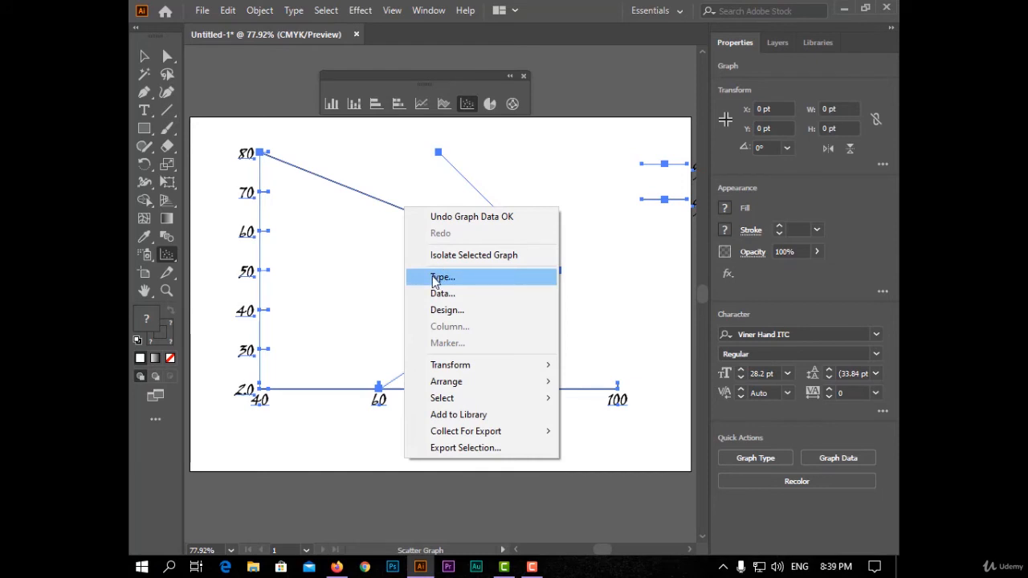
left_click(493, 279)
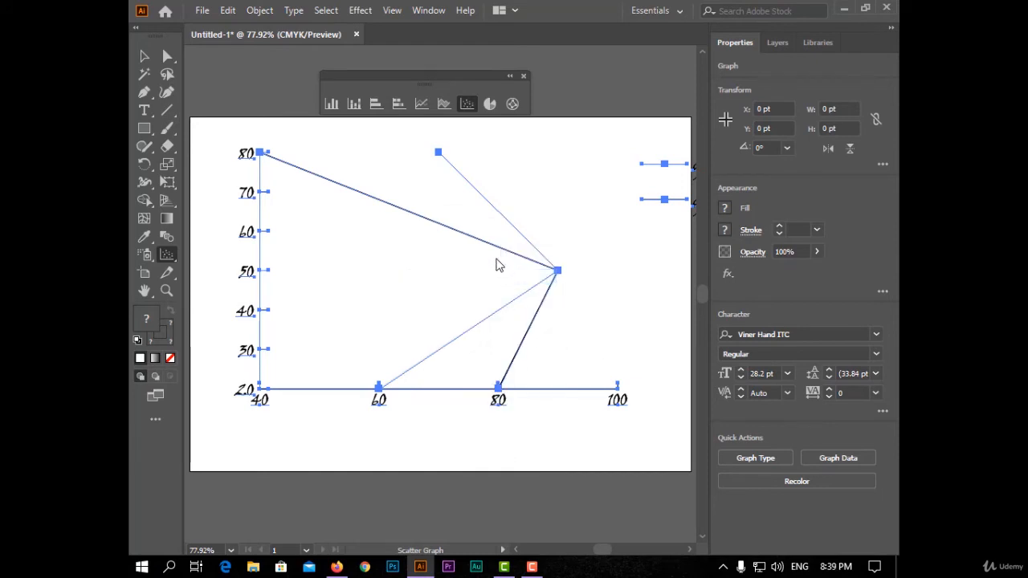
left_click_drag(429, 117, 446, 94)
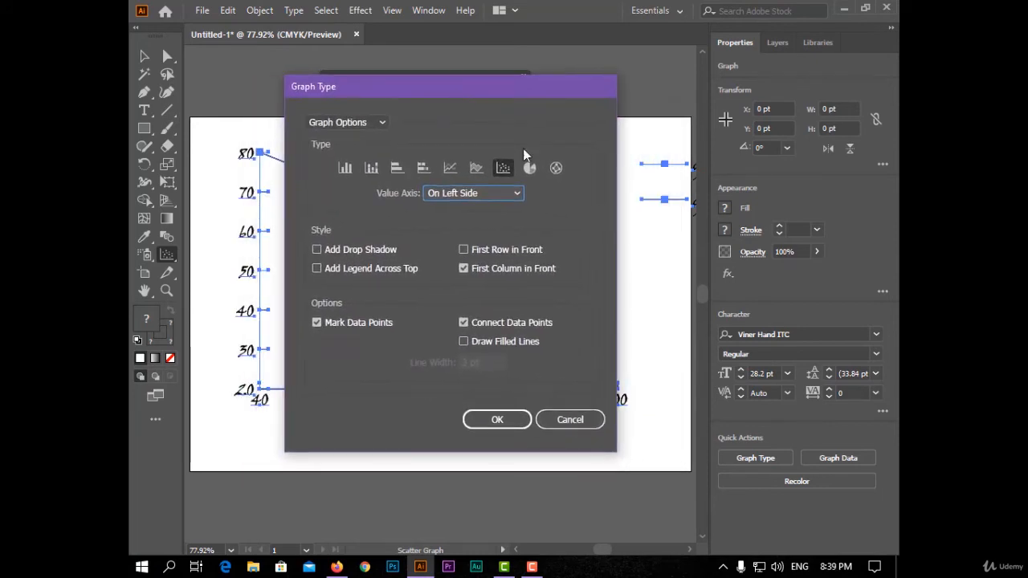
left_click(503, 320)
left_click(514, 420)
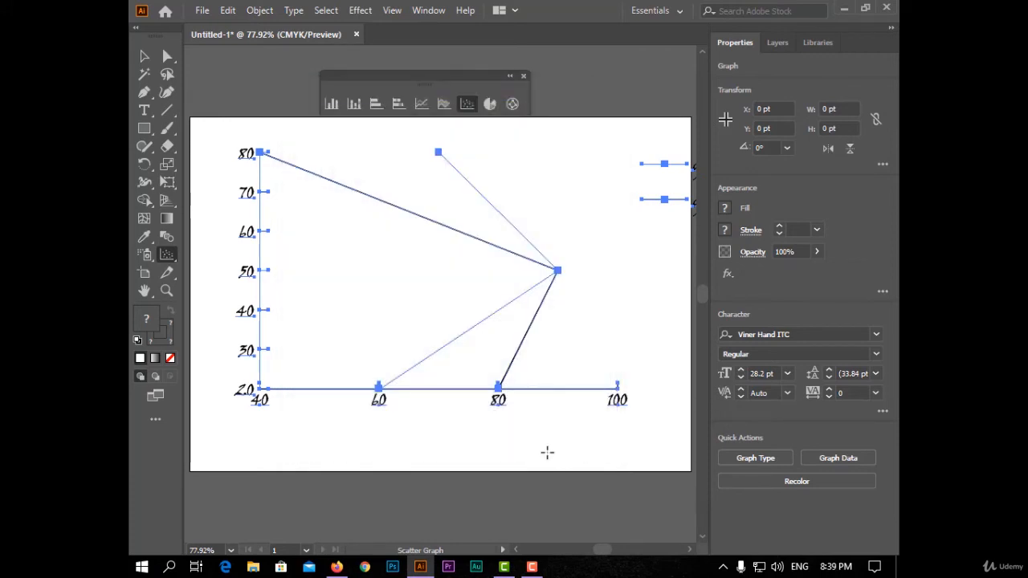
left_click(144, 56)
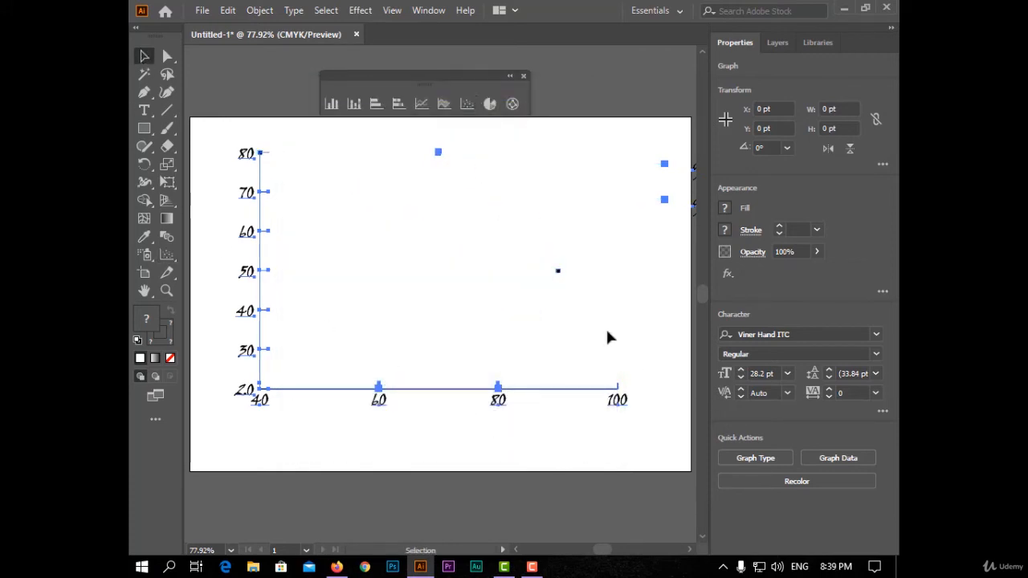
left_click(552, 440)
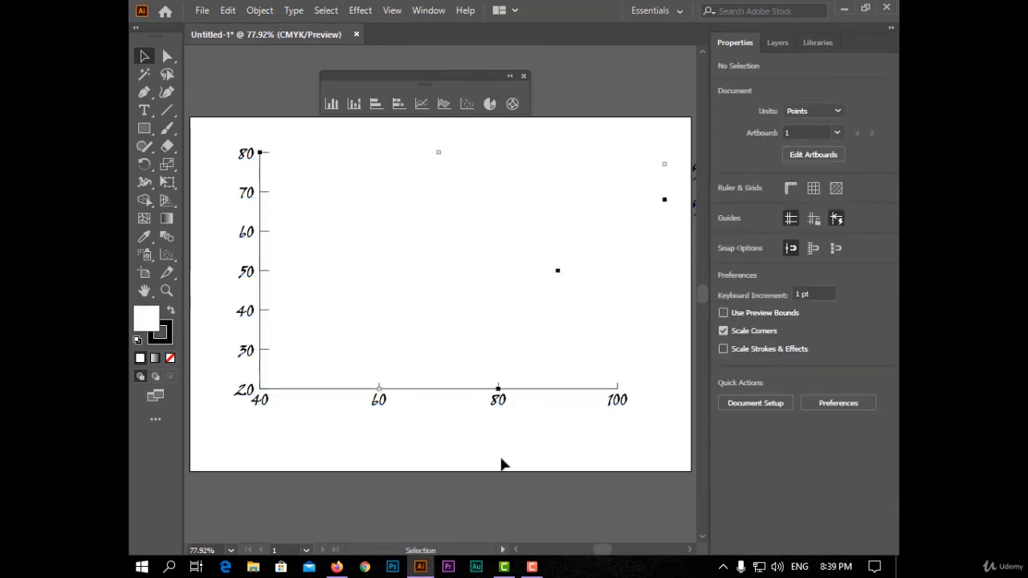
scroll(501, 447, "down", 2)
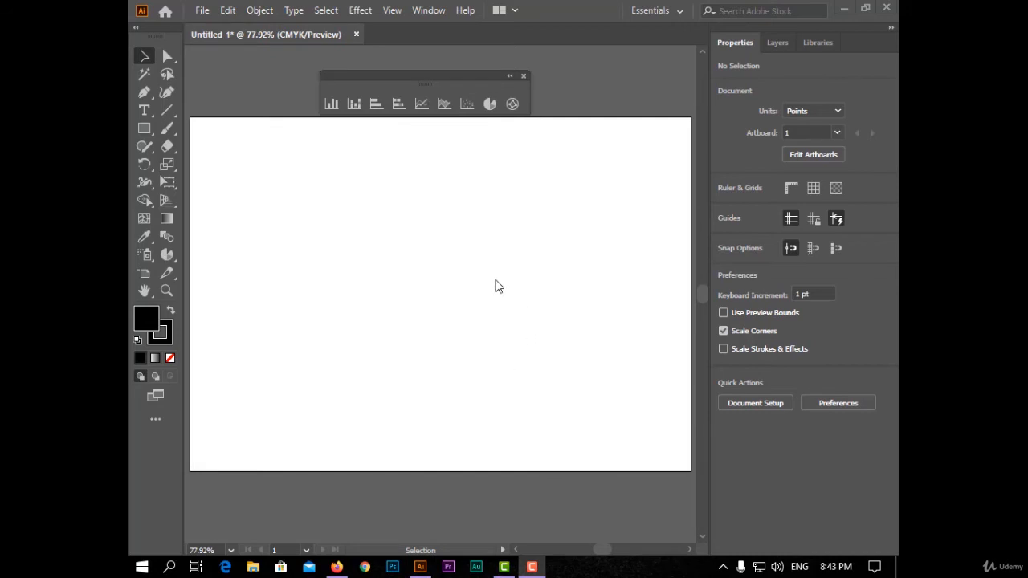
Step: Draw a pie graph in the middle of the artboard and enter A, B and C as headings of the first three data columns
left_click(491, 104)
left_click_drag(312, 145, 564, 395)
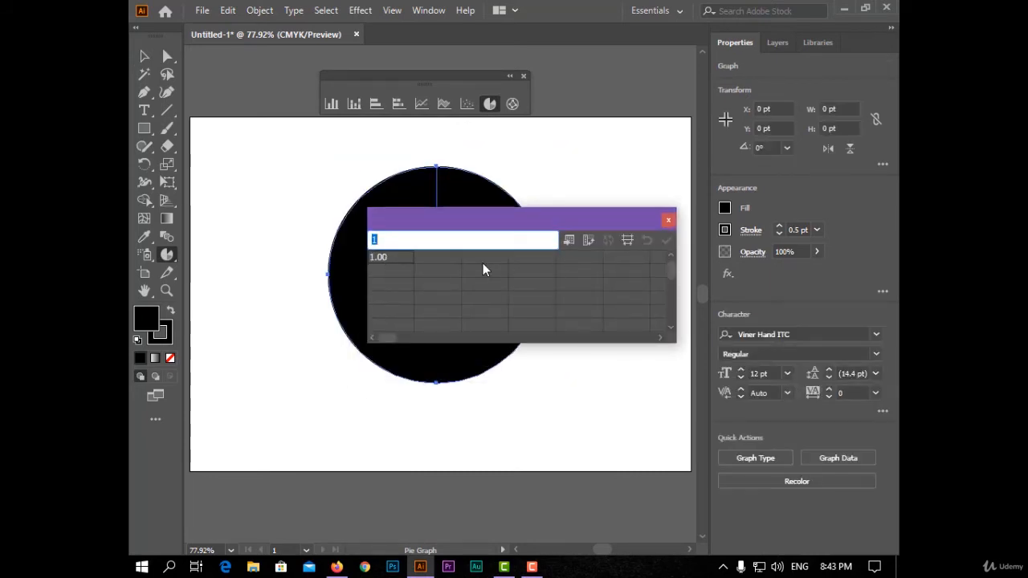
type("A")
left_click(432, 260)
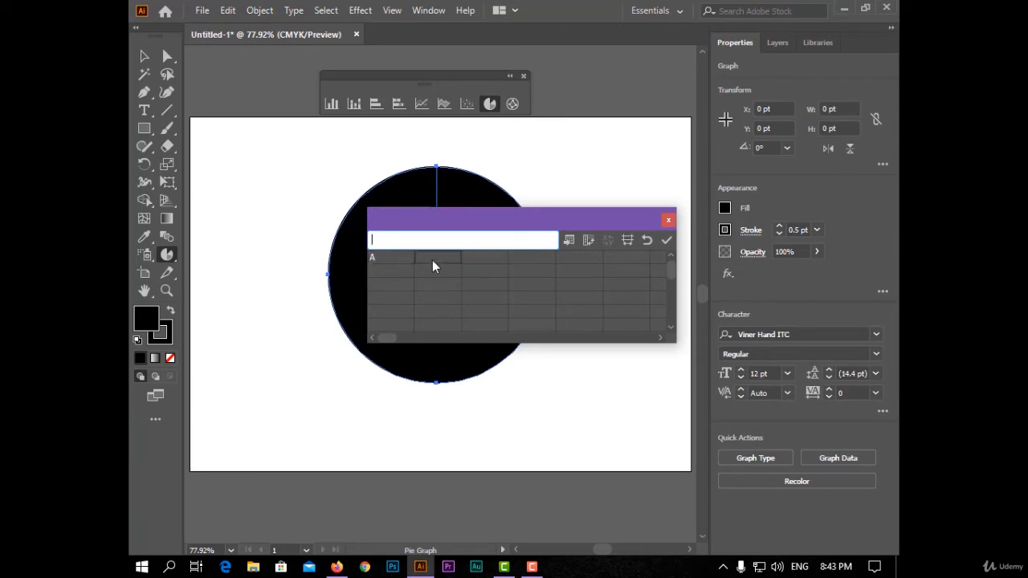
type("B")
left_click(474, 260)
type("C")
Step: Enter 90, 50 and 20 below A, B and C, then apply the data and close the data window
left_click(409, 272)
type("90")
left_click(438, 271)
type("50")
left_click(481, 274)
type("20")
left_click(666, 240)
left_click(668, 219)
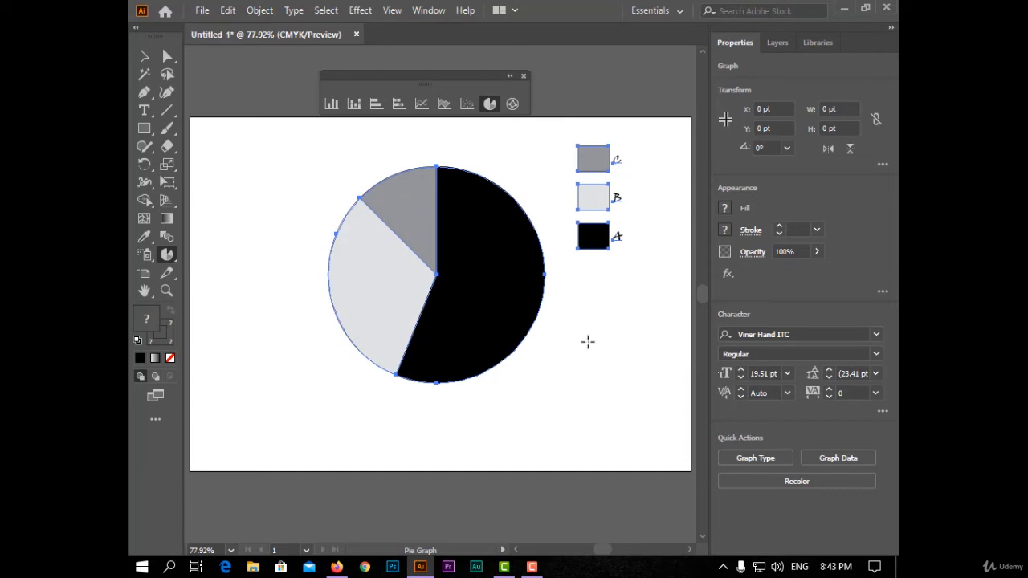
Step: Deselect the pie graph and select only its large black slice with the Direct Selection tool
left_click(144, 56)
left_click(254, 195)
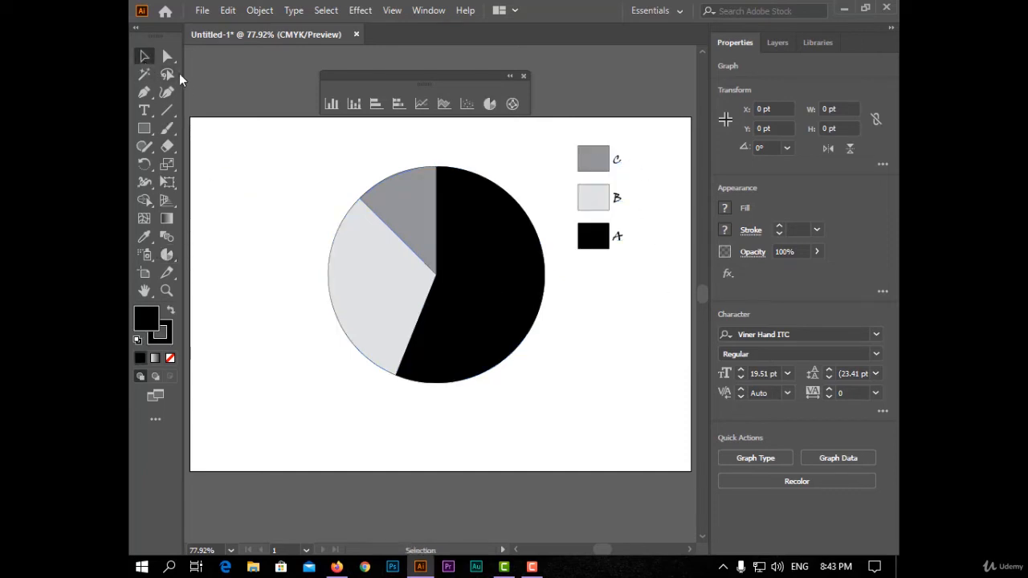
left_click(168, 57)
left_click(498, 267)
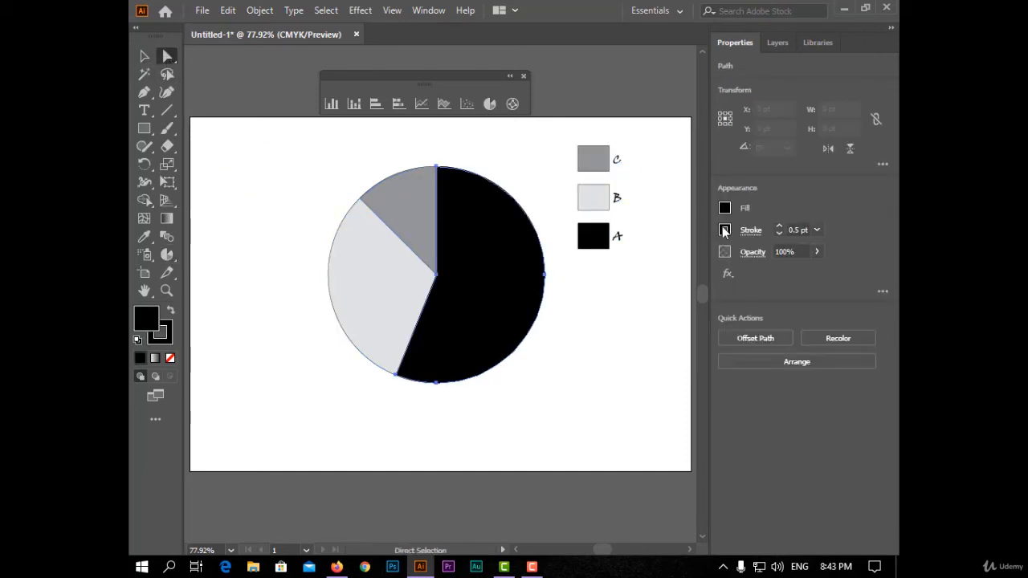
Step: Try CMYK Magenta, white, black and dark pink as fills for the selected slice
left_click(725, 208)
left_click(656, 263)
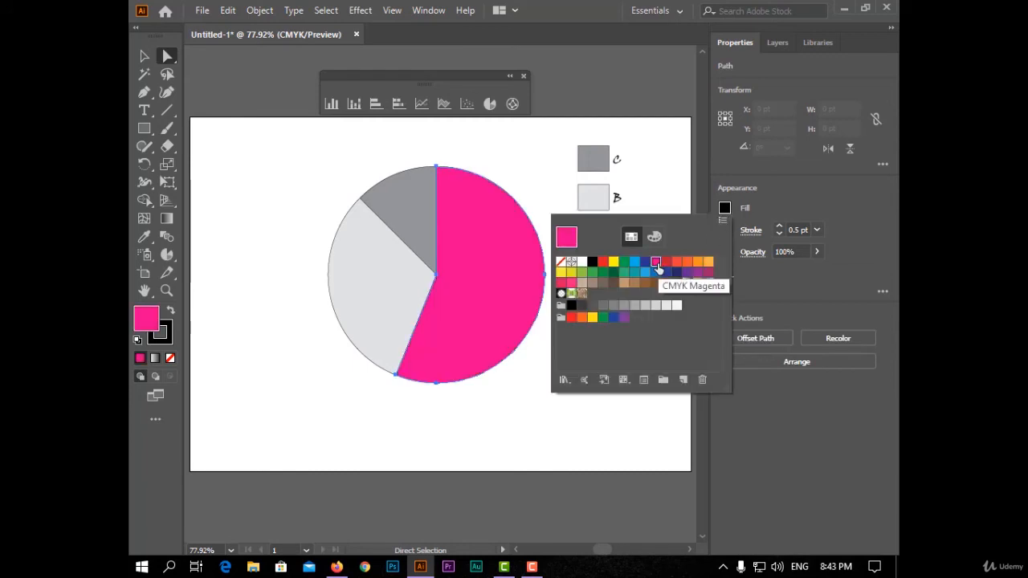
left_click(582, 262)
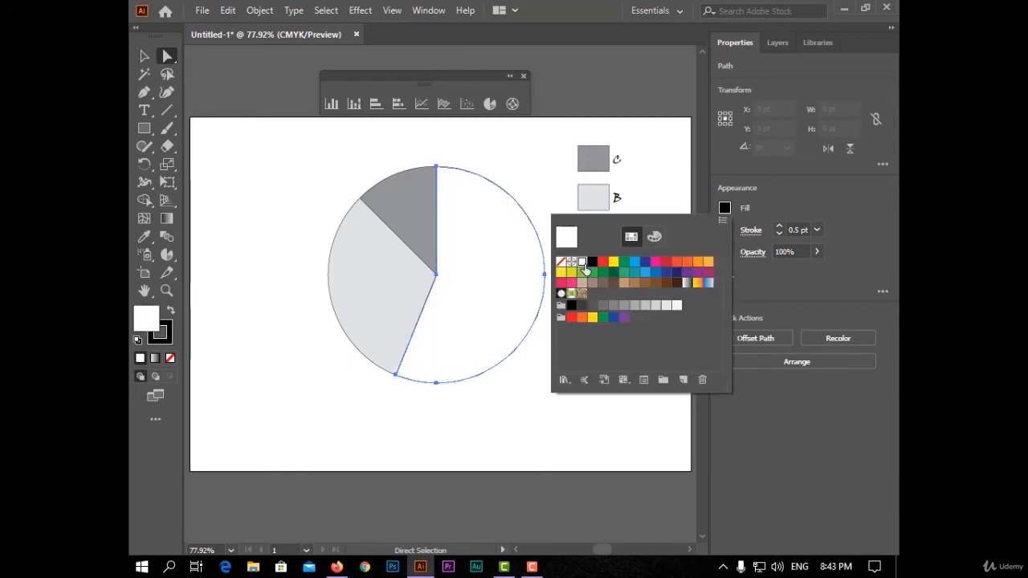
left_click(592, 262)
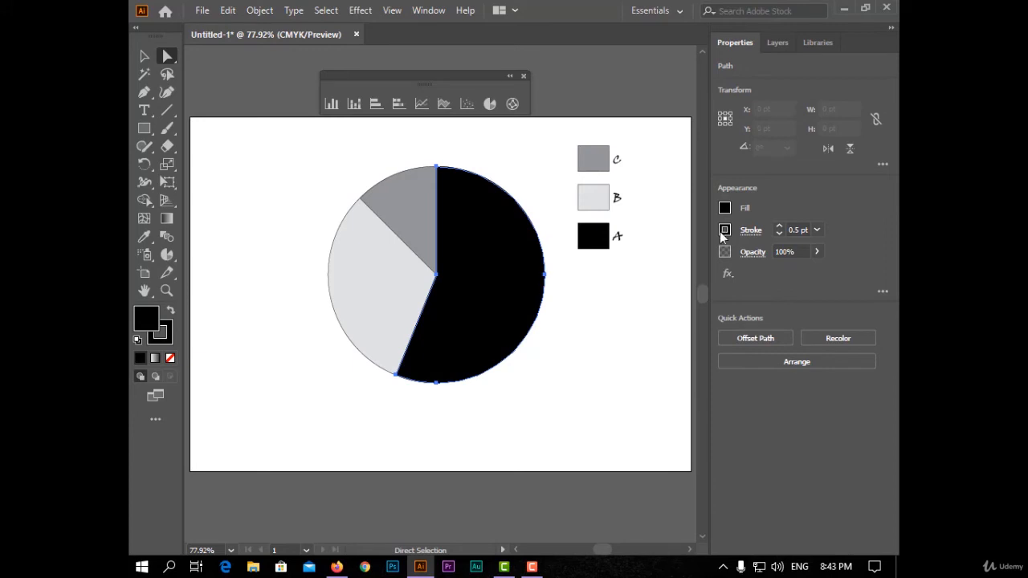
left_click(725, 210)
left_click(708, 273)
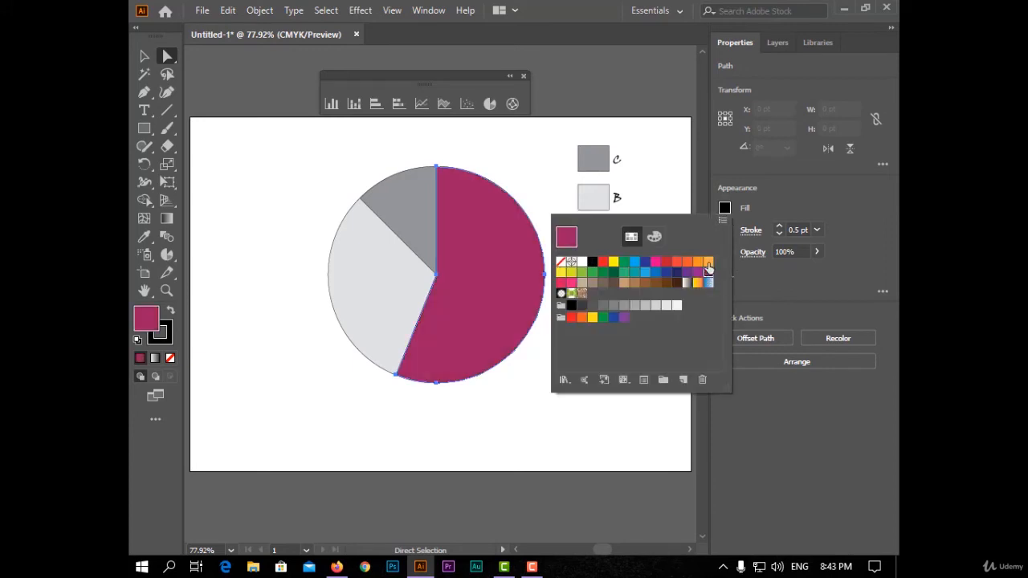
left_click(411, 283)
Step: Fill the pie's largest slice with orange and its light grey slice with light orange
left_click(725, 209)
left_click(686, 262)
left_click(487, 223)
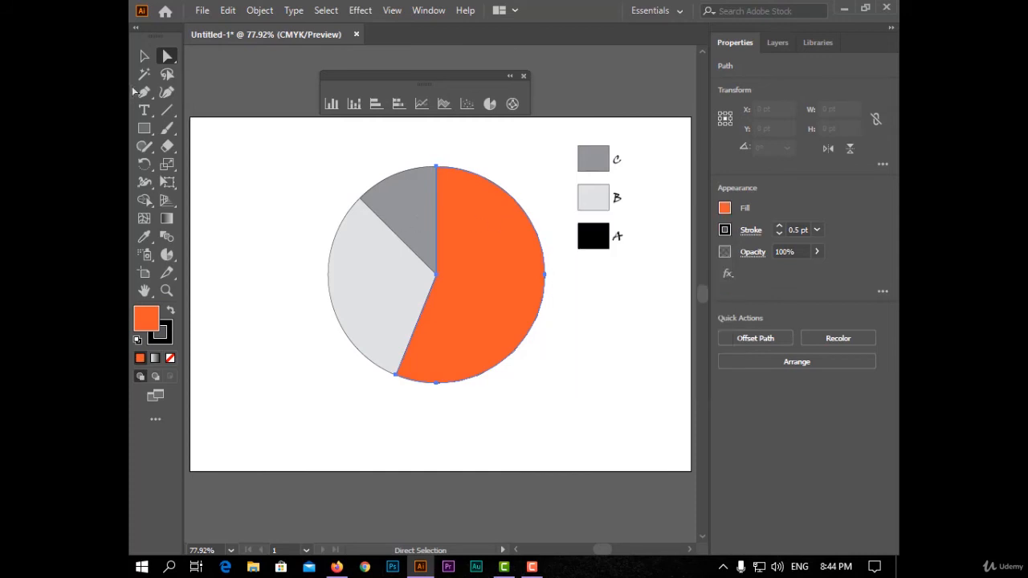
left_click(402, 322)
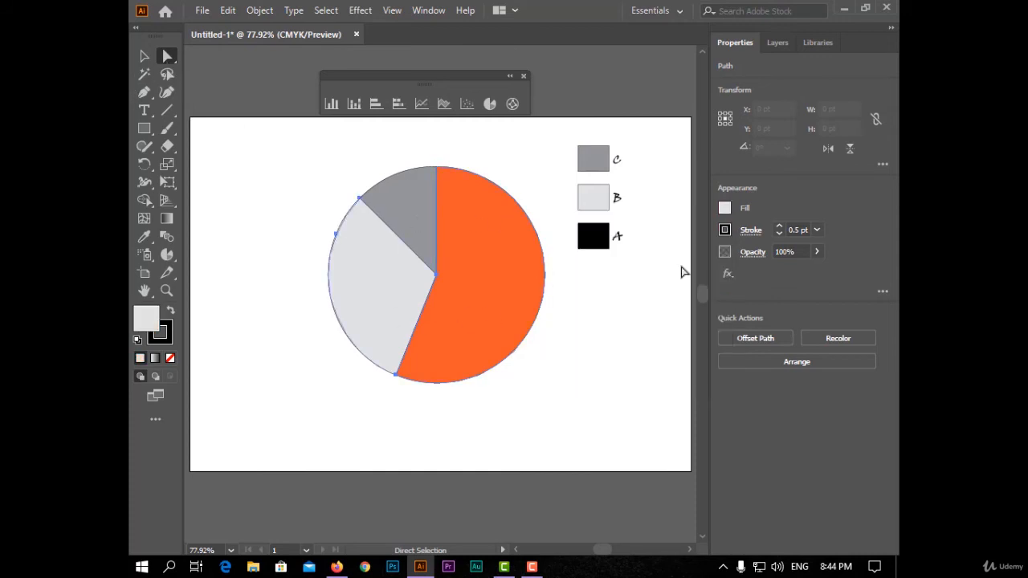
left_click(724, 209)
left_click(708, 262)
Step: Fill the remaining dark grey slice with green, then deselect the pie graph
left_click(407, 201)
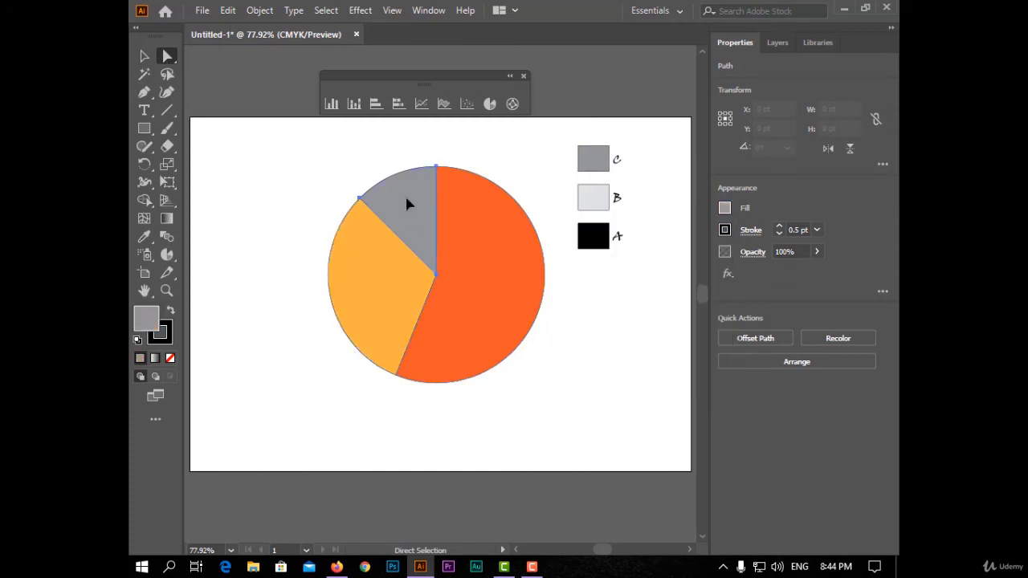
left_click(724, 210)
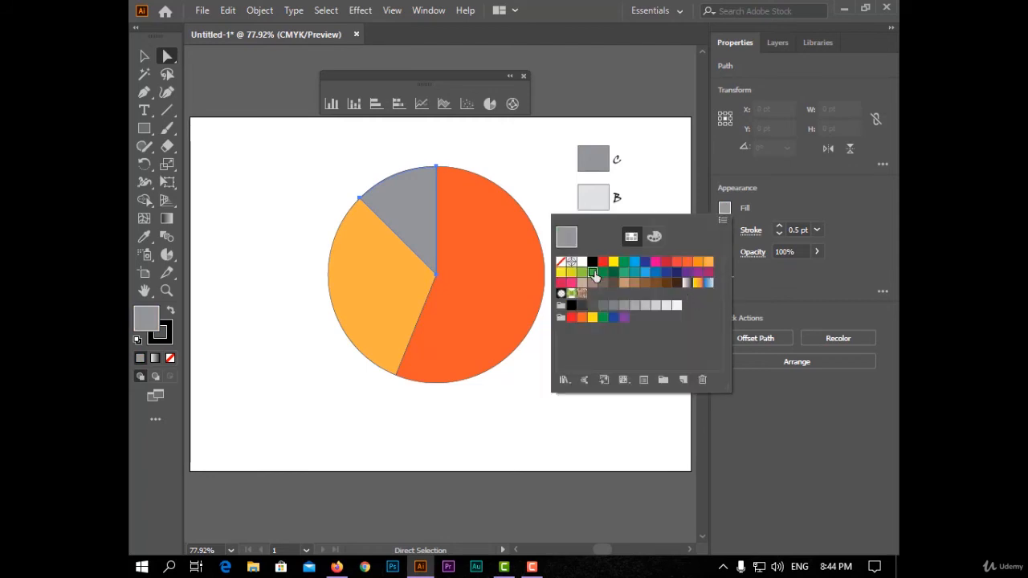
left_click(592, 272)
key("v")
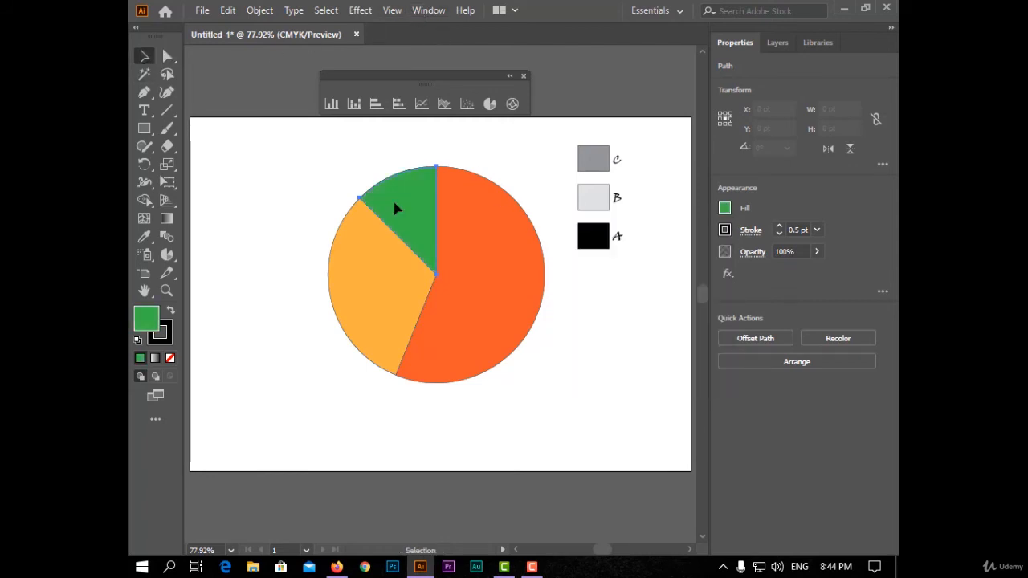
left_click(512, 251)
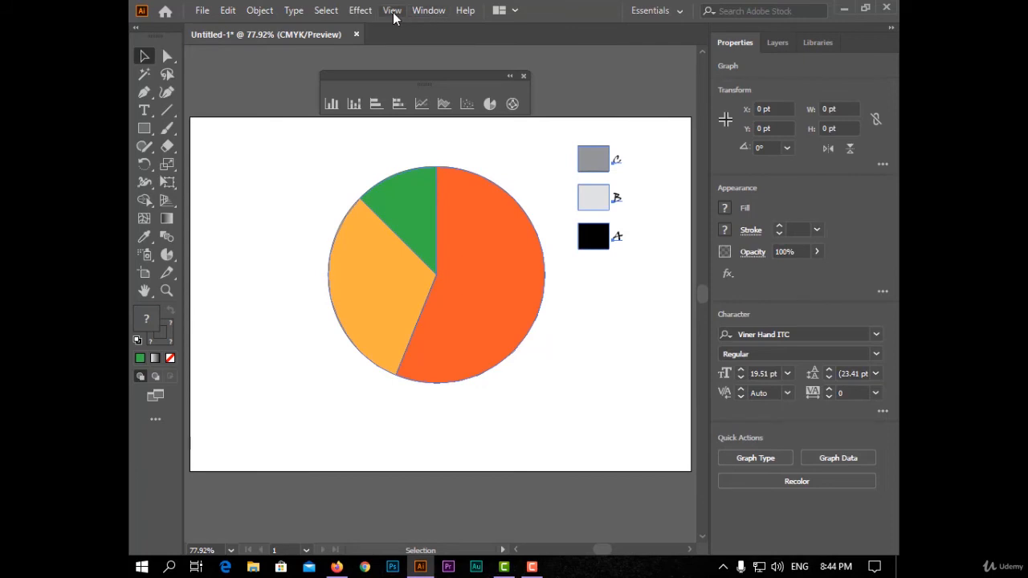
left_click(392, 10)
mouse_move(360, 10)
left_click(217, 133)
key("a")
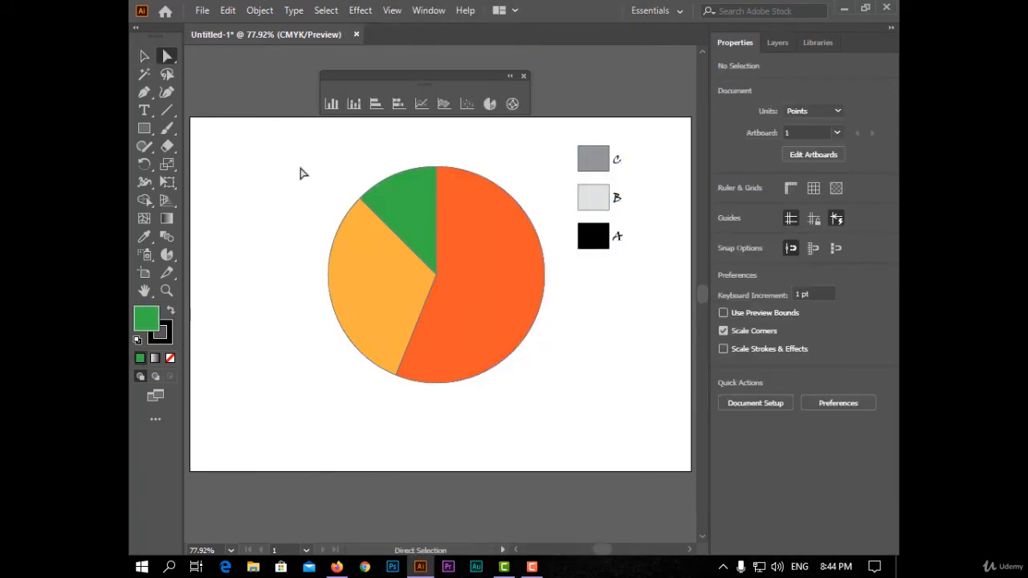
Step: Select all three pie slices and apply a 3D Extrude & Bevel effect with Off-Axis Front position and 50 pt extrude depth
left_click_drag(298, 172, 557, 330)
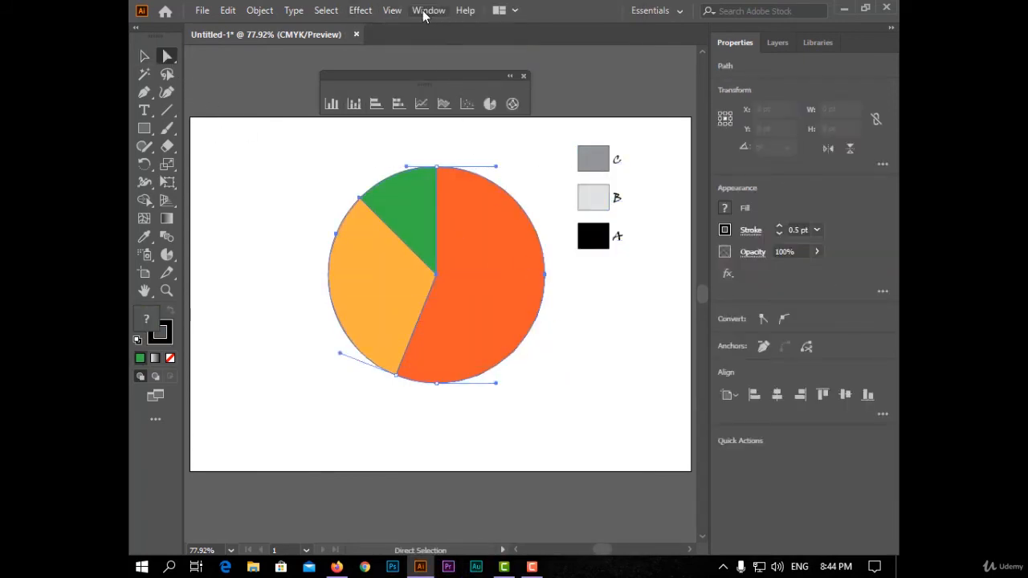
left_click(389, 11)
mouse_move(354, 11)
mouse_move(490, 99)
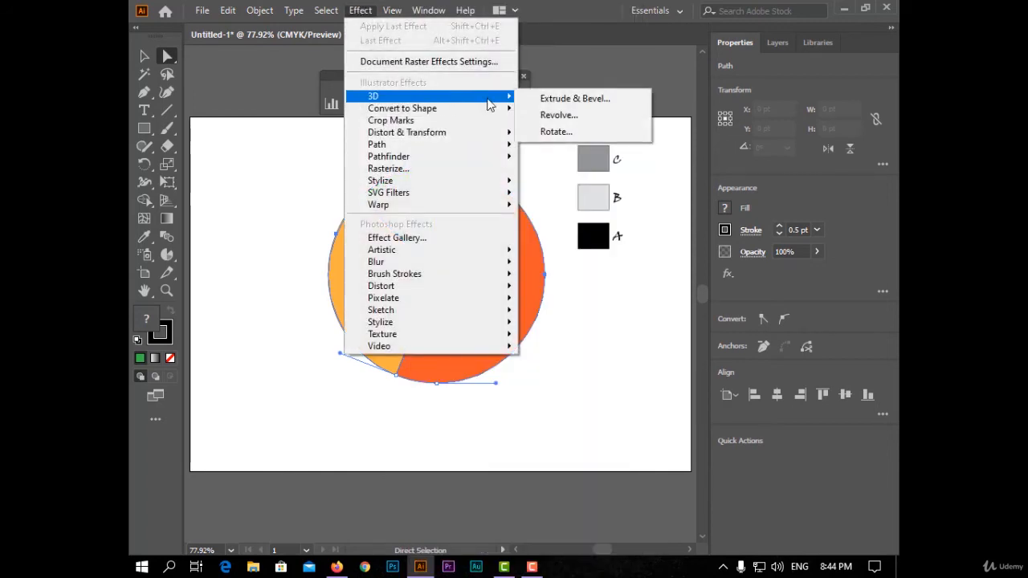
left_click(586, 97)
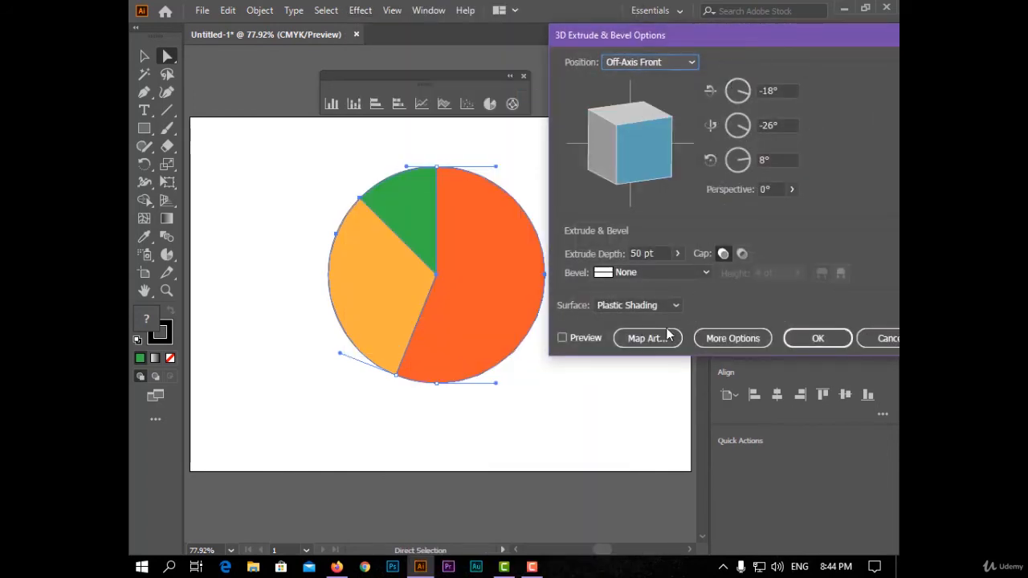
left_click(591, 338)
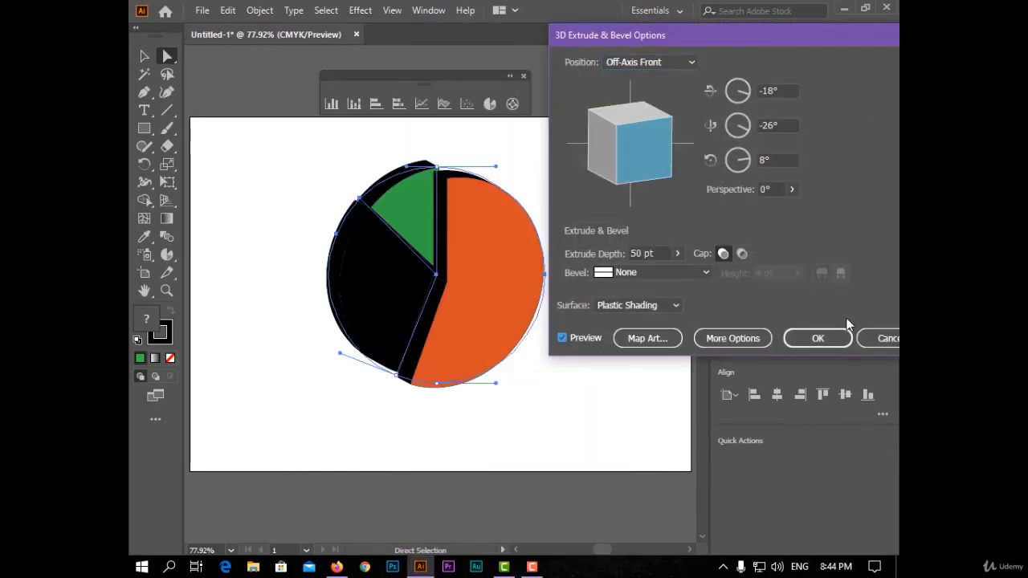
left_click(838, 338)
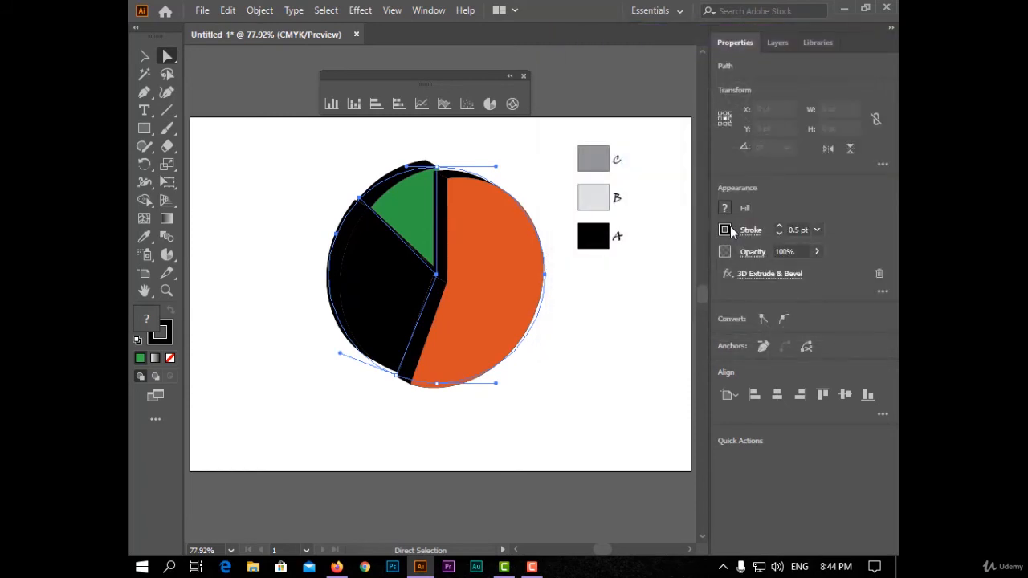
Step: Set the stroke of the extruded pie slices to None, then deselect them
left_click(729, 228)
left_click(561, 284)
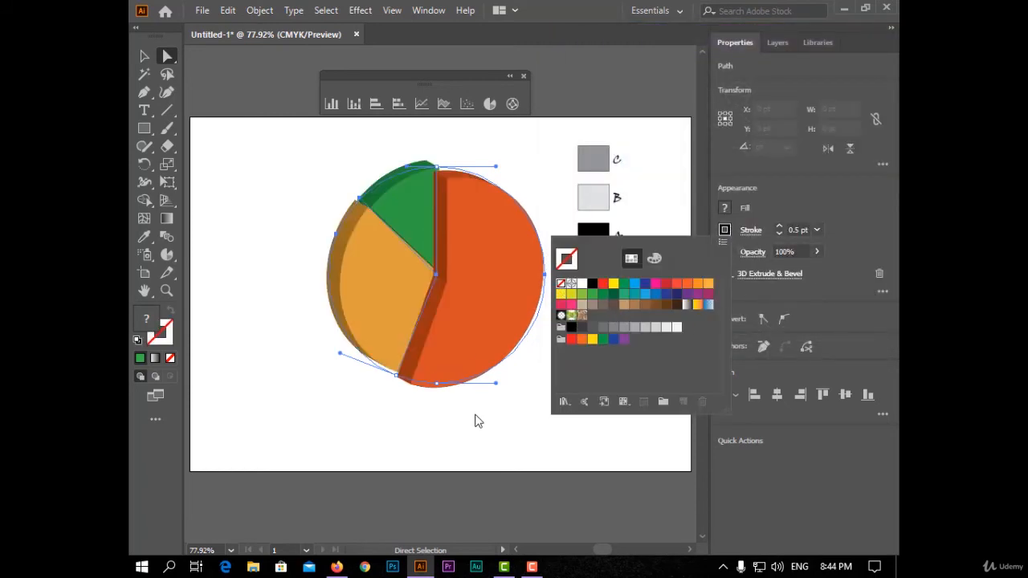
left_click(482, 445)
left_click(225, 137)
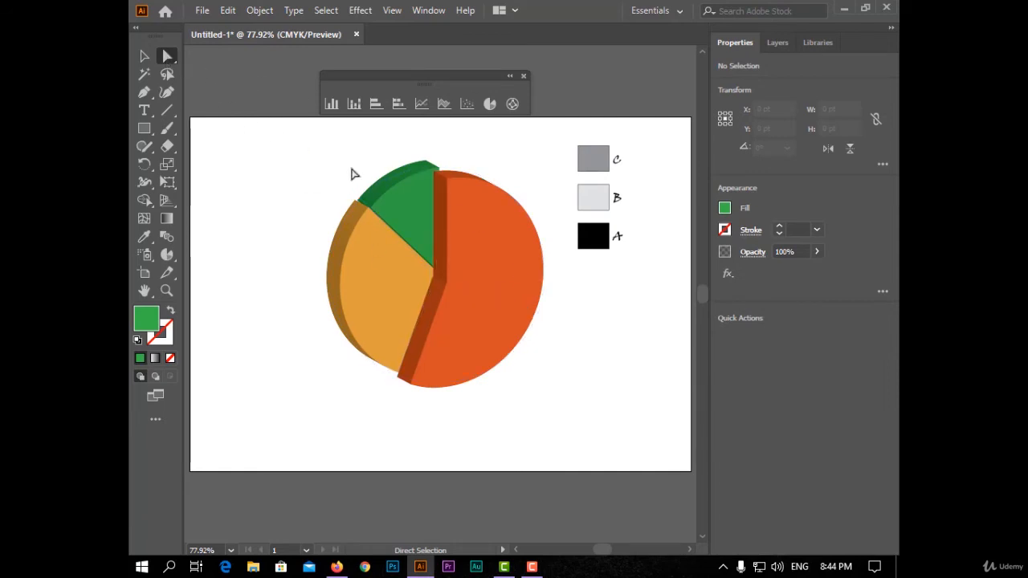
Step: Pull the green slice up and left and the light orange slice left, away from the large orange slice, then deselect
left_click_drag(351, 173, 420, 291)
left_click_drag(414, 232, 383, 199)
left_click_drag(390, 287, 356, 288)
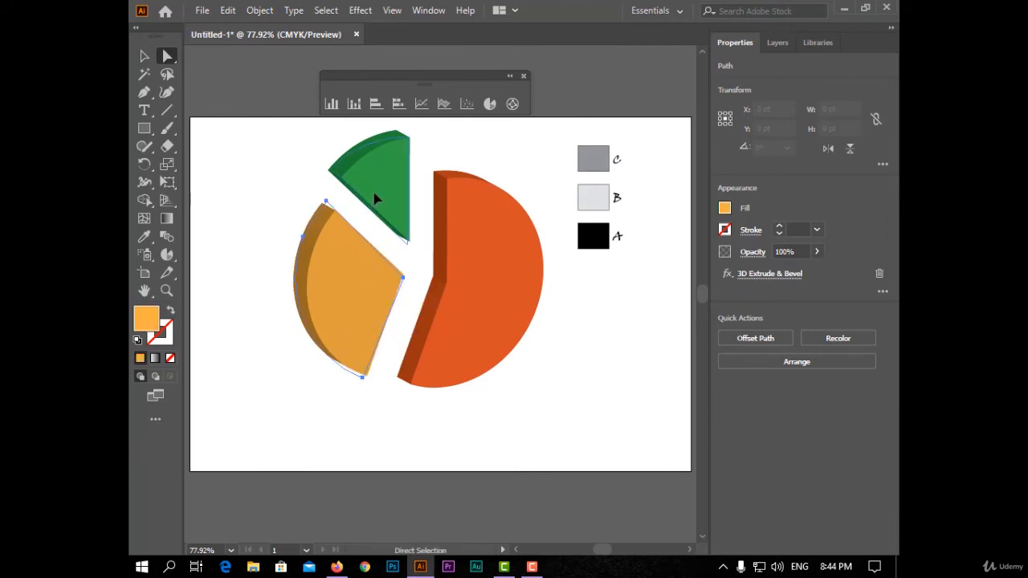
left_click_drag(375, 199, 379, 200)
left_click(596, 391)
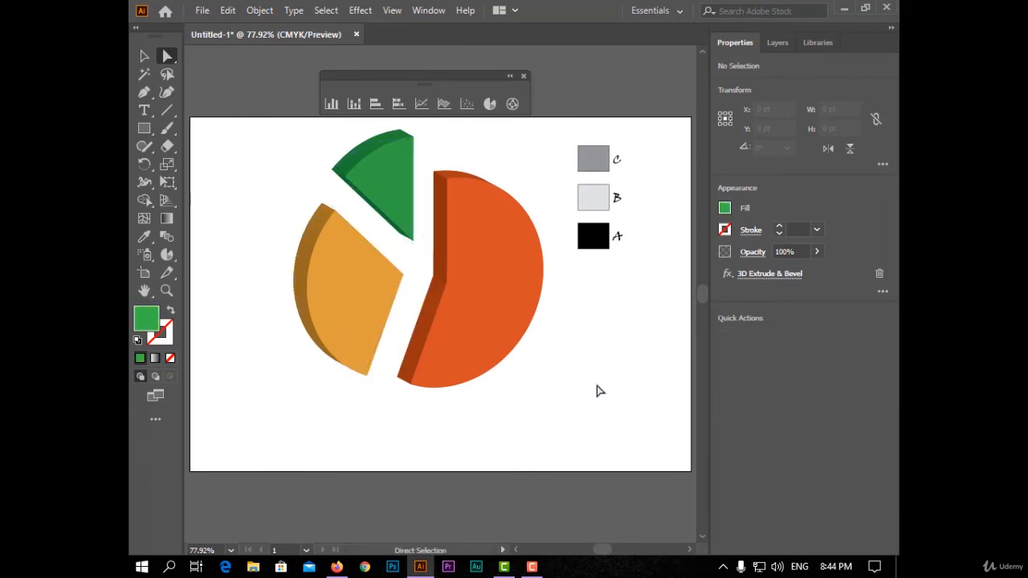
Step: Select all the pie slices and the legend with the Selection tool and delete them
key("v")
left_click_drag(308, 417, 598, 196)
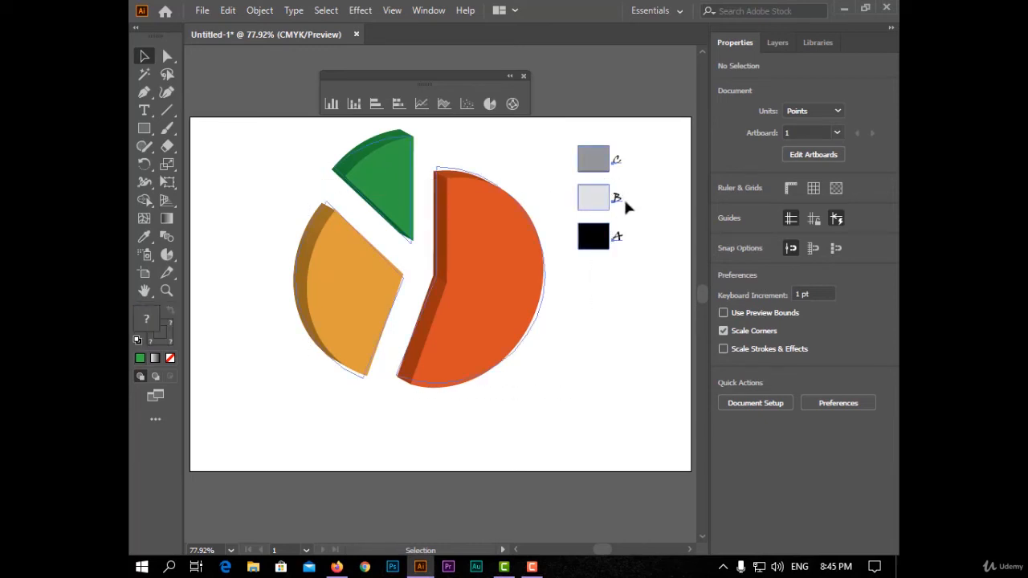
key("Delete")
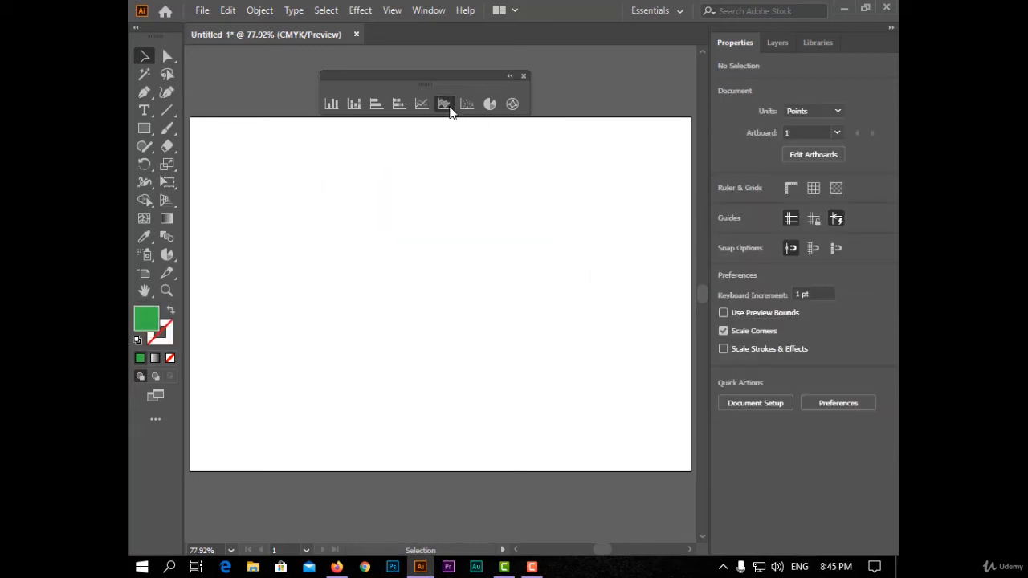
Step: Draw a new pie graph across the middle of the empty artboard
left_click(489, 104)
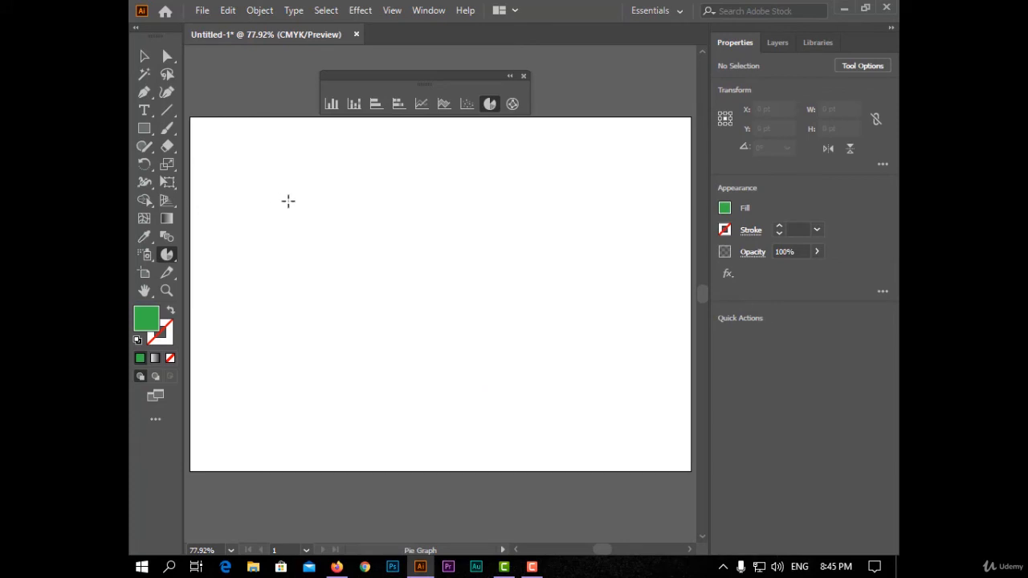
mouse_move(337, 166)
left_mouse_down()
mouse_move(482, 247)
mouse_move(612, 403)
left_mouse_up()
left_click_drag(522, 227, 432, 226)
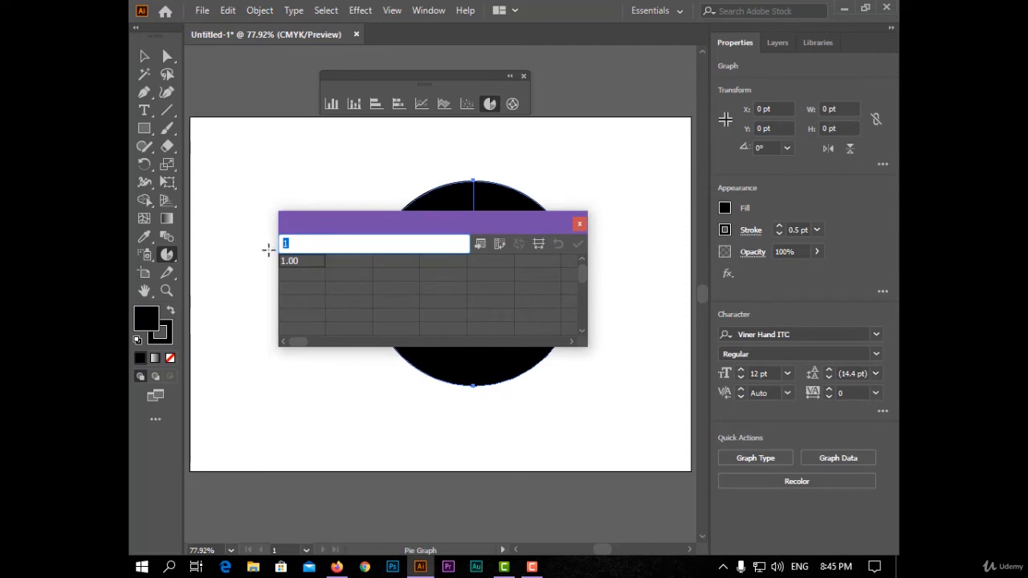
Step: Enter the quoted row labels "2015", "2016" and "2017" in the first column of the pie graph's data
type("2015\"")
left_click(281, 243)
type("\"")
left_click(577, 244)
left_click(640, 306)
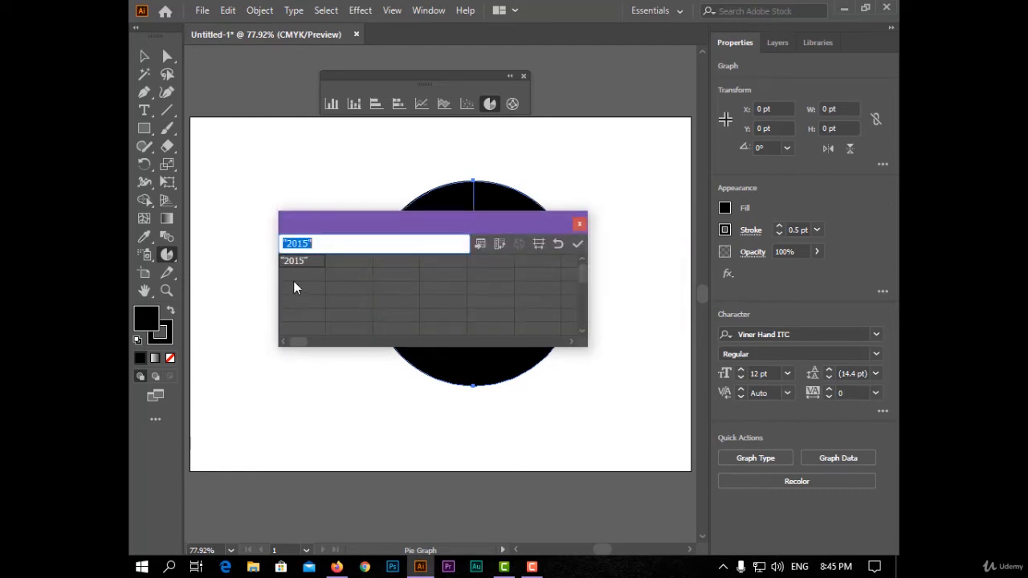
left_click_drag(295, 279, 296, 283)
left_click(305, 277)
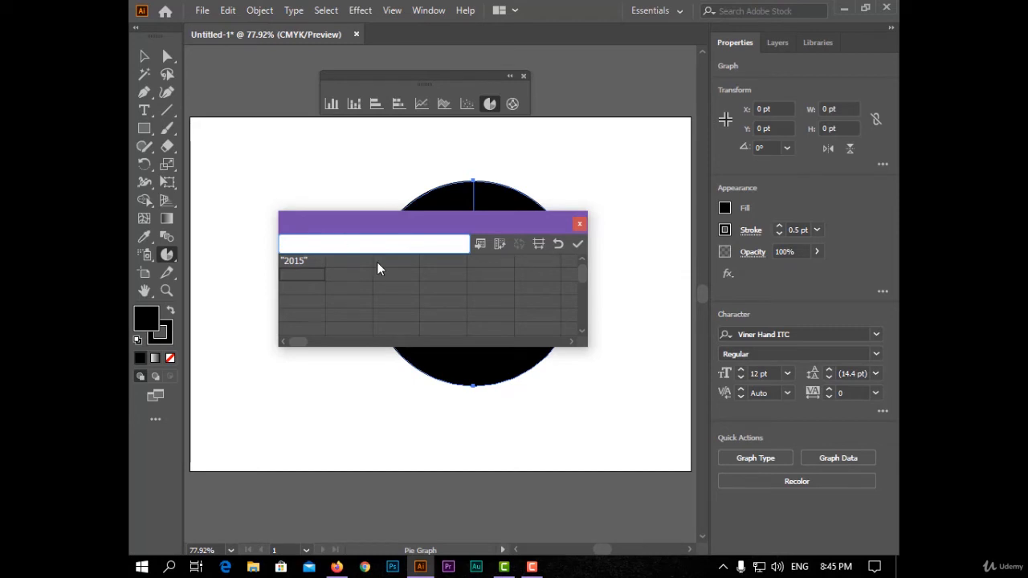
type("\"2016\"")
key("Return")
type("\"2017\"")
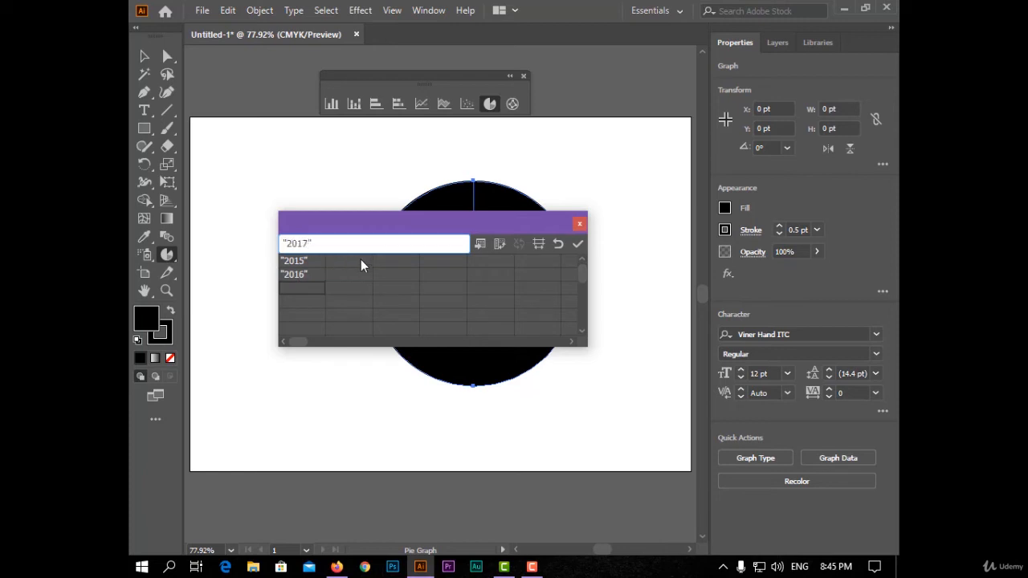
Step: Enter 20, 40 and 80 in the second data column for the 2015, 2016 and 2017 rows
left_click(353, 263)
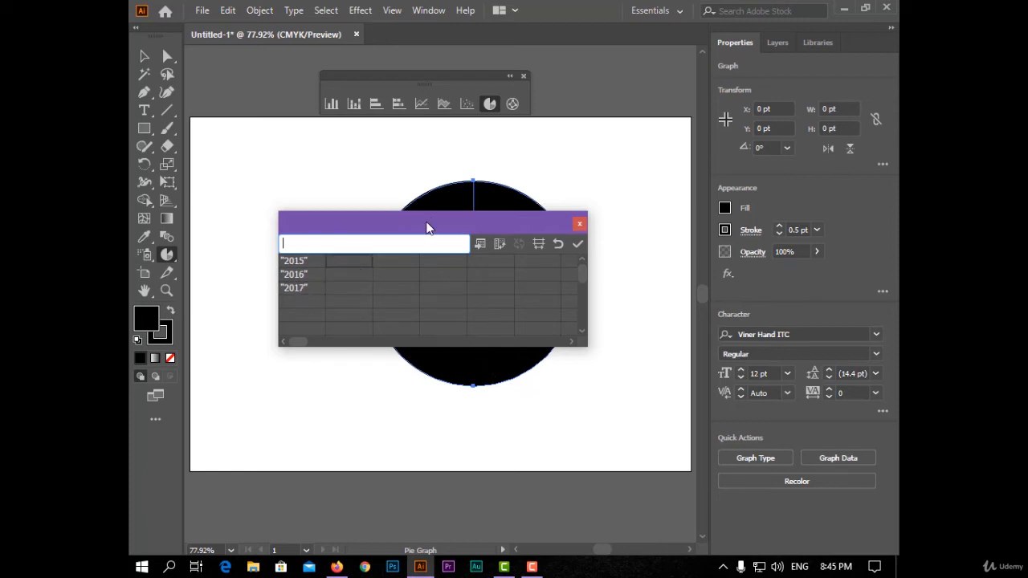
left_click_drag(432, 220, 459, 199)
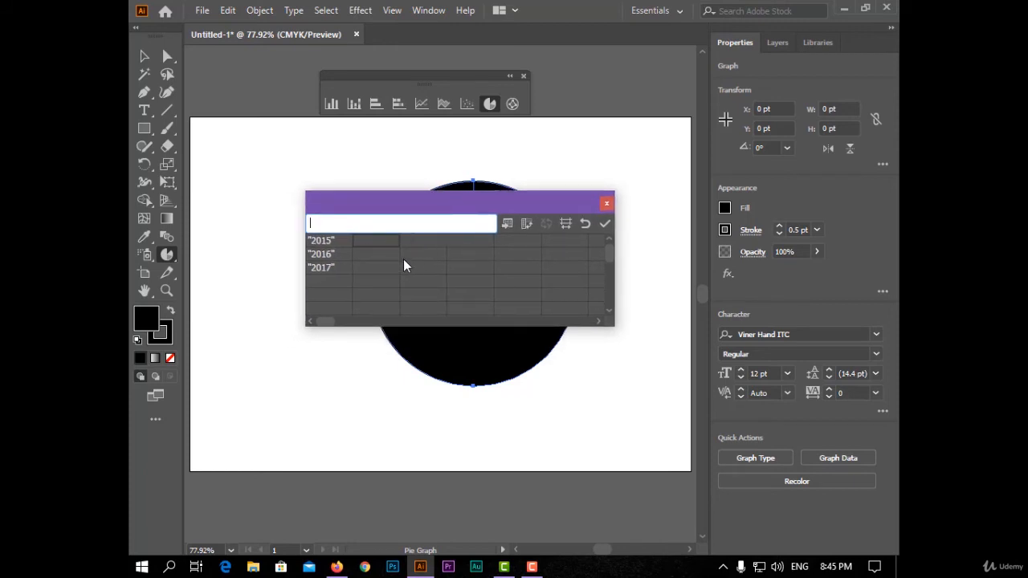
type("20")
key("Return")
type("40")
key("Return")
type("80")
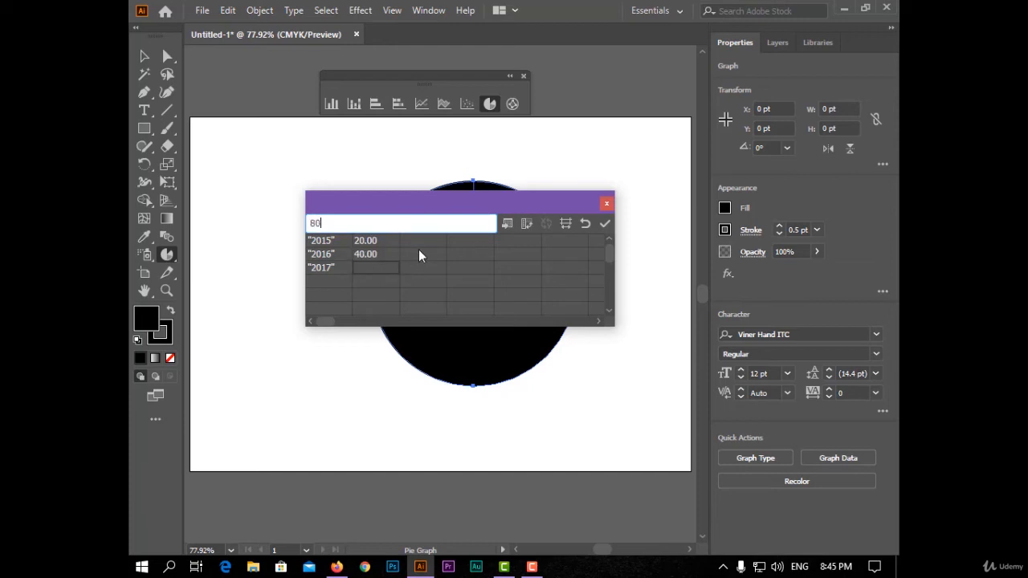
Step: Enter 90, 80 and 70 in the third data column for the 2015, 2016 and 2017 rows
left_click(419, 243)
left_click(422, 254)
type("40")
key("Return")
type("80")
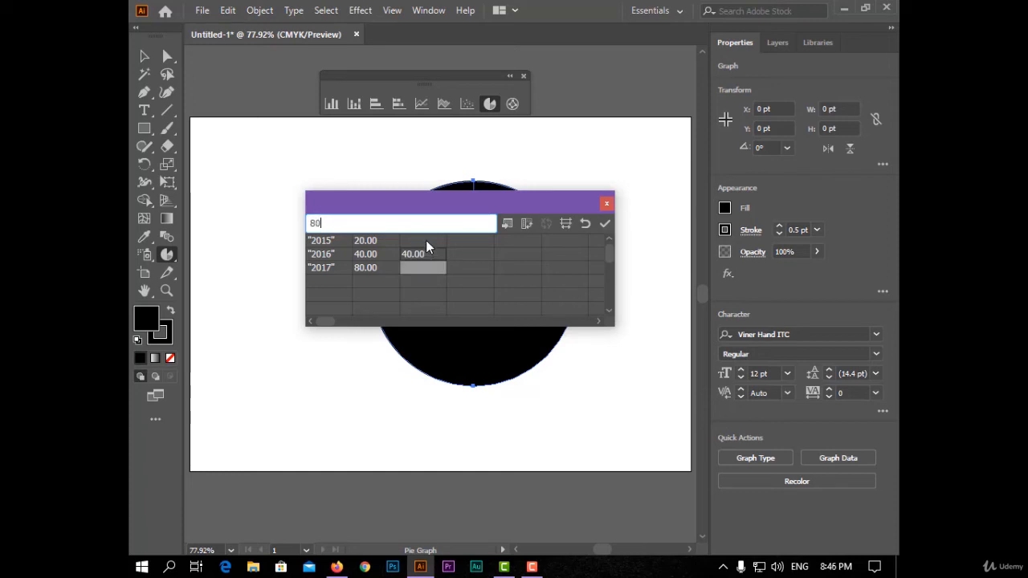
left_click(426, 240)
type("90")
left_click(427, 269)
type("70")
Step: Enter 30, 60 and 70 in the fourth data column, apply the data to the pie graph, and deselect it
left_click(472, 240)
type("30")
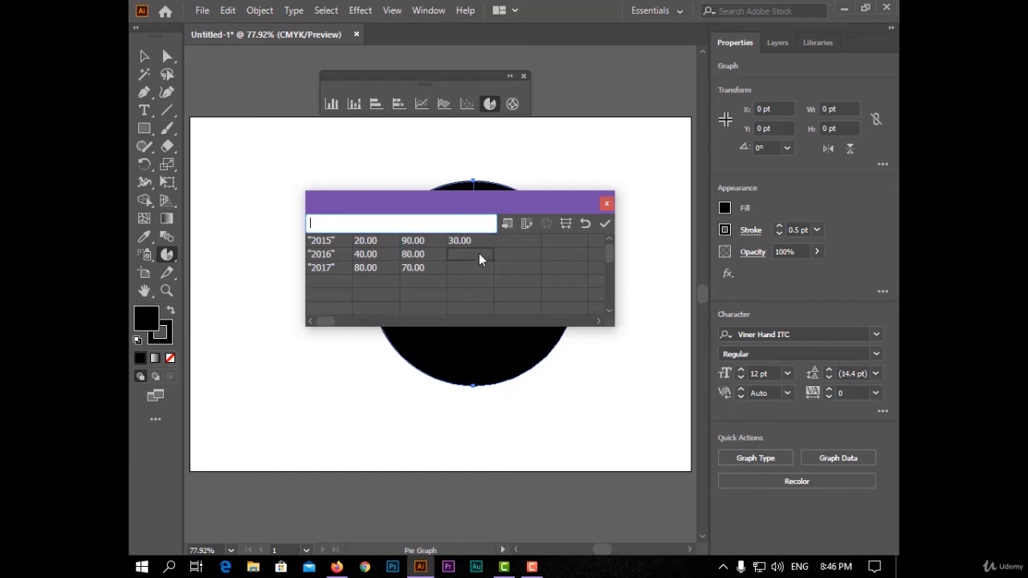
type("60")
left_click(473, 270)
type("90")
left_click(605, 224)
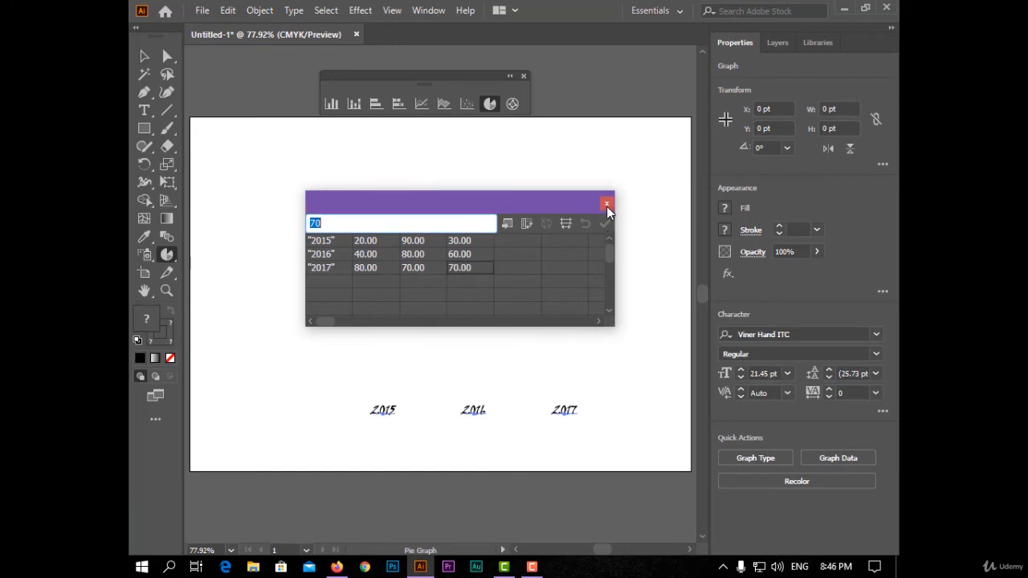
left_click(606, 204)
left_click(145, 56)
left_click(413, 477)
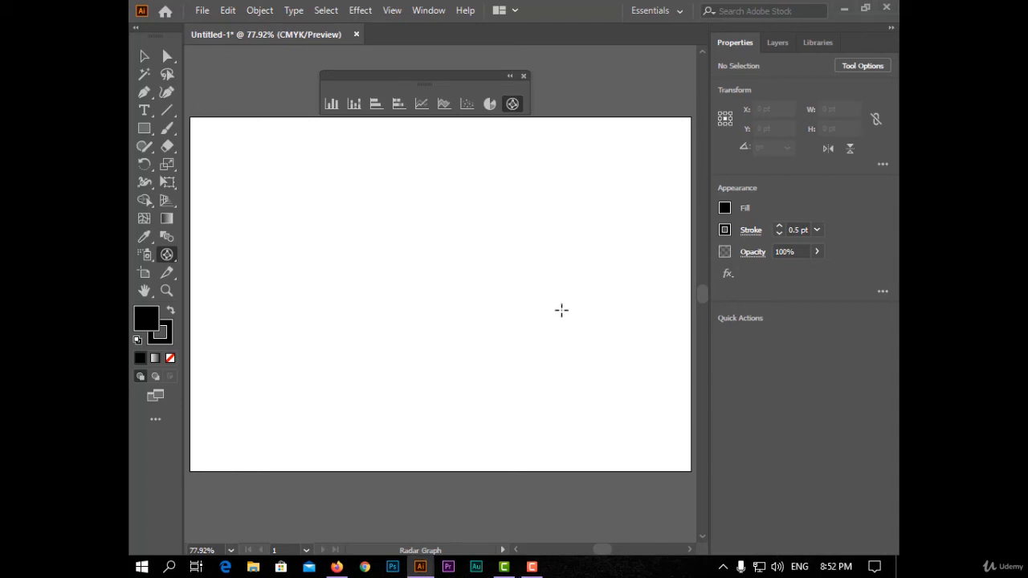
Step: Draw a radar graph in the middle of the artboard and enter the quoted row labels "2015", "2017" and "2019" below an empty first cell
mouse_move(293, 182)
left_mouse_down()
mouse_move(569, 361)
mouse_move(592, 400)
left_mouse_up()
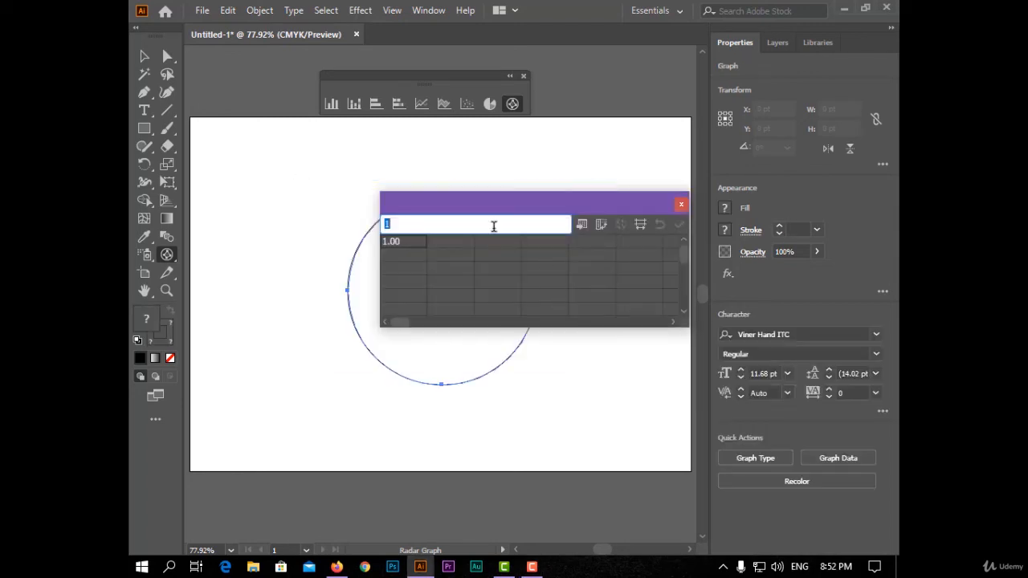
left_click_drag(478, 209, 505, 197)
key("BackSpace")
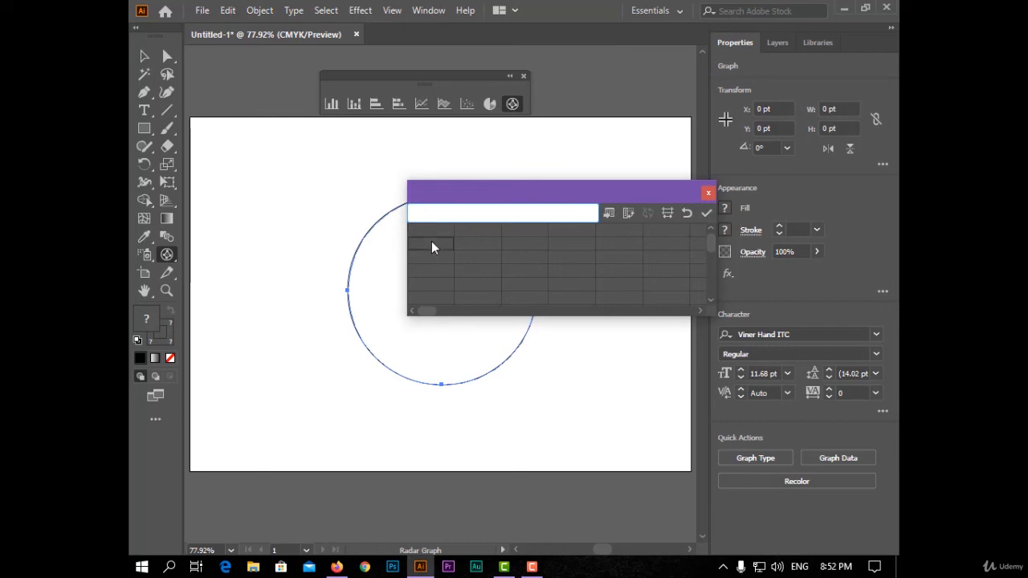
type("\"2015\"")
left_click(445, 258)
type("\"2017")
left_click(440, 271)
type("\"2019")
Step: Enter A, B, C and D as the column headings in the first row of the radar graph's data
left_click(496, 234)
type("A ")
type("B")
left_click(574, 234)
type("C")
left_click(614, 235)
type("D")
Step: Fill column A of the radar graph's data with 500, -400 and 900
left_click(473, 245)
type("500")
left_click(493, 256)
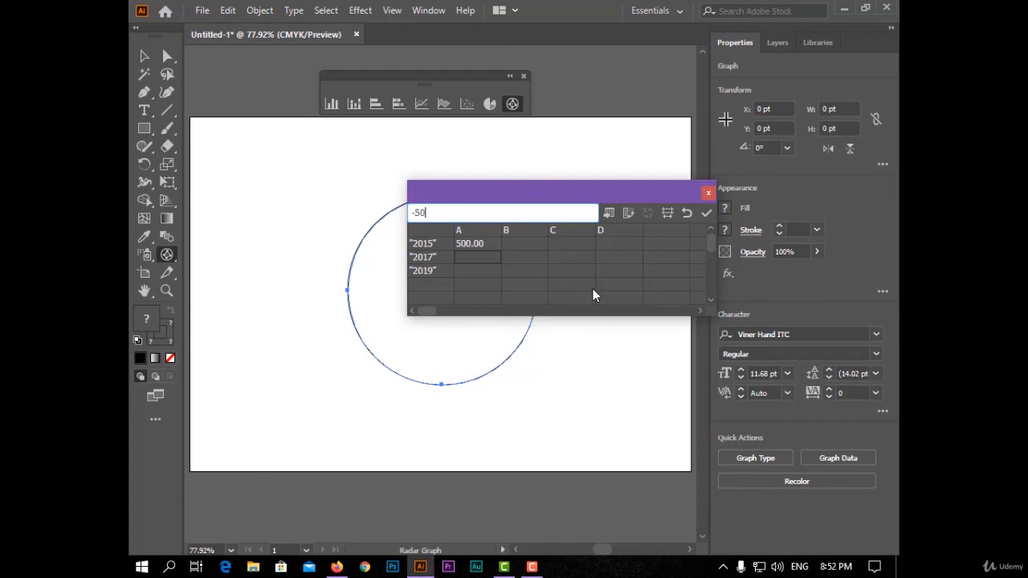
type("-400")
key("Return")
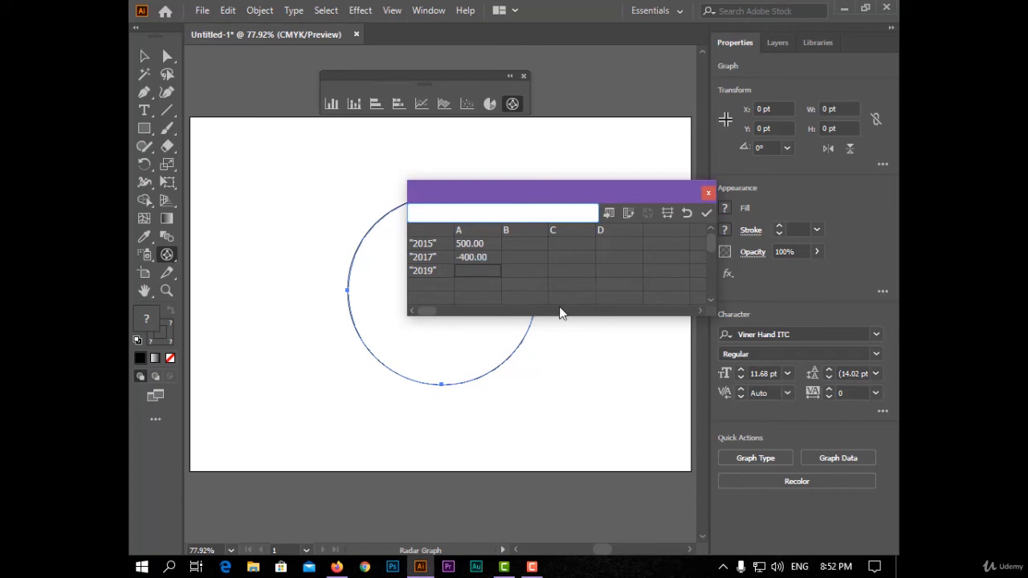
Step: Fill column B of the radar graph's data with -720, 600 and 300
left_click(522, 244)
type("-720")
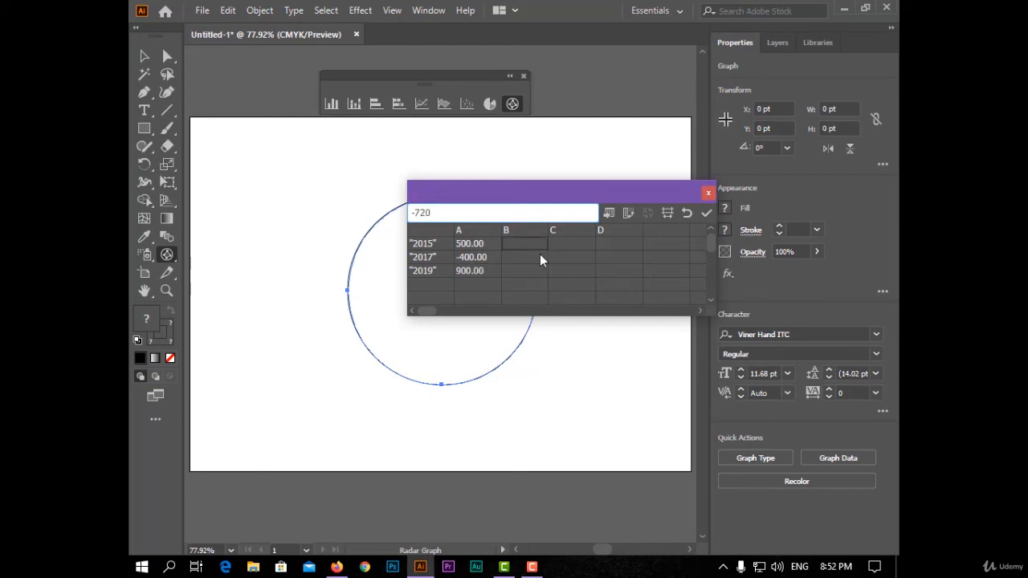
left_click(535, 255)
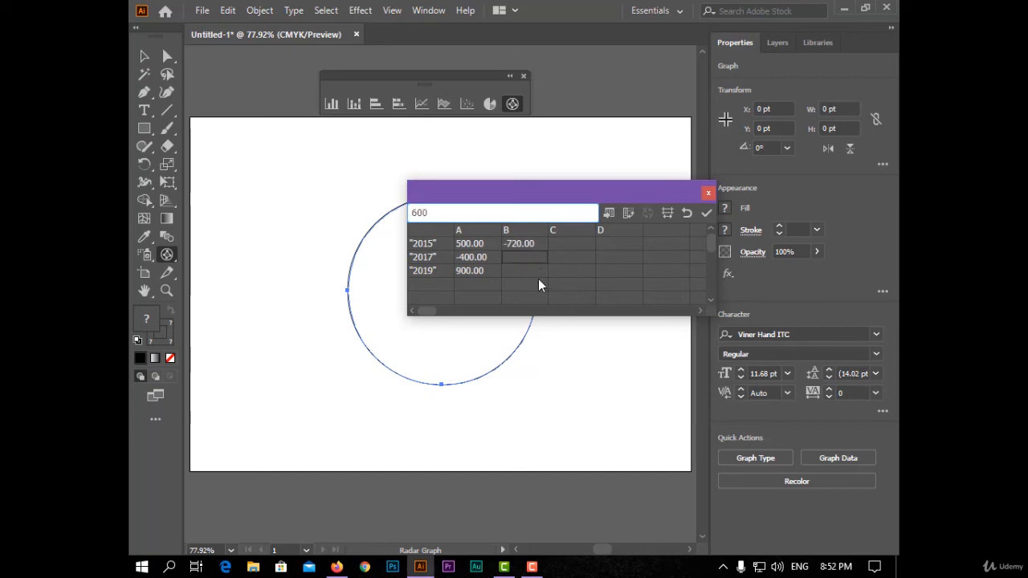
key("Return")
type("300")
Step: Fill column C with 510, -960 and 320 and column D with -120, 500 and 400, then apply the data to the radar graph
left_click(560, 249)
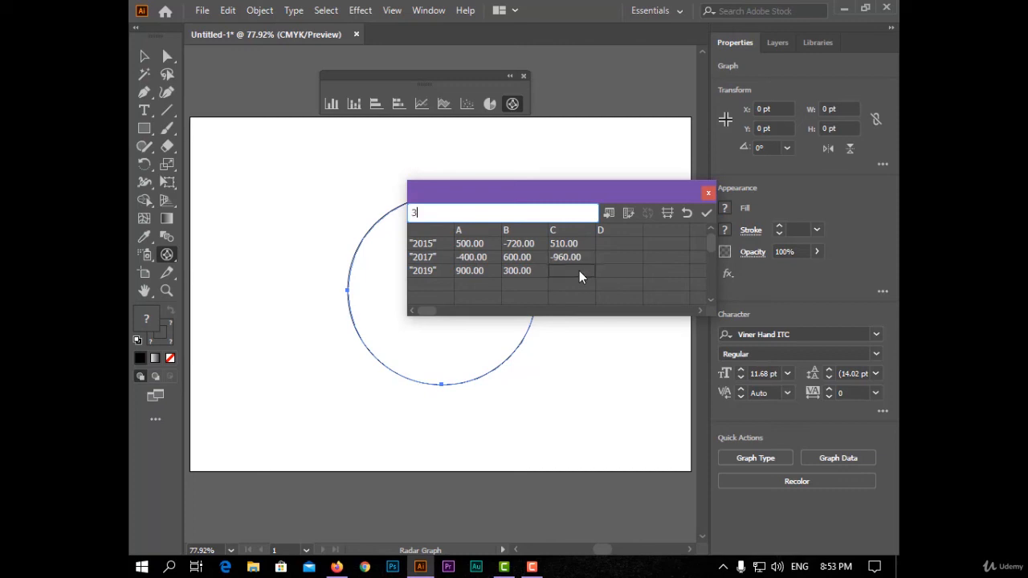
left_click(634, 247)
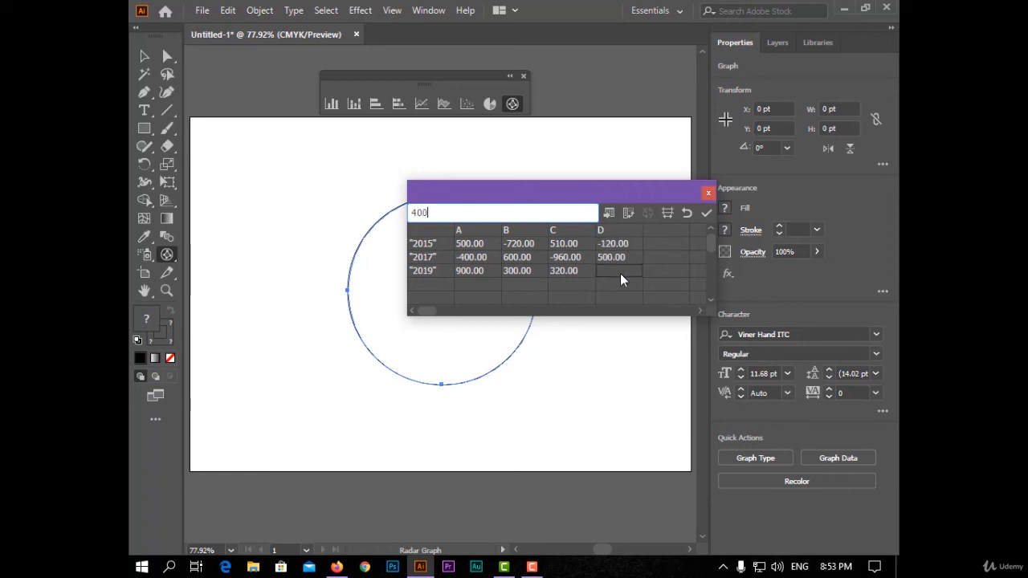
left_click(713, 210)
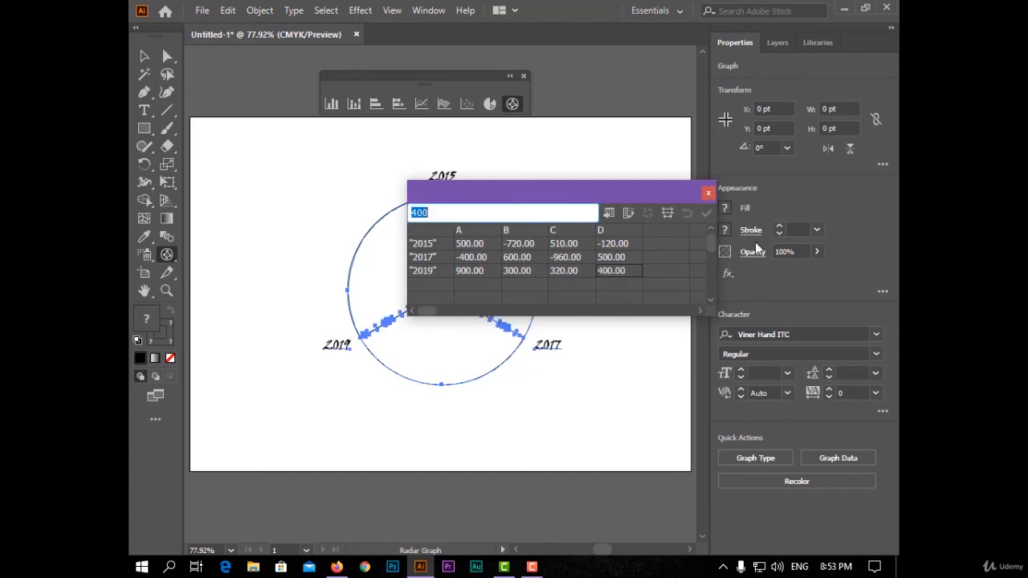
left_click(709, 192)
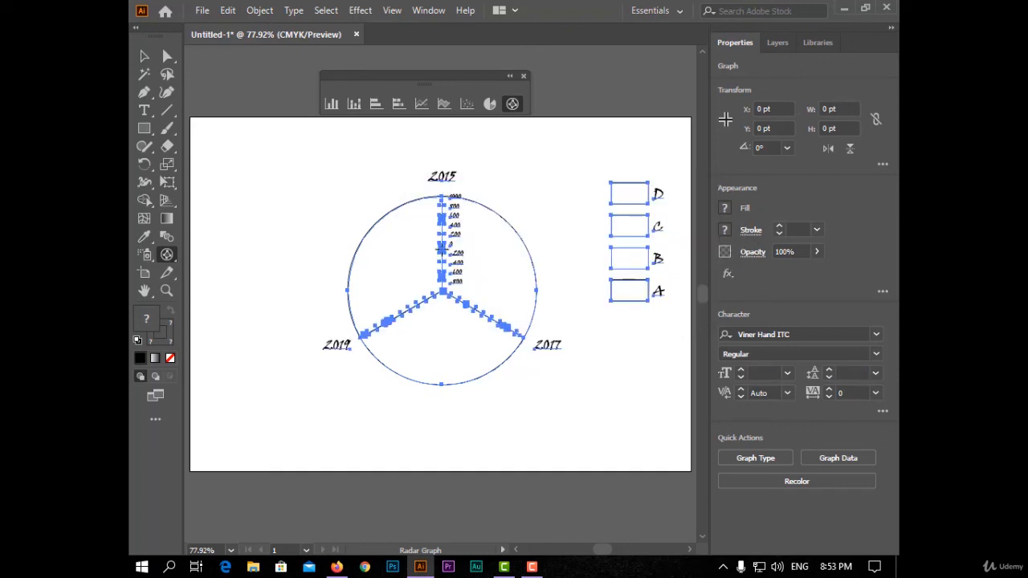
Step: Turn on Connect Data Points in the radar graph's type options and deselect the graph
left_click(143, 55)
left_click(448, 232)
right_click(444, 232)
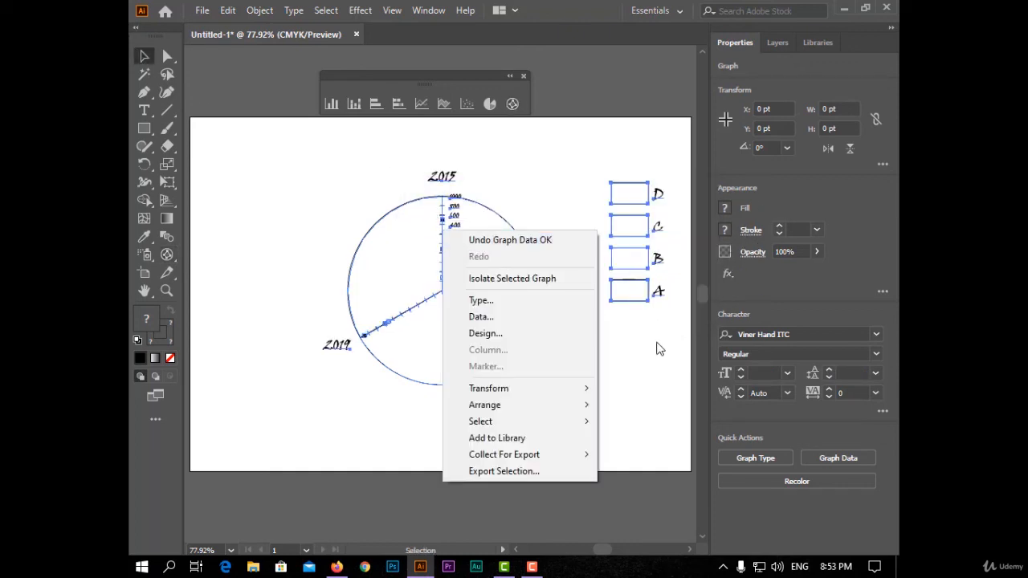
left_click(566, 301)
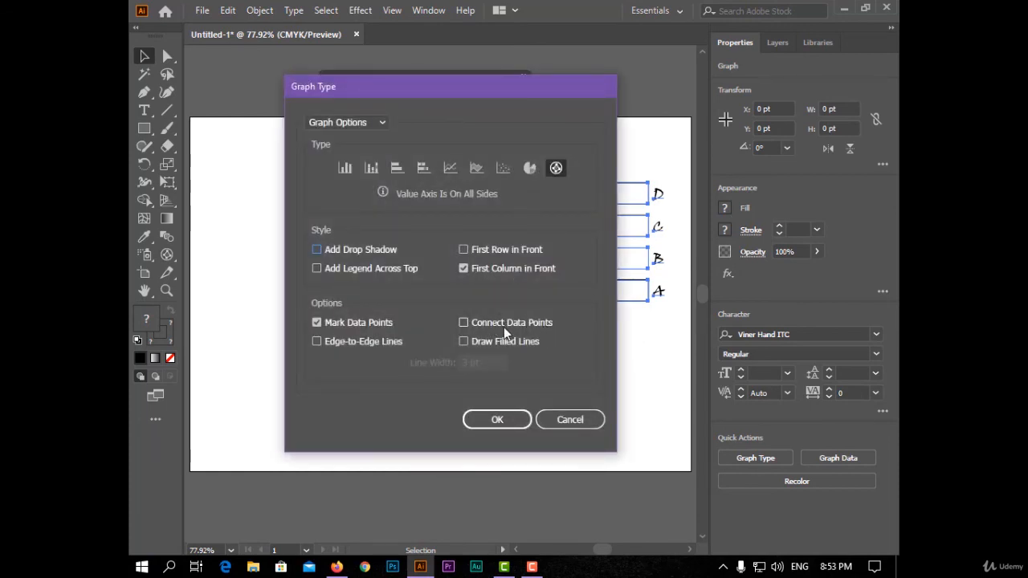
left_click(503, 325)
key("Return")
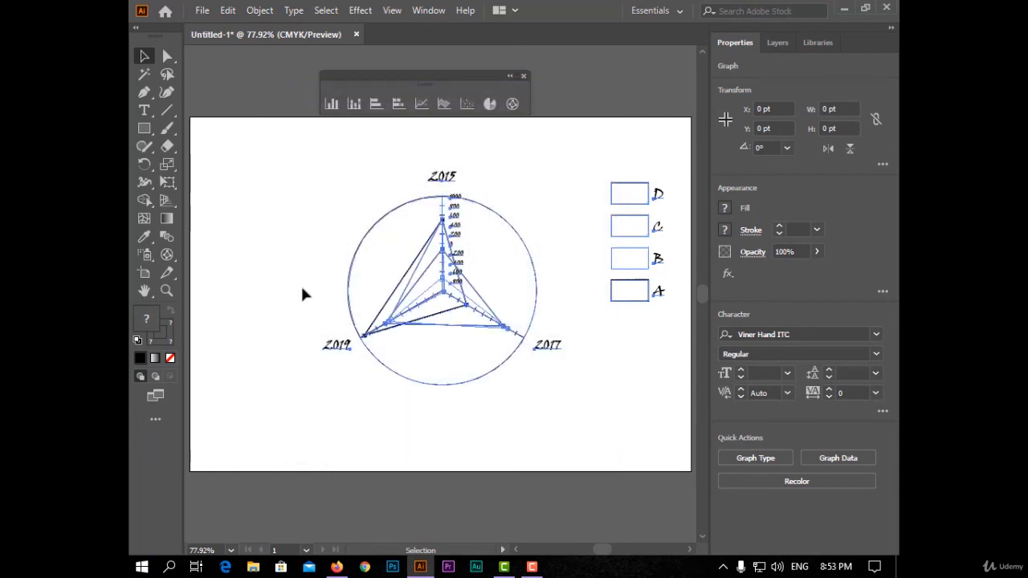
left_click(317, 356)
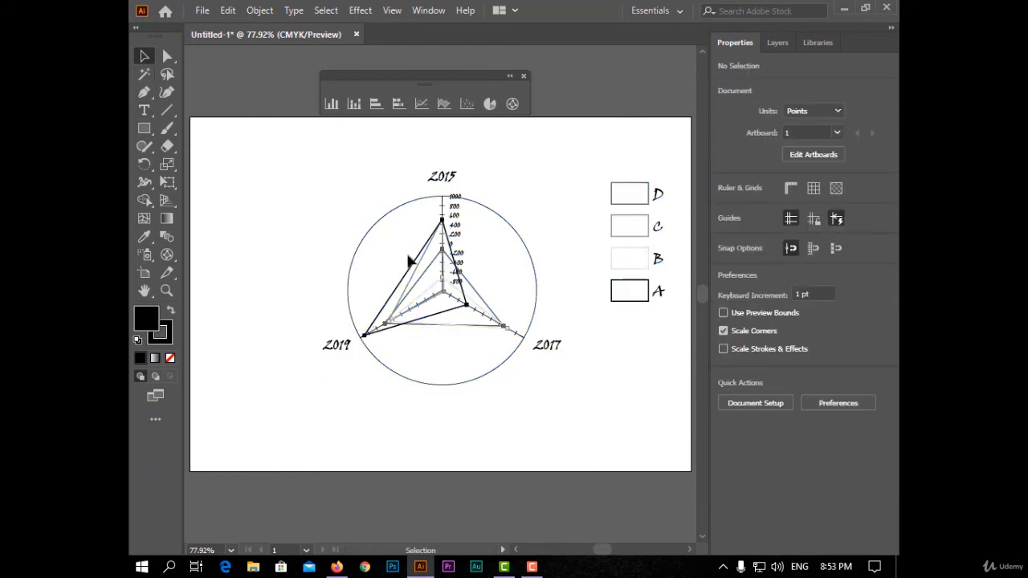
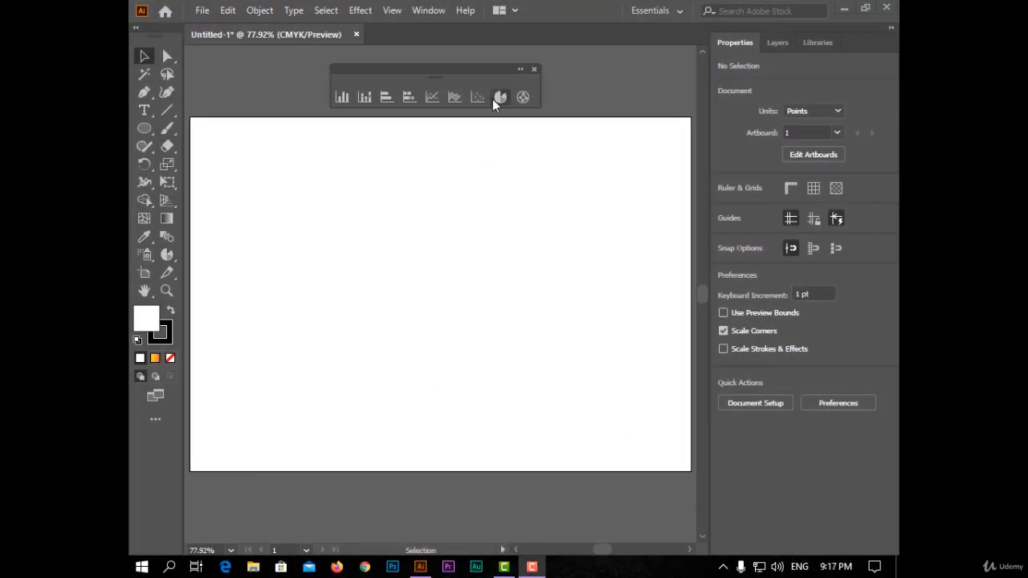
Step: Draw a pie graph in the middle of the artboard and apply four values in its first data row, starting with 90, 50 and 30
left_click(501, 97)
left_click_drag(334, 147, 570, 425)
type("90")
key("Tab")
type("50")
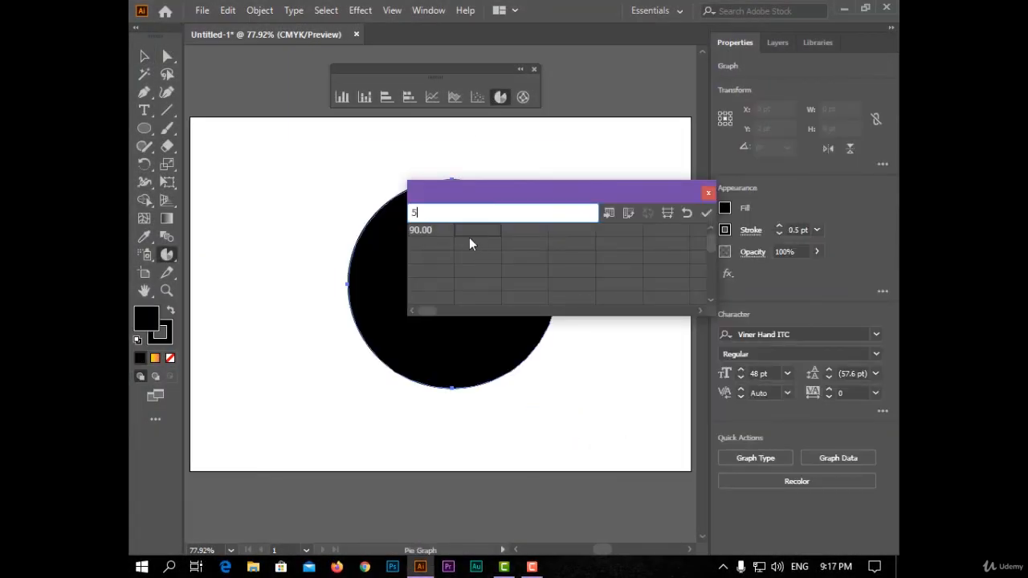
left_click(522, 235)
left_click(572, 236)
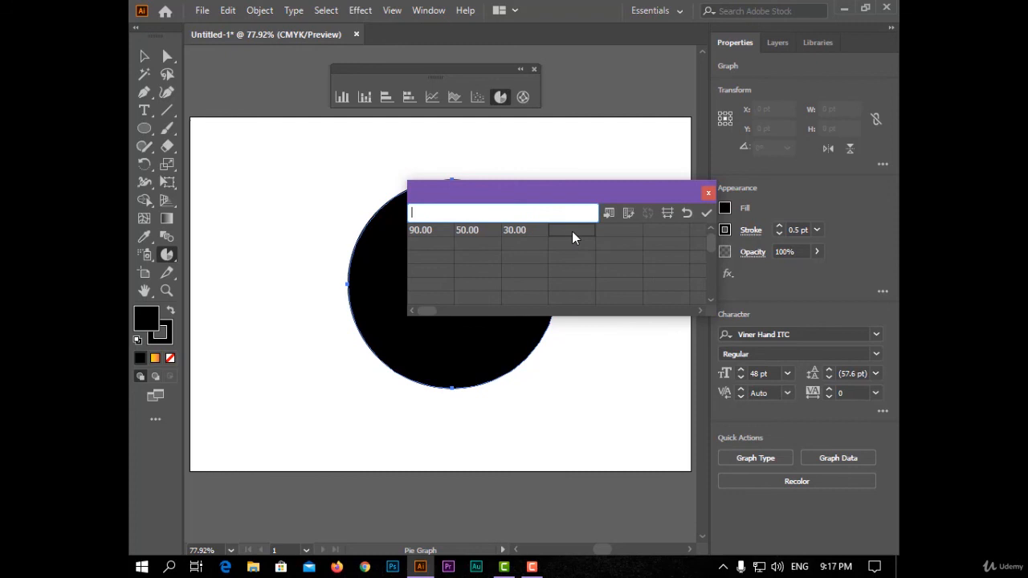
left_click(707, 213)
left_click(709, 193)
left_click(604, 347)
left_click(549, 310)
Step: Remove the stroke from all slices of the pie graph
left_click(144, 56)
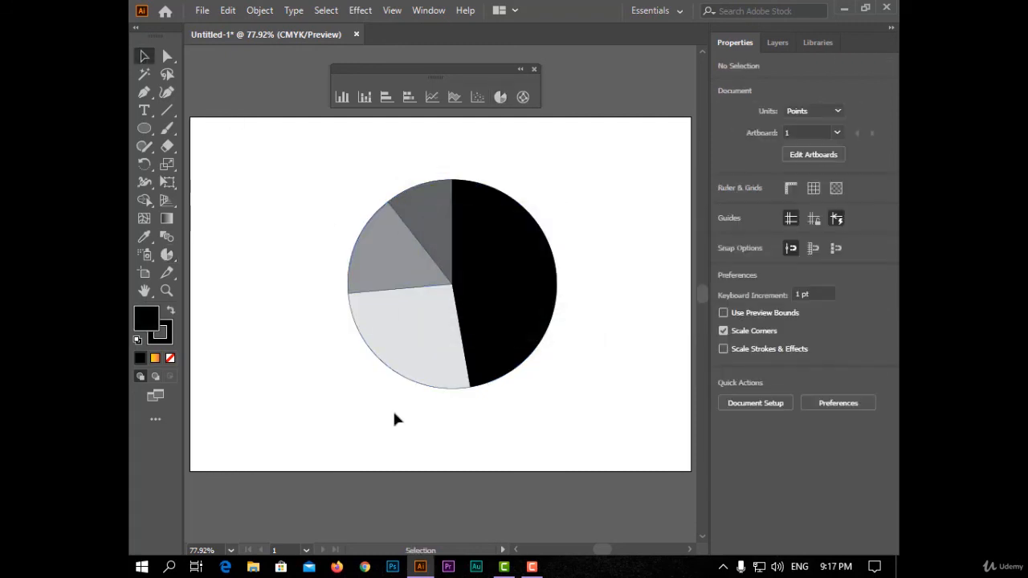
left_click_drag(394, 413, 617, 247)
left_click(167, 56)
left_click_drag(355, 173, 524, 377)
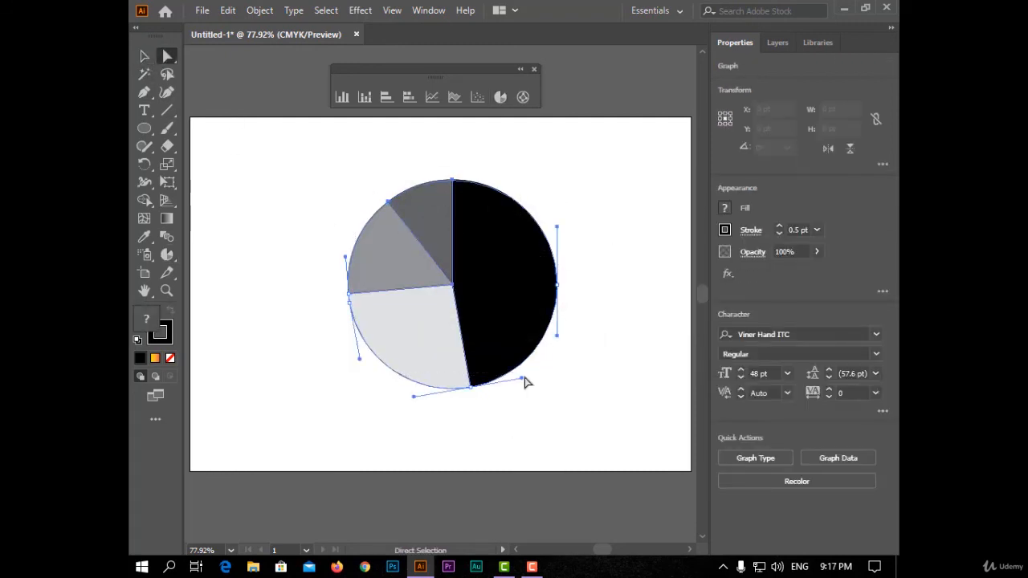
left_click(725, 229)
left_click(558, 281)
Step: Fill the black slice with the blue-to-white gradient and the dark grey slice with purple
left_click(524, 312)
left_click(725, 210)
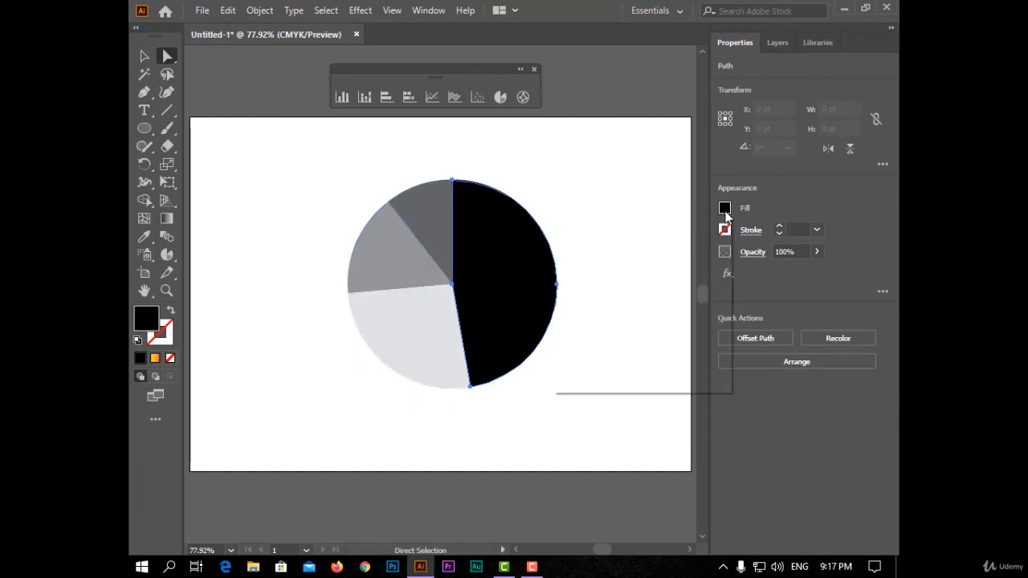
left_click(708, 283)
left_click(528, 376)
left_click(432, 223)
left_click(726, 209)
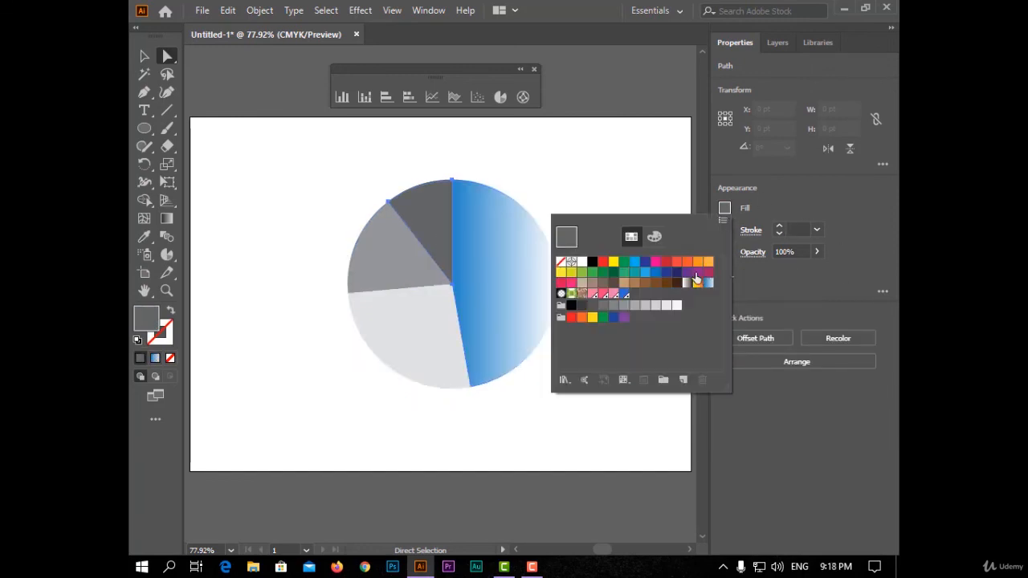
left_click(697, 275)
Step: Fill the medium grey slice of the pie with green
left_click(411, 278)
left_click(725, 209)
left_click(592, 274)
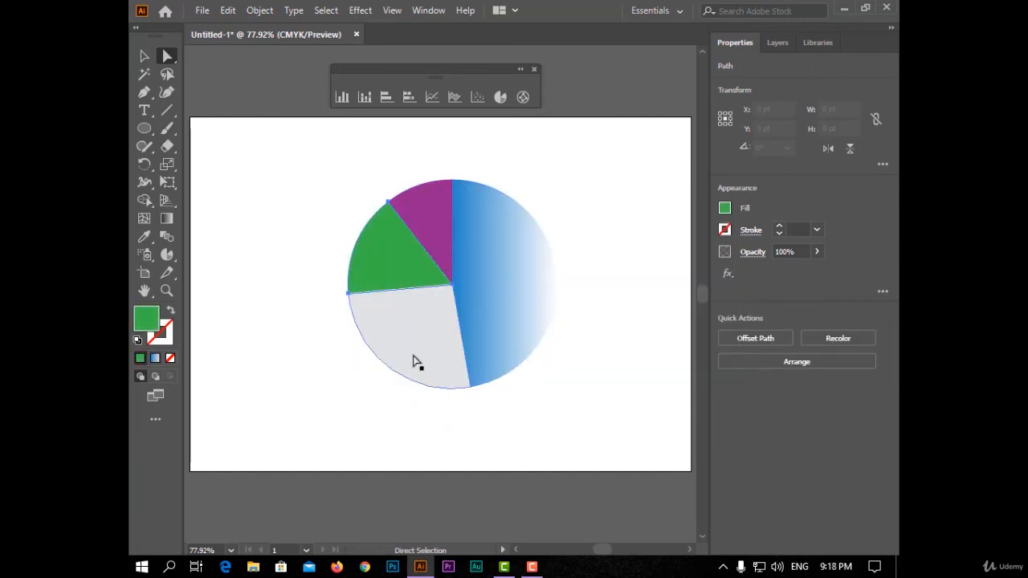
Step: Try light blue and CMYK Blue as the fill of the light grey slice
left_click(415, 362)
left_click(725, 210)
left_click(697, 276)
left_click(647, 263)
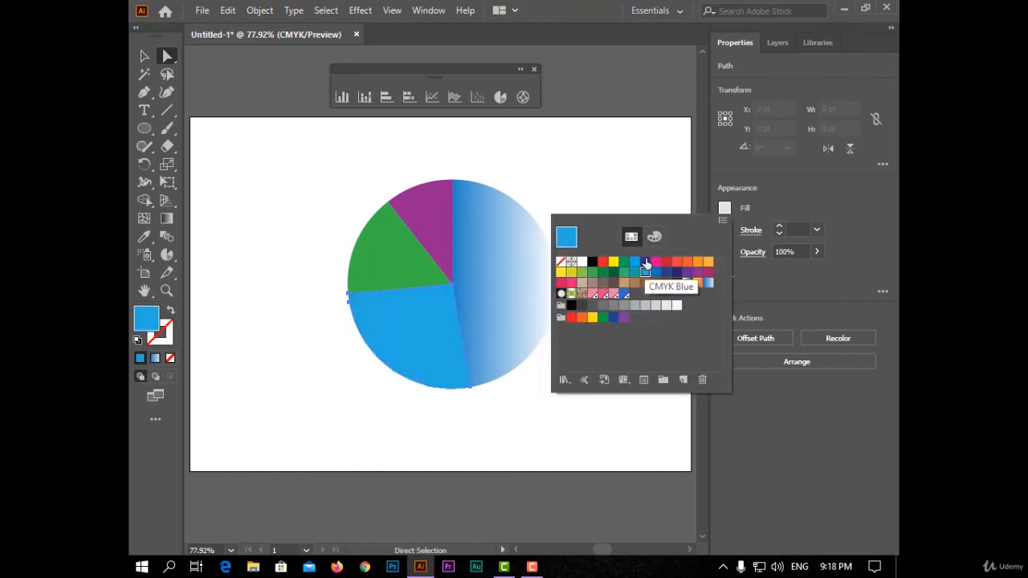
left_click(646, 263)
left_click(483, 436)
left_click_drag(311, 155, 539, 333)
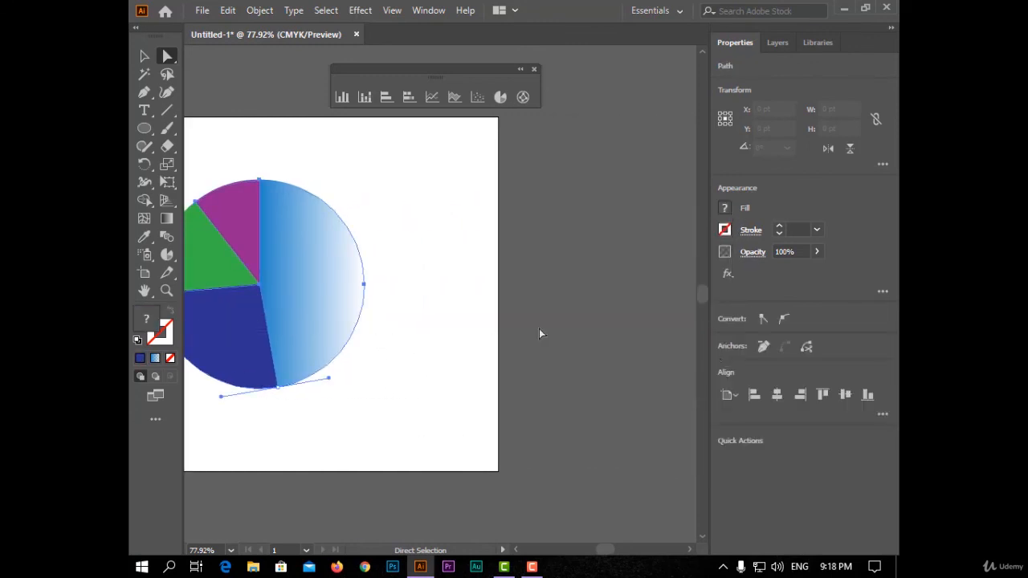
scroll(713, 355, "left", 5)
Step: Fill the dark blue slice of the pie with pinkish red
left_click(401, 365)
left_click(725, 210)
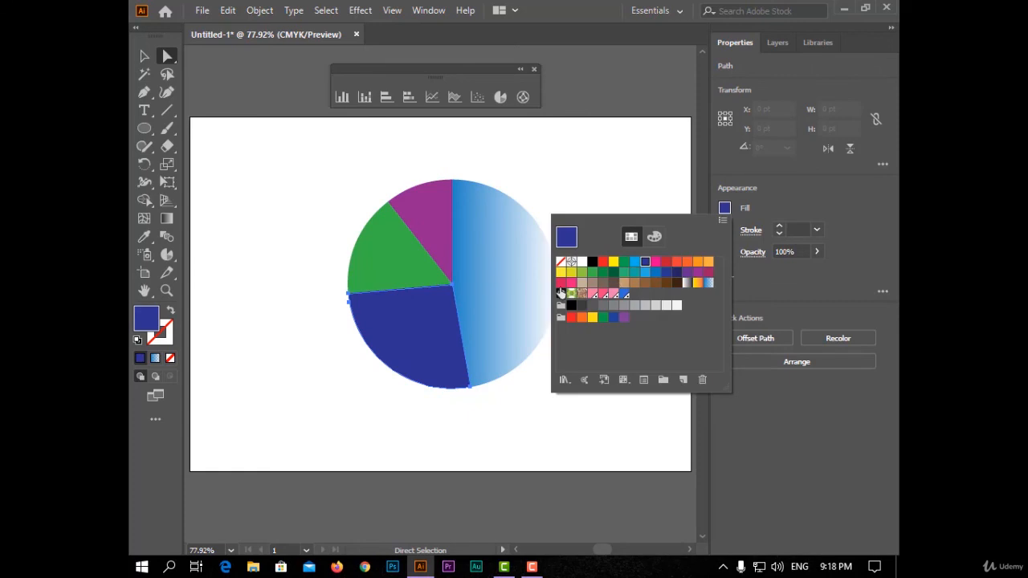
left_click(559, 292)
Step: Apply a 3D Extrude & Bevel effect to all four slices with the Off-Axis Front position and a 50 pt extrude depth
left_click_drag(314, 158, 546, 350)
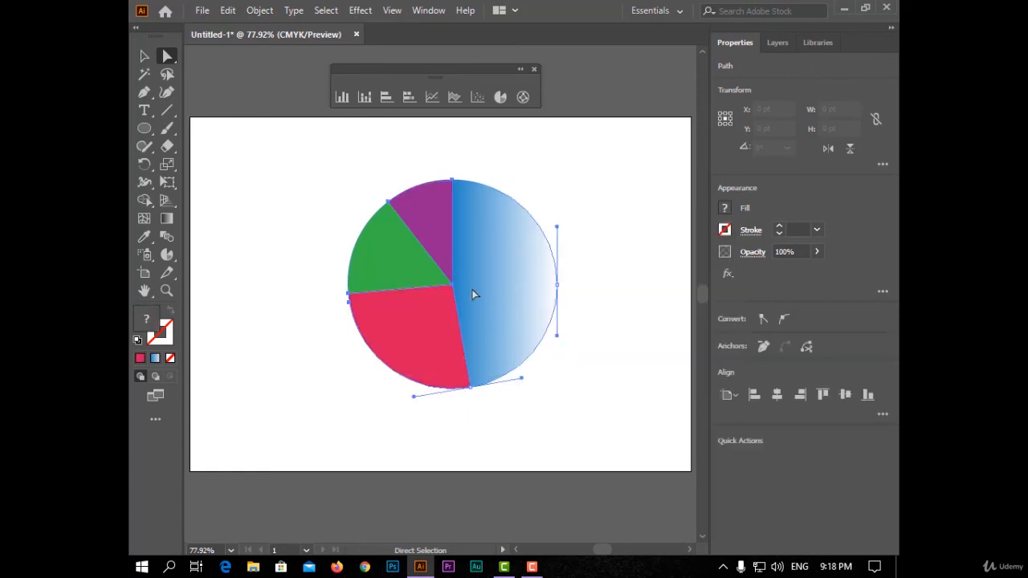
left_click(359, 9)
mouse_move(378, 94)
left_click(574, 98)
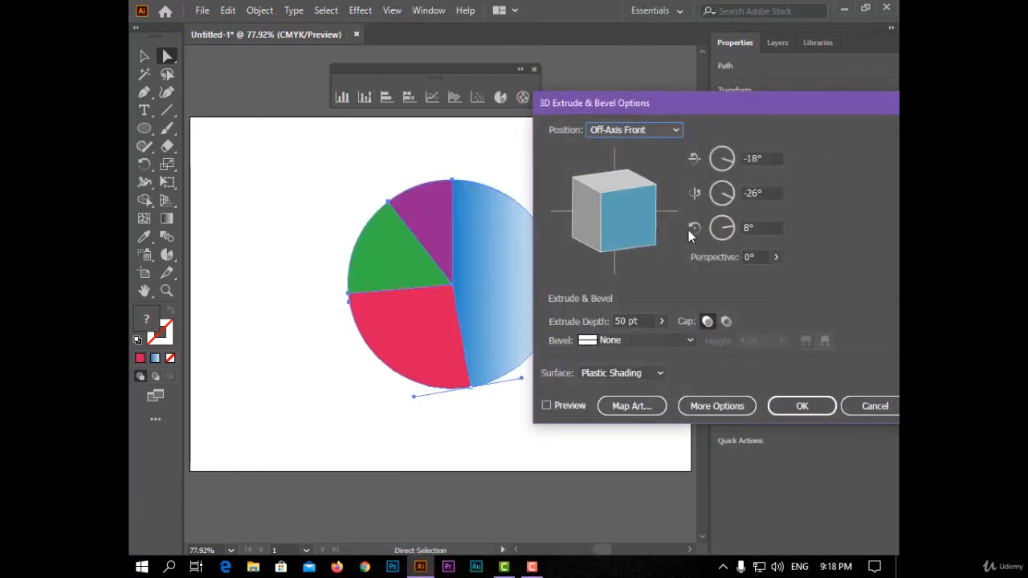
left_click(579, 405)
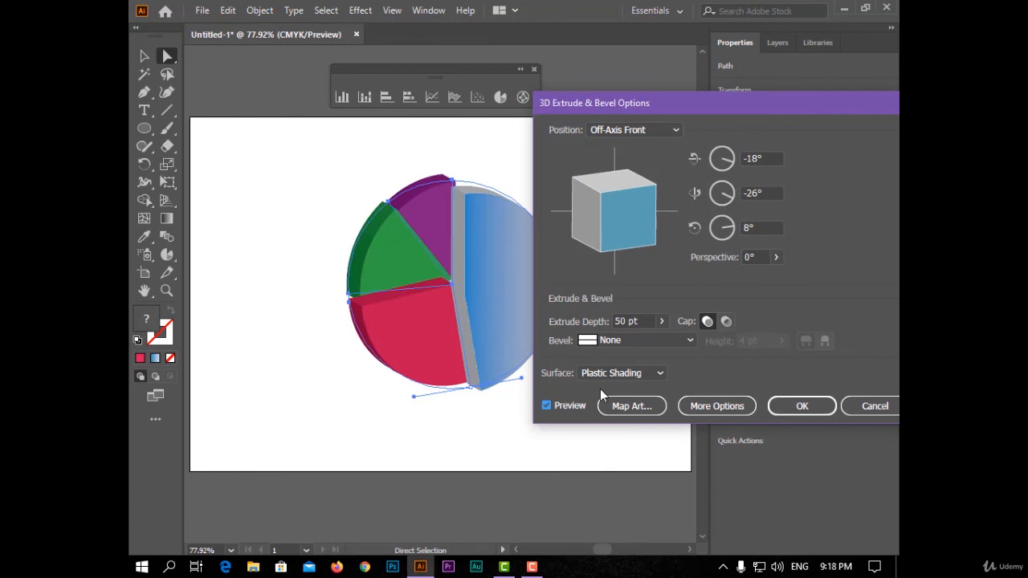
left_click(772, 403)
Step: Fill the largest 3D slice with dark purple and the smallest slice with the blue gradient
left_click(725, 207)
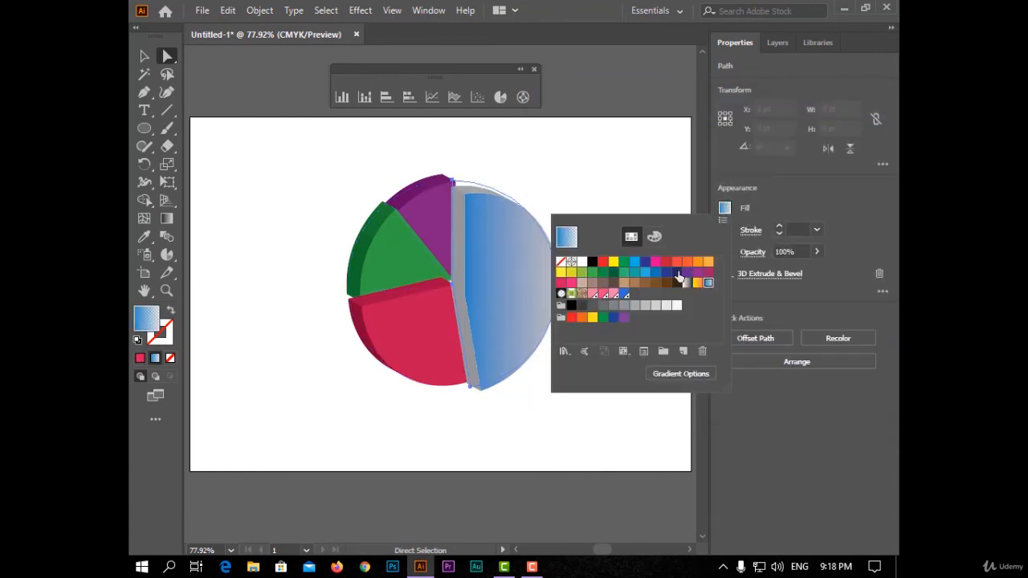
left_click(684, 280)
left_click(437, 221)
left_click(725, 207)
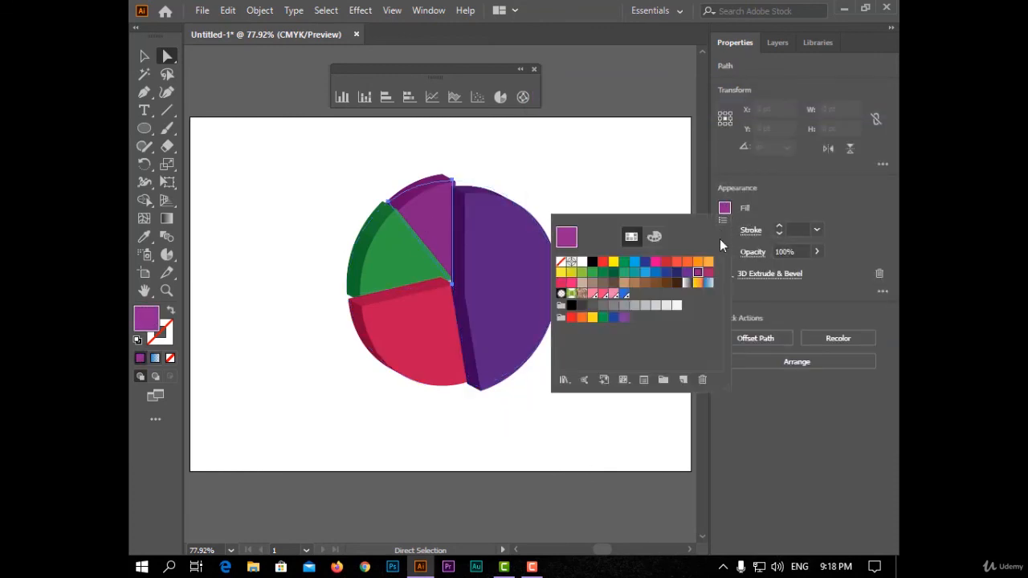
left_click(710, 289)
Step: Pull the green slice outward from the pie and shift the red slice slightly down toward the purple slice
left_click(399, 271)
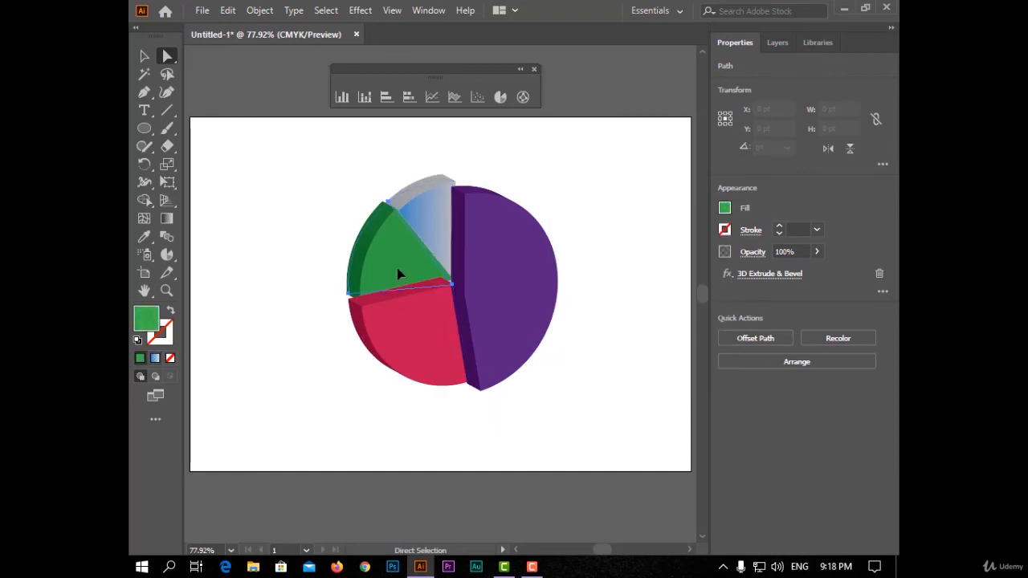
left_click_drag(399, 270, 369, 262)
mouse_move(426, 373)
left_mouse_down()
mouse_move(424, 394)
mouse_move(438, 378)
mouse_move(439, 387)
left_mouse_up()
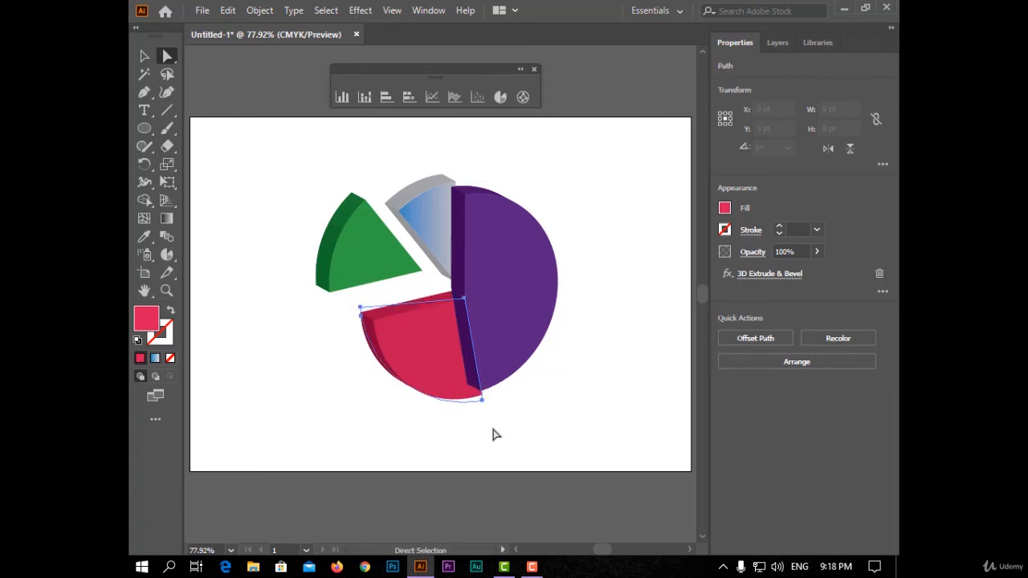
Step: Arrange the red slice in front of the purple slice and fine-tune its position against the purple edge
right_click(455, 392)
left_click(619, 310)
left_click(609, 405)
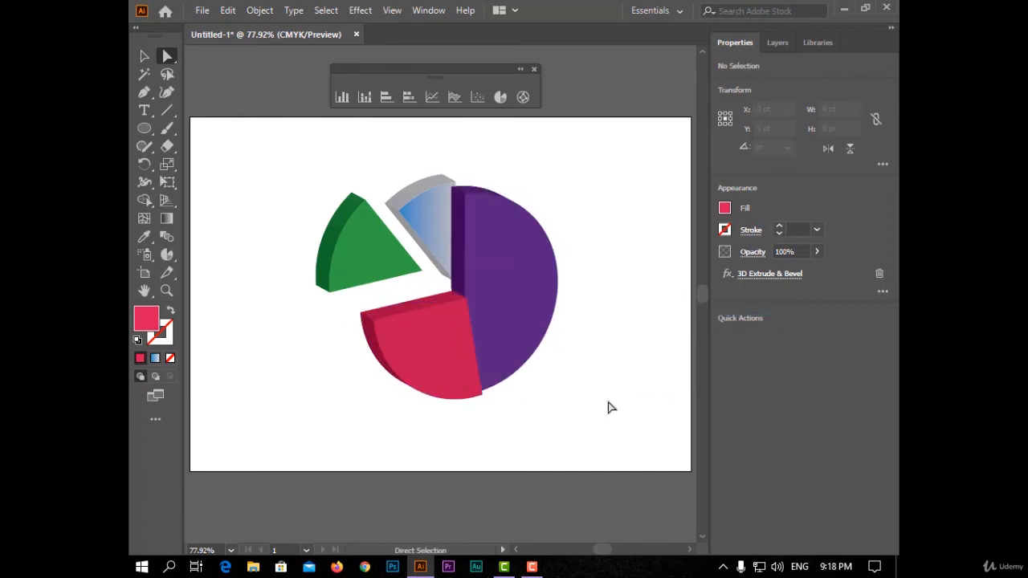
left_click(486, 406)
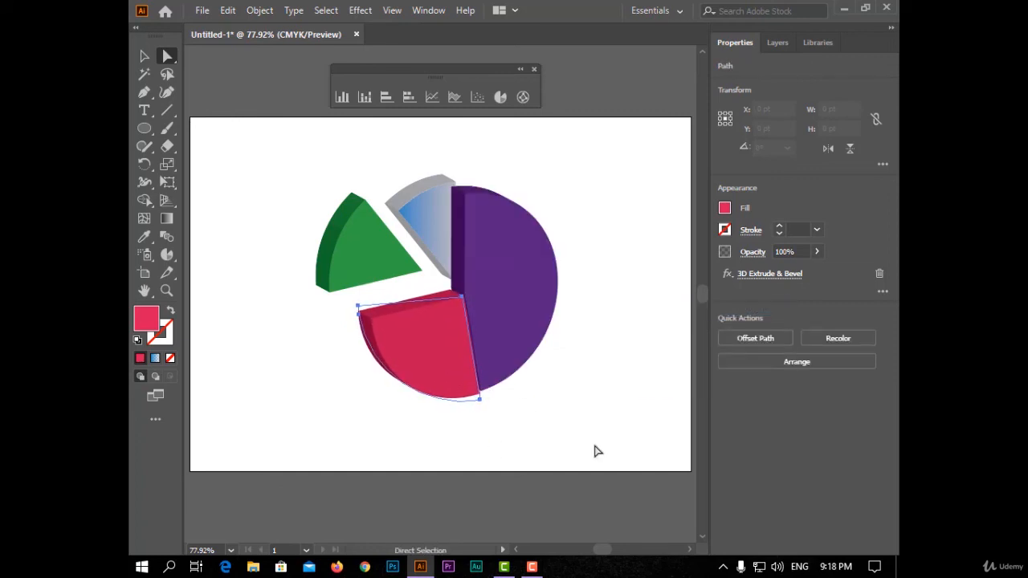
left_click(581, 423)
Step: Fill the smallest slice with solid light blue and arrange it in front of the purple slice
right_click(442, 229)
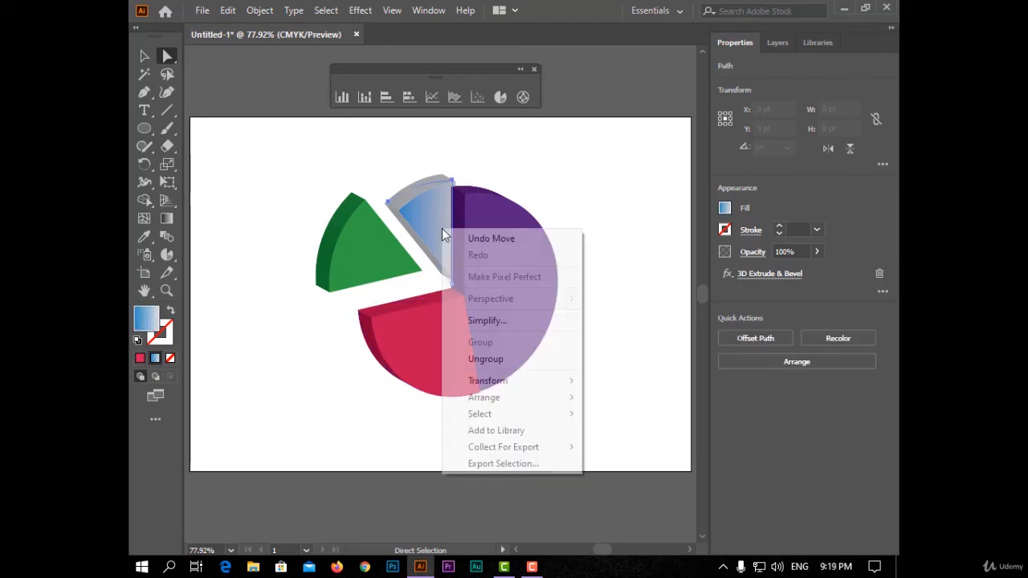
mouse_move(566, 382)
left_click(622, 445)
left_click(725, 208)
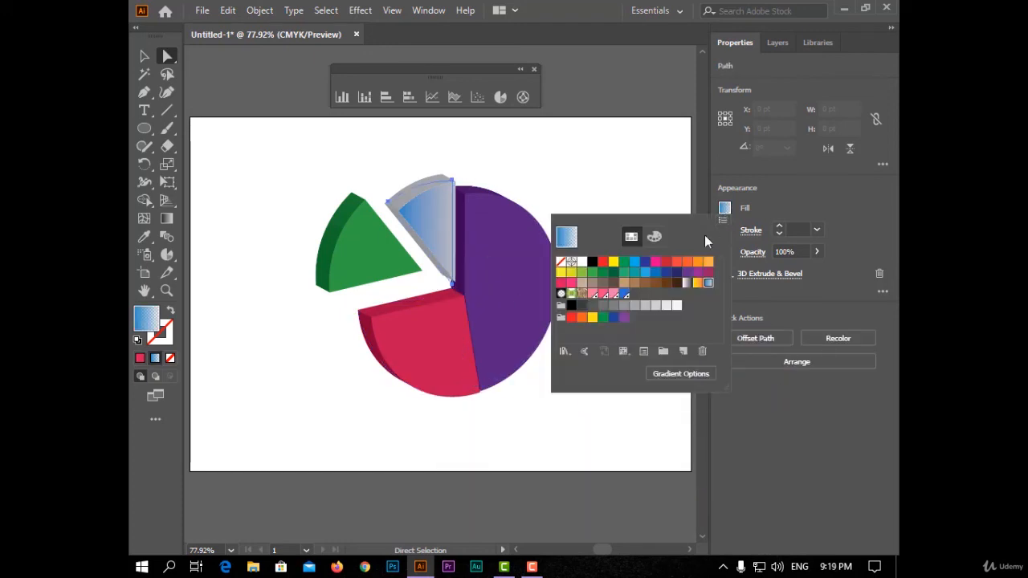
left_click(633, 262)
right_click(441, 220)
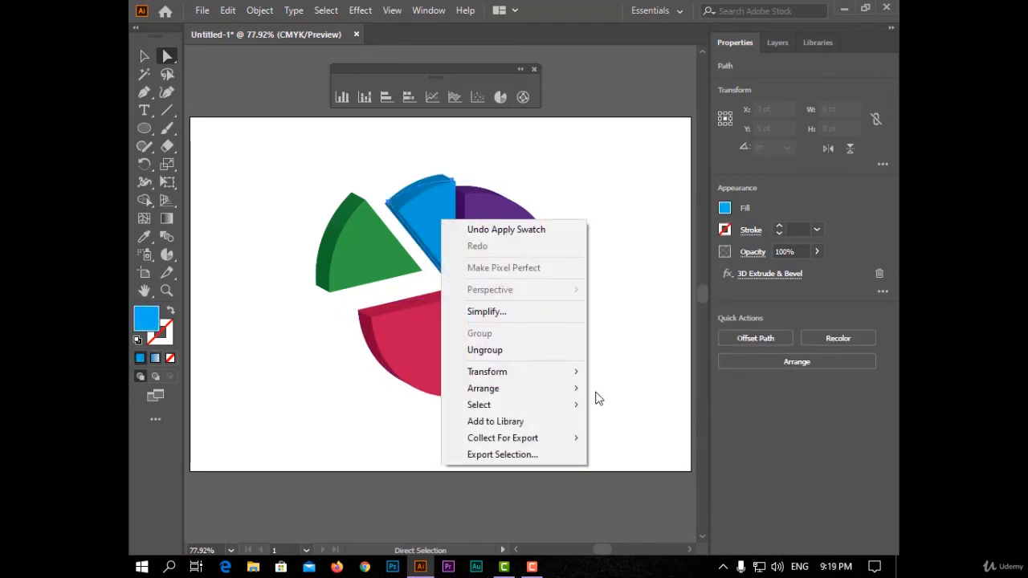
mouse_move(562, 388)
left_click(610, 389)
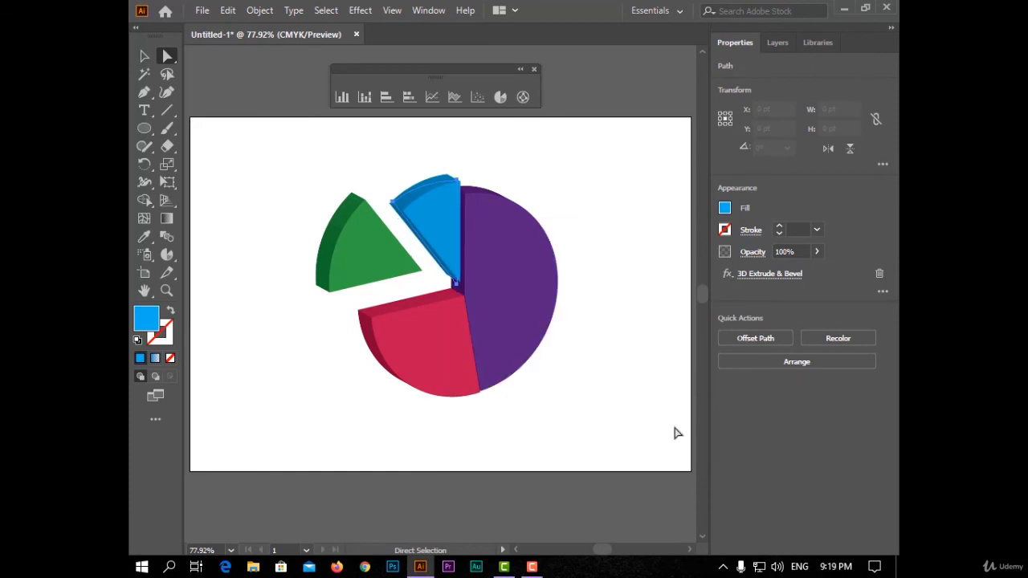
Step: Nudge the light blue slice right and down until its straight edge meets the purple slice's front face
key("Down")
key("Down")
key("Down")
key("Down")
key("Down")
key("Down")
key("Down")
key("Down")
key("Down")
key("Down")
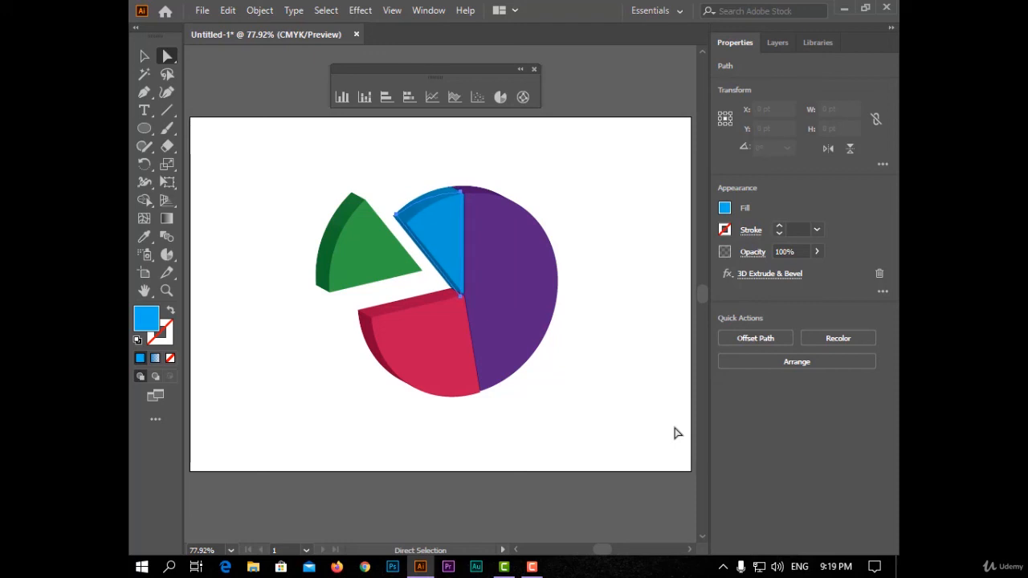
left_click(549, 436)
Step: Move the separated green slice slightly down, closer to the red slice
left_click_drag(332, 268, 335, 277)
left_click(615, 344)
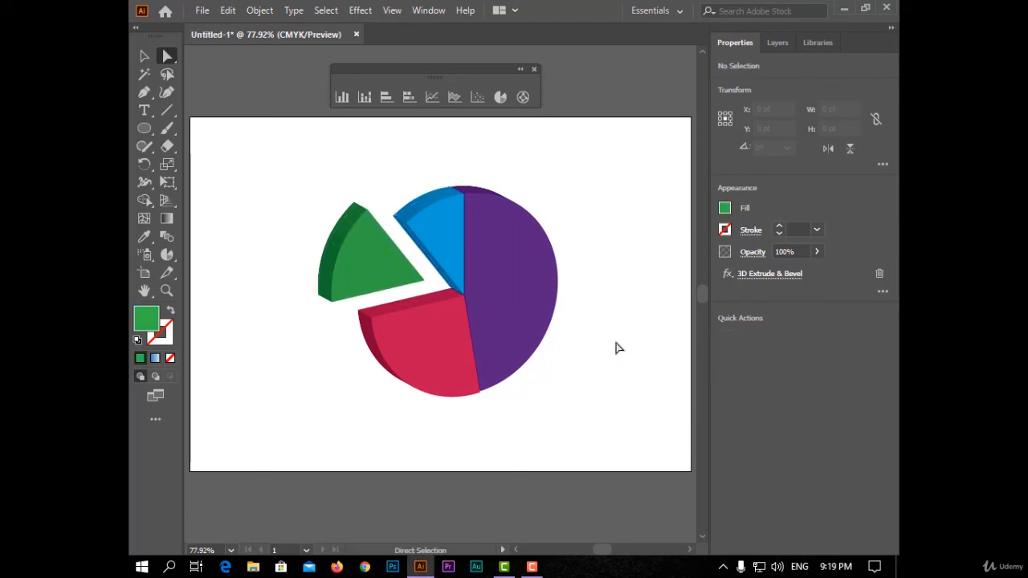
left_click(453, 385)
left_click(532, 447)
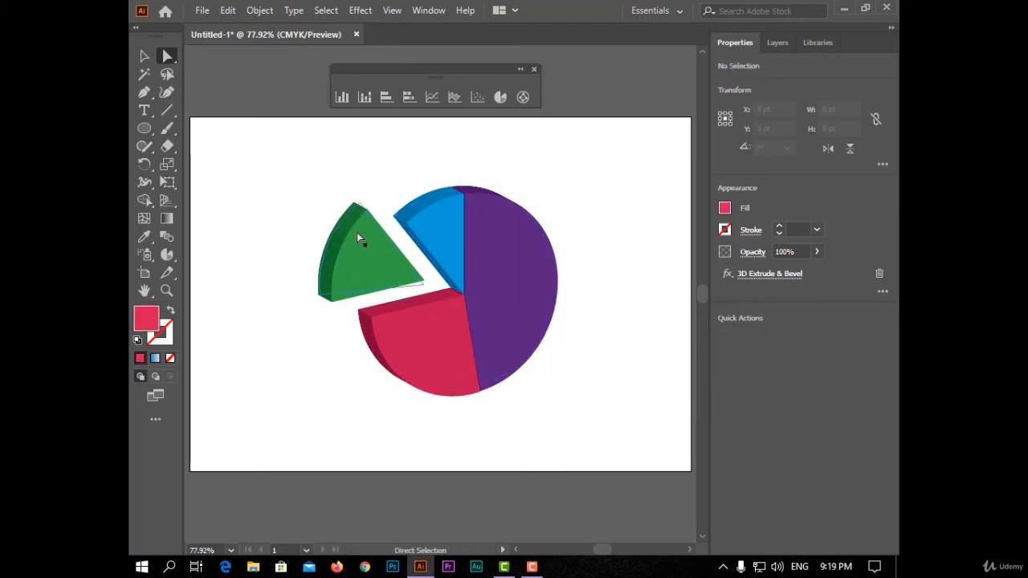
Step: Add a text frame with the letter A beside the pie, set in white Berlin Sans FB Demi Bold
left_click(144, 110)
left_click_drag(249, 165, 311, 246)
type("A")
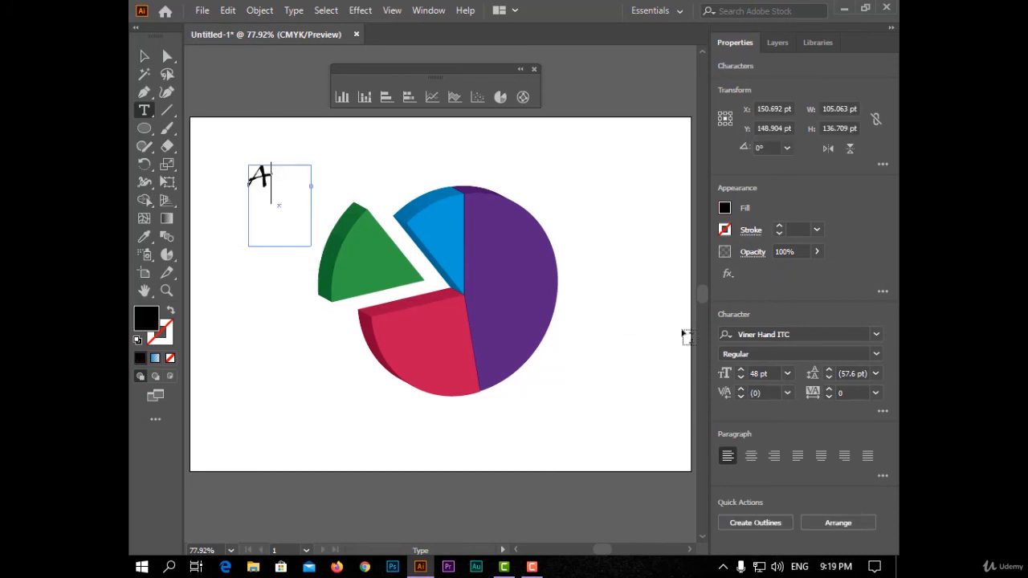
left_click(876, 335)
left_click(635, 478)
key("ctrl+a")
left_click(876, 335)
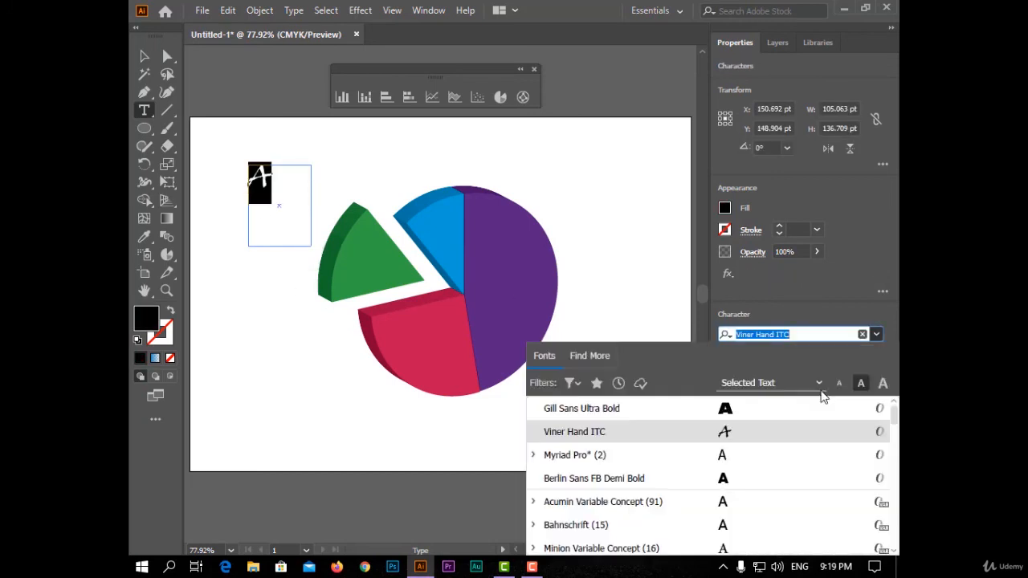
left_click(764, 480)
left_click(725, 208)
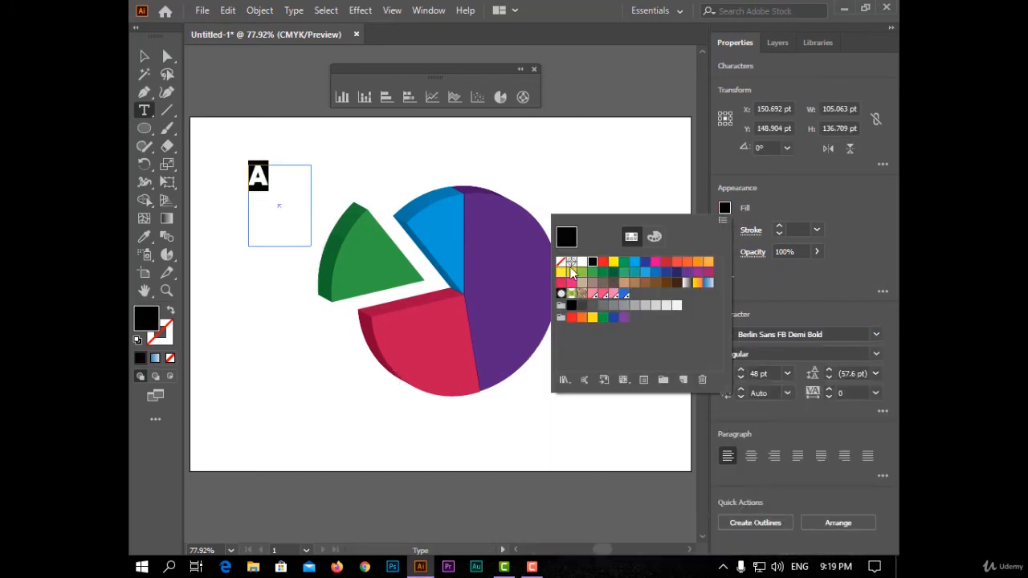
left_click(582, 262)
Step: Place the letter A label on the purple slice
left_click(144, 56)
left_click_drag(265, 174, 520, 289)
left_click(559, 323)
left_click(521, 293)
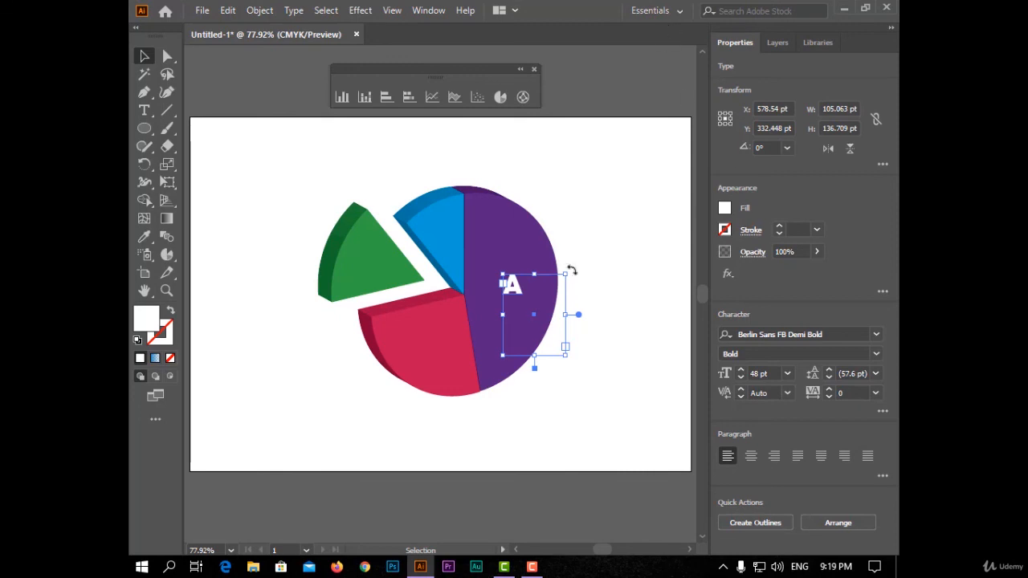
Step: Convert the letter A label on the purple slice to outlines
right_click(517, 291)
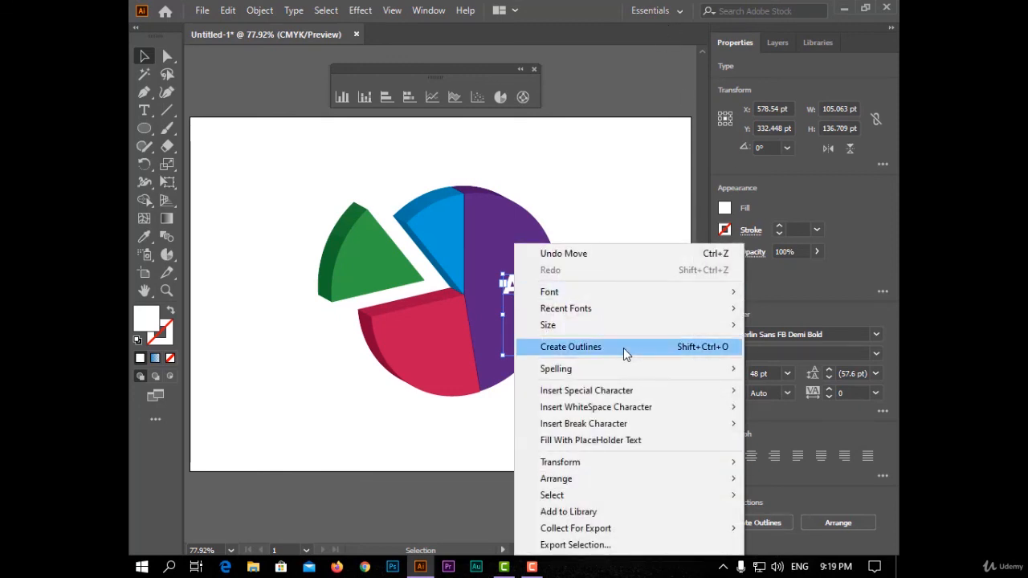
left_click(624, 348)
right_click(513, 283)
left_click(647, 241)
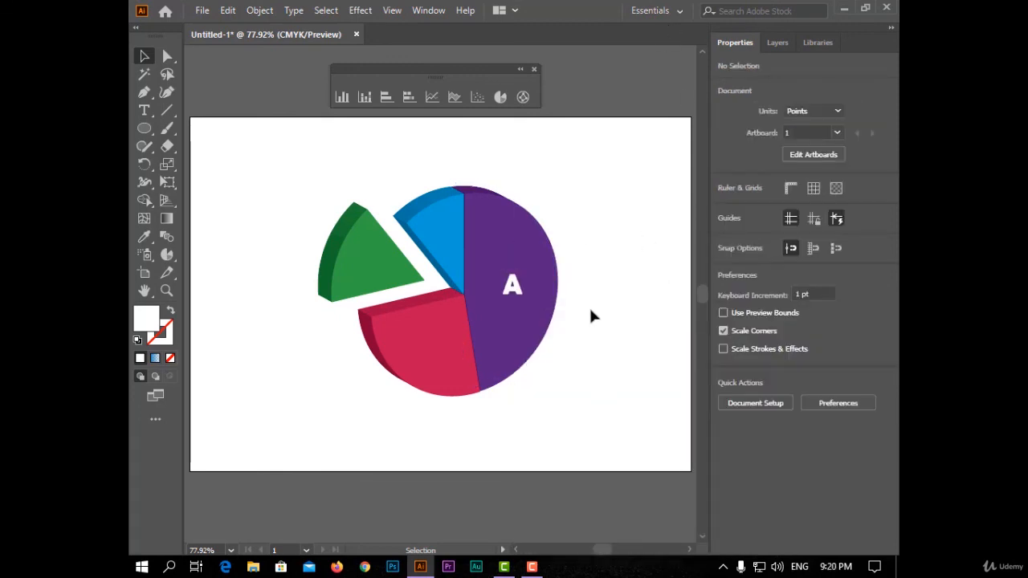
left_click(512, 284)
left_click(620, 251)
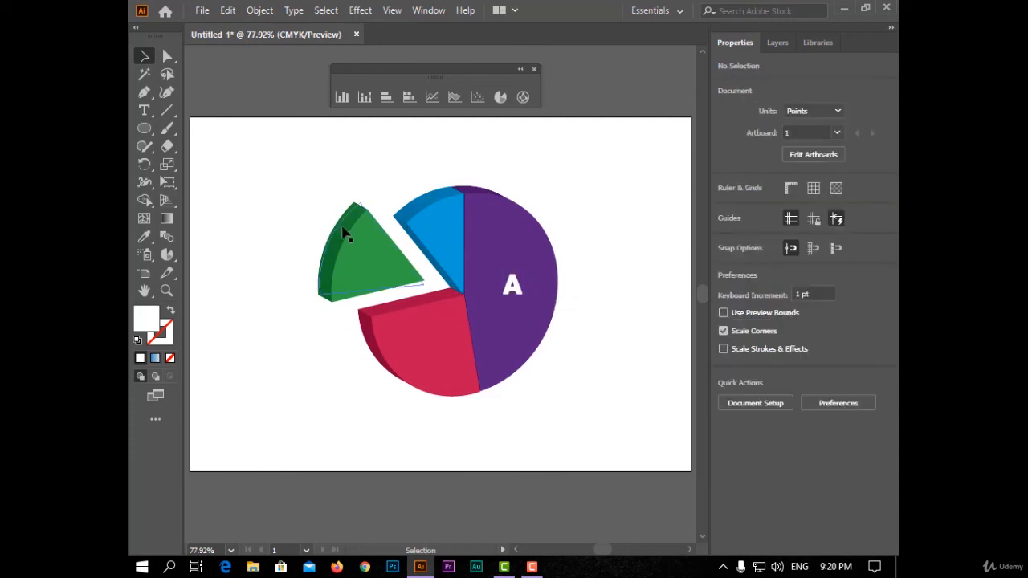
Step: Add a text label with the letter B, place it on the light blue slice and fill it white
left_click(144, 110)
left_click_drag(245, 157, 445, 232)
type("B")
key("Escape")
left_click(725, 208)
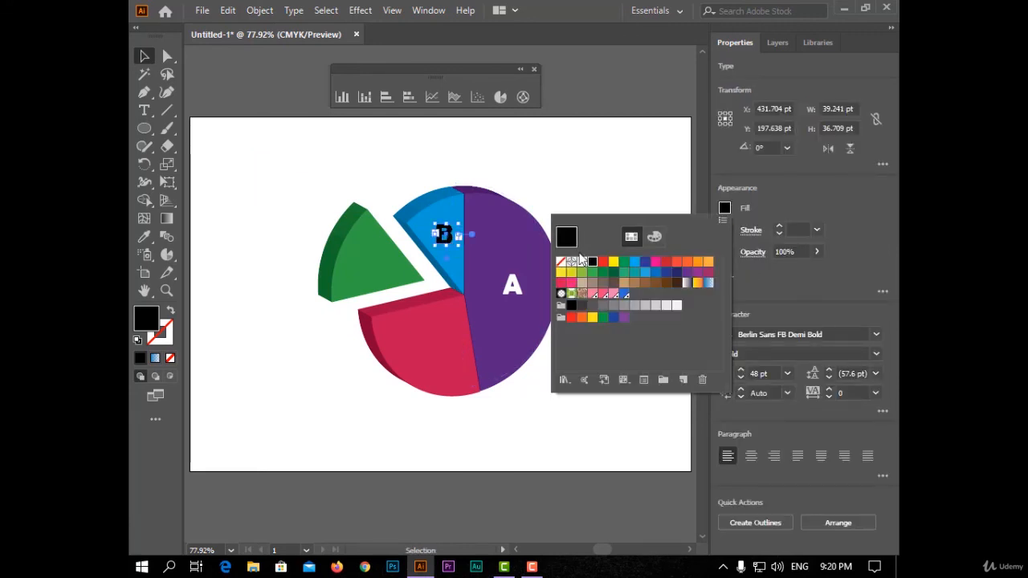
left_click(580, 262)
left_click(428, 447)
left_click(637, 363)
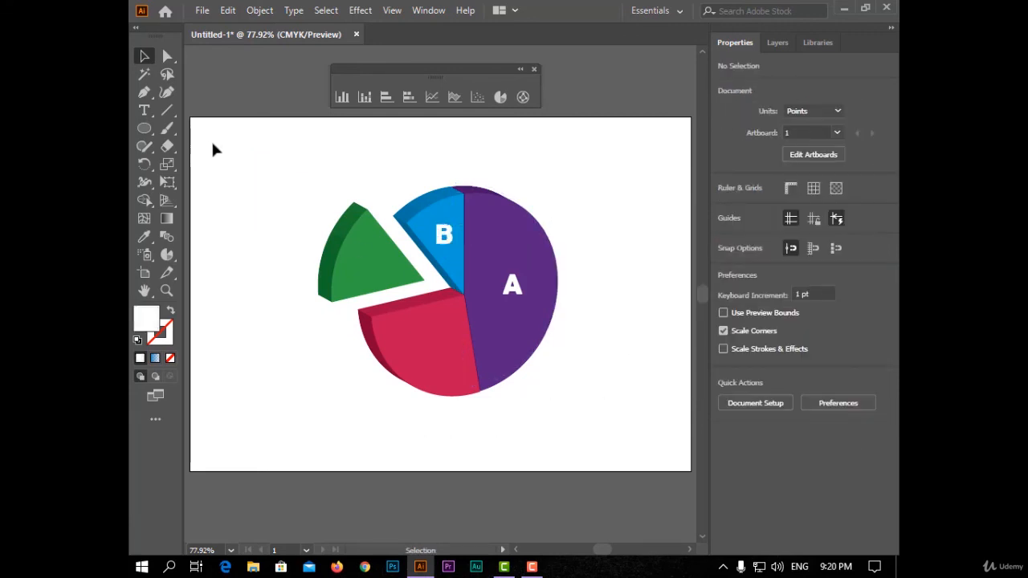
Step: Add a text frame with the letter C on the empty artboard area above and left of the green slice
left_click(144, 110)
left_click_drag(239, 161, 283, 227)
type("C")
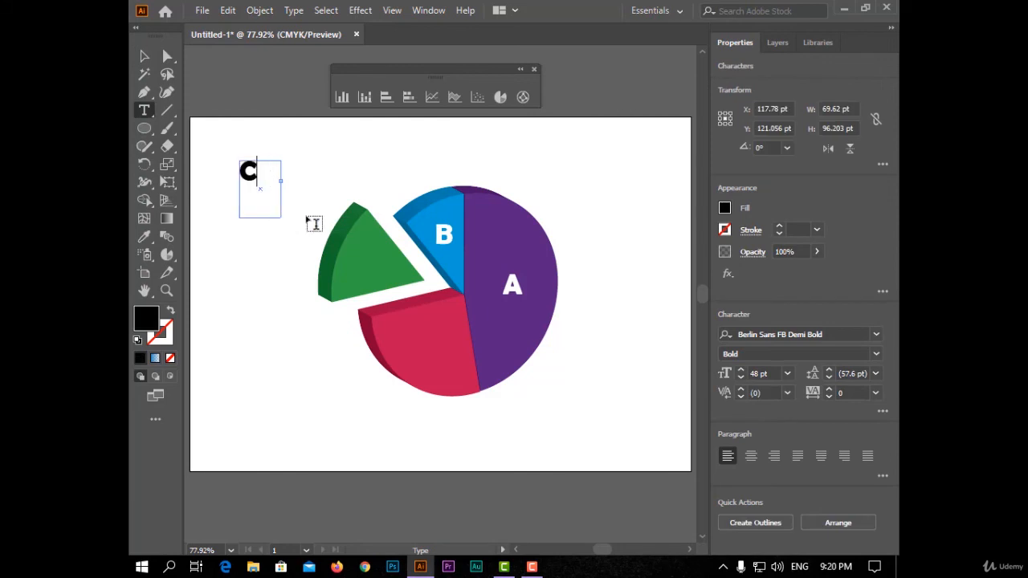
left_click(724, 208)
left_click(581, 262)
left_click(145, 56)
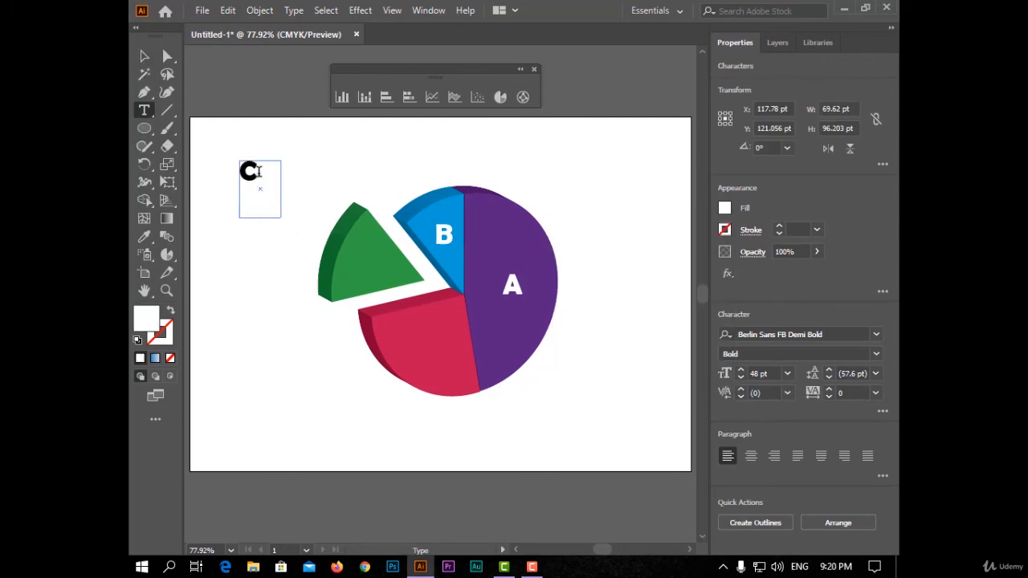
Step: Place the letter C label on the green slice and fill it white
left_click_drag(259, 172, 371, 262)
left_click(725, 208)
left_click(582, 262)
left_click(274, 192)
left_click(145, 56)
left_click(595, 345)
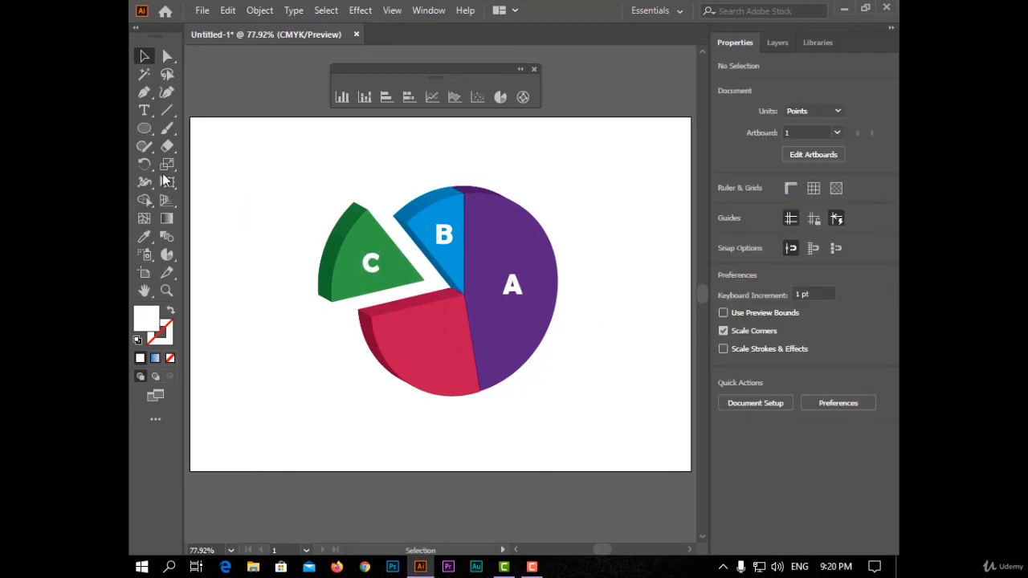
Step: Add a text label with the letter E, place it on the red slice and fill it white
left_click(145, 110)
left_click_drag(229, 165, 280, 235)
type("E")
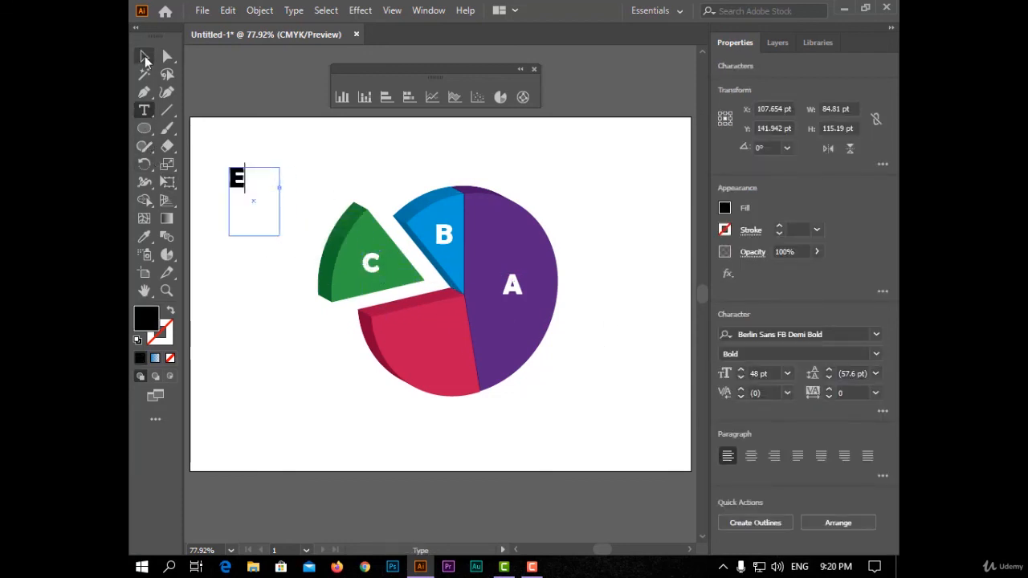
left_click(727, 207)
left_click_drag(252, 181, 438, 364)
left_click(724, 207)
left_click(584, 271)
left_click(145, 56)
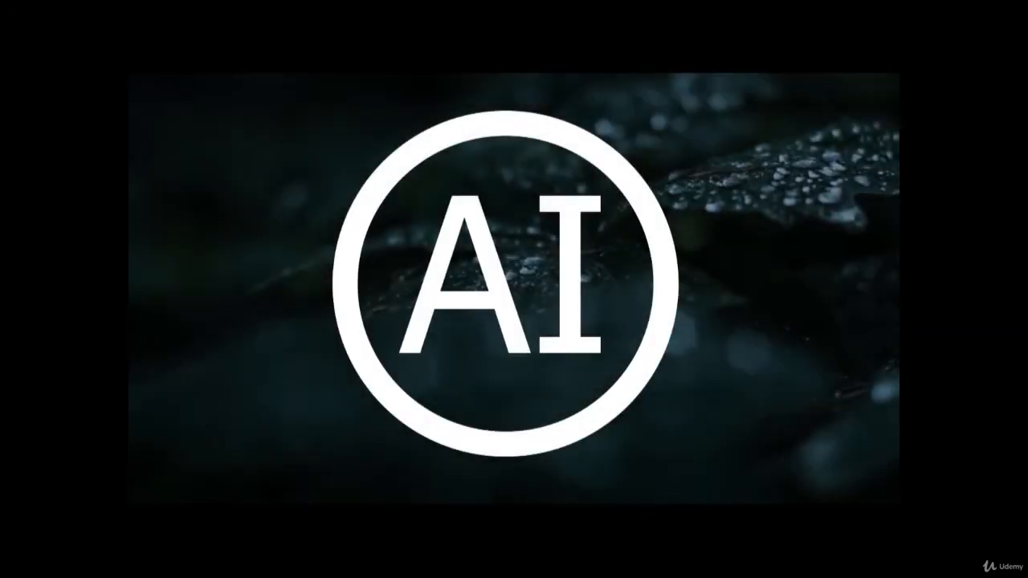